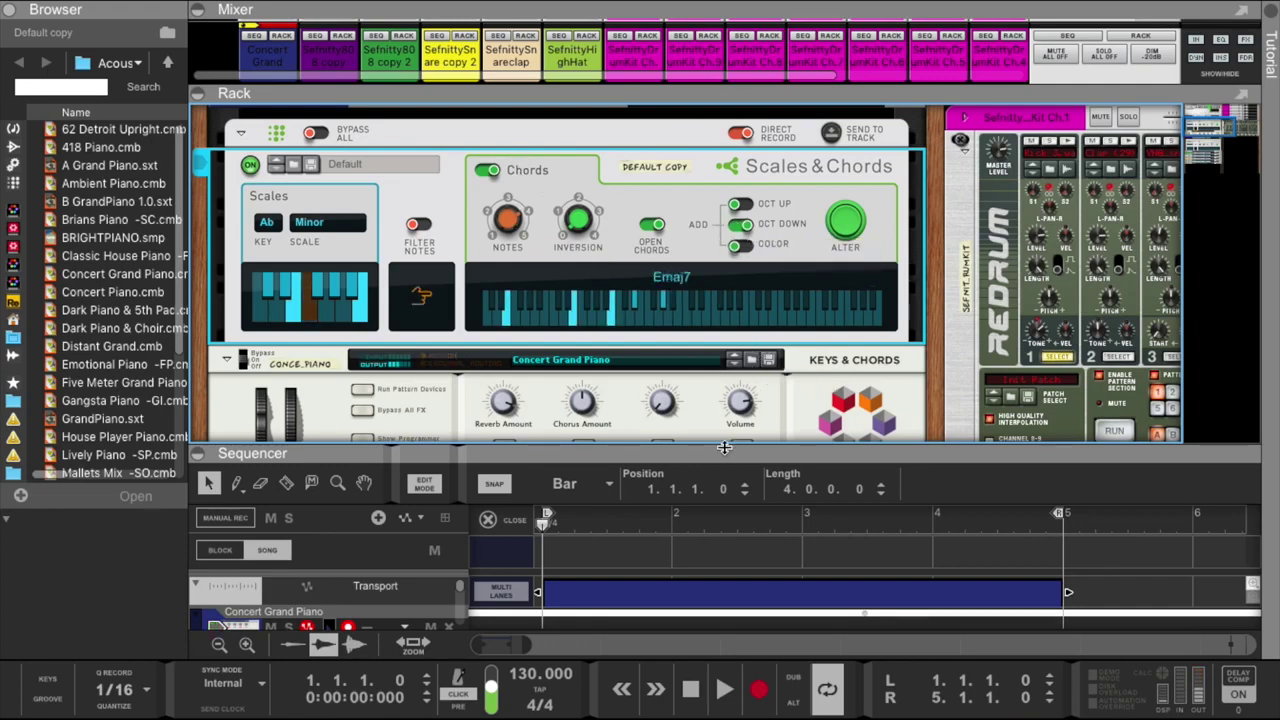
# Enlarge the Sequencer over the Rack and record a four-chord progression into the four-bar Concert Grand Piano clip.
pyautogui.moveTo(724, 447); pyautogui.dragTo(726, 359)
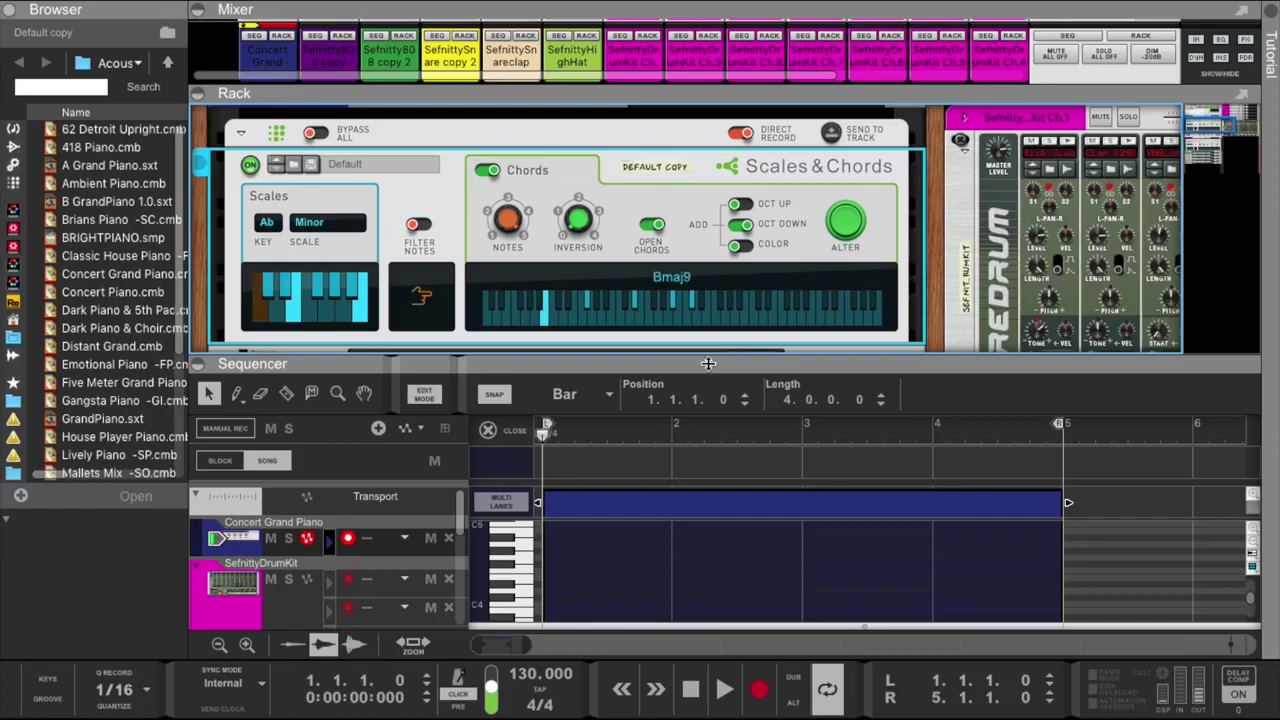
pyautogui.moveTo(708, 363); pyautogui.dragTo(675, 131)
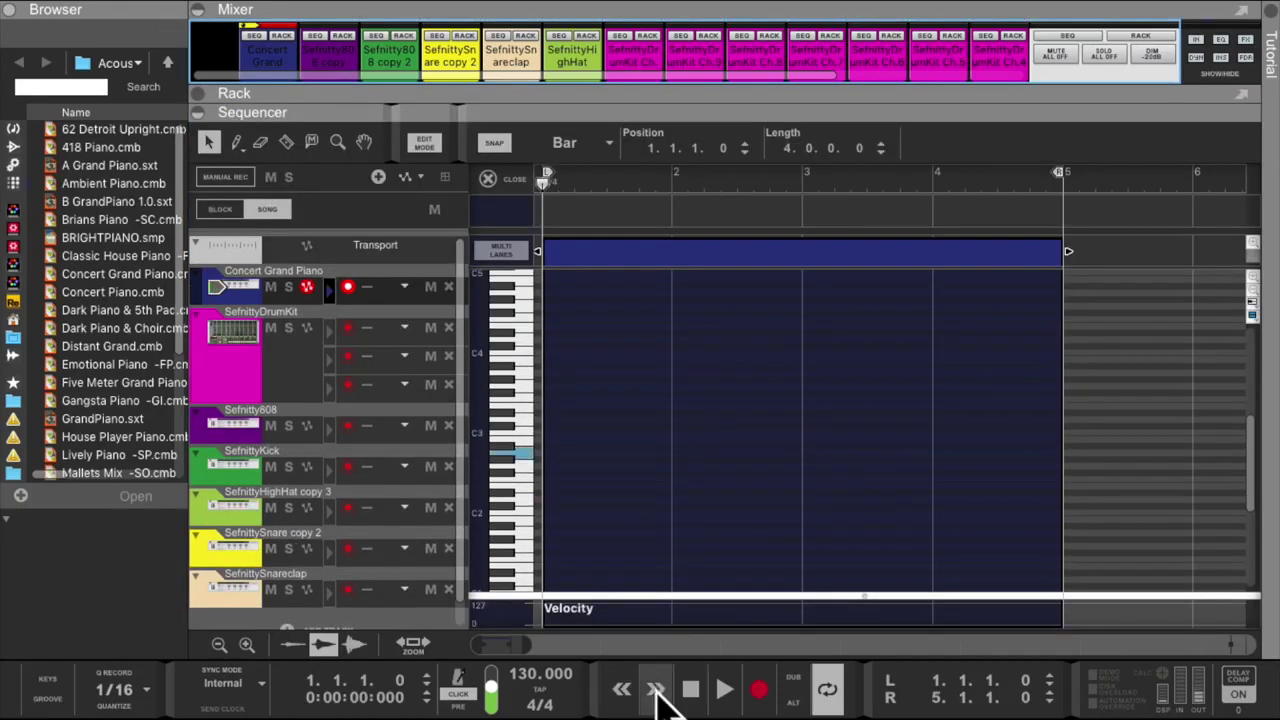
pyautogui.click(724, 689)
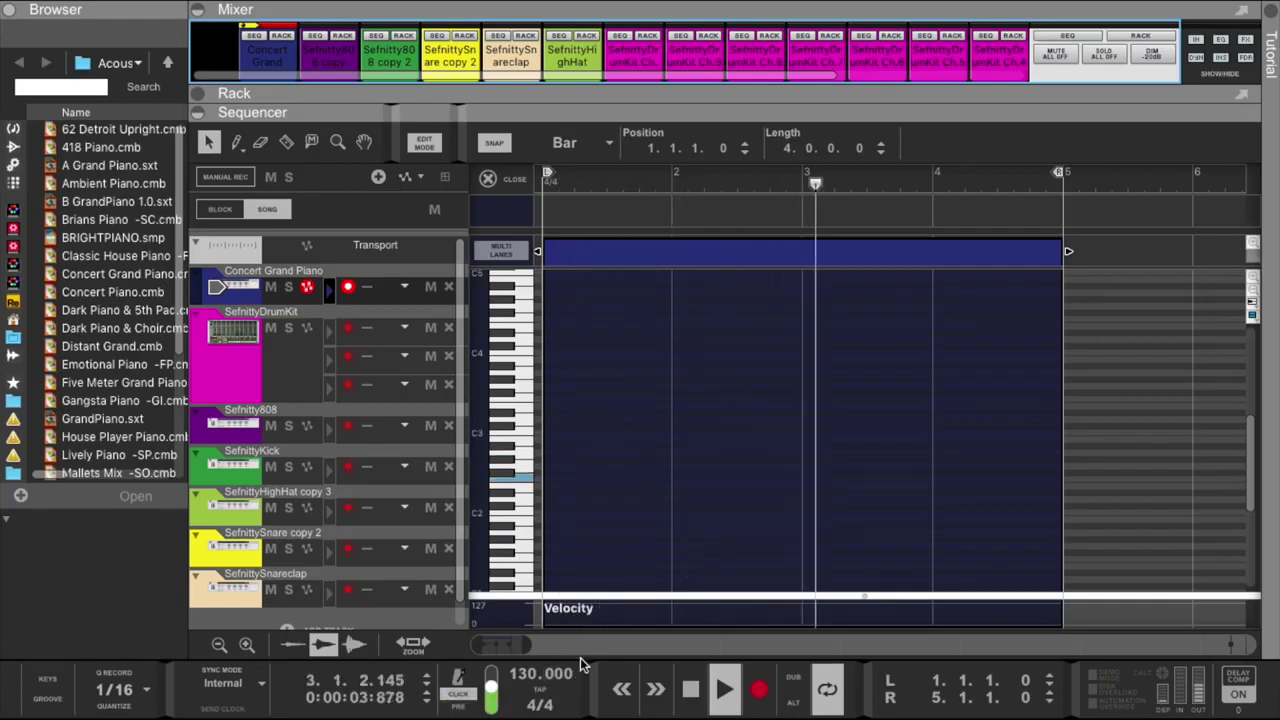
pyautogui.click(759, 689)
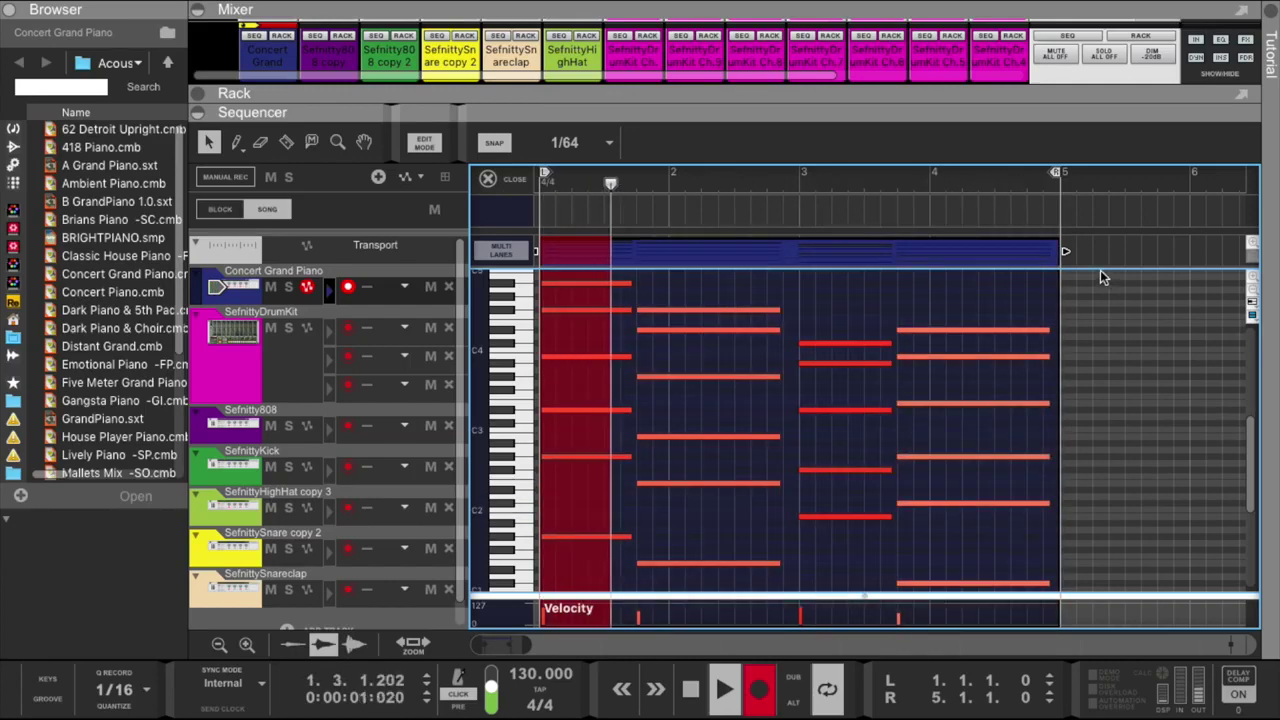
# Select all recorded piano notes and stop recording, with the Sequencer enlarged over the Mixer.
pyautogui.scroll(-3, 628, 422)
pyautogui.press('super+a')
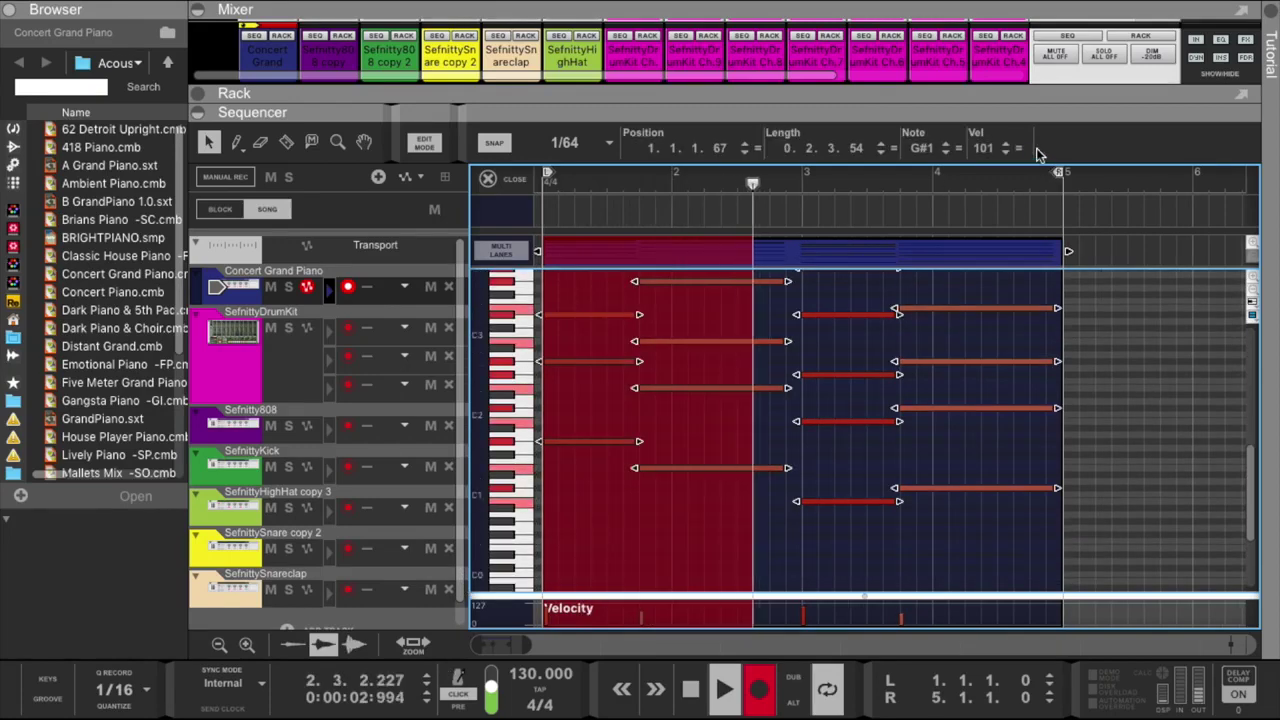
pyautogui.scroll(3, 900, 357)
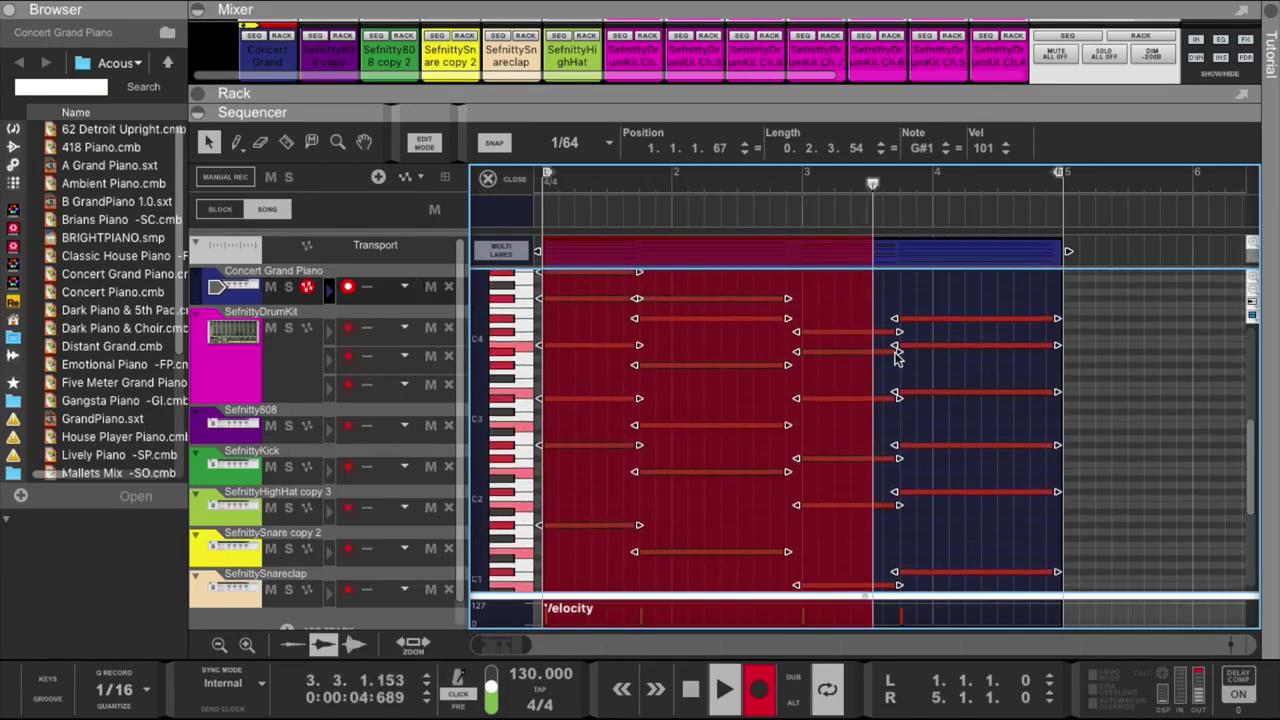
pyautogui.moveTo(789, 117); pyautogui.dragTo(789, 52)
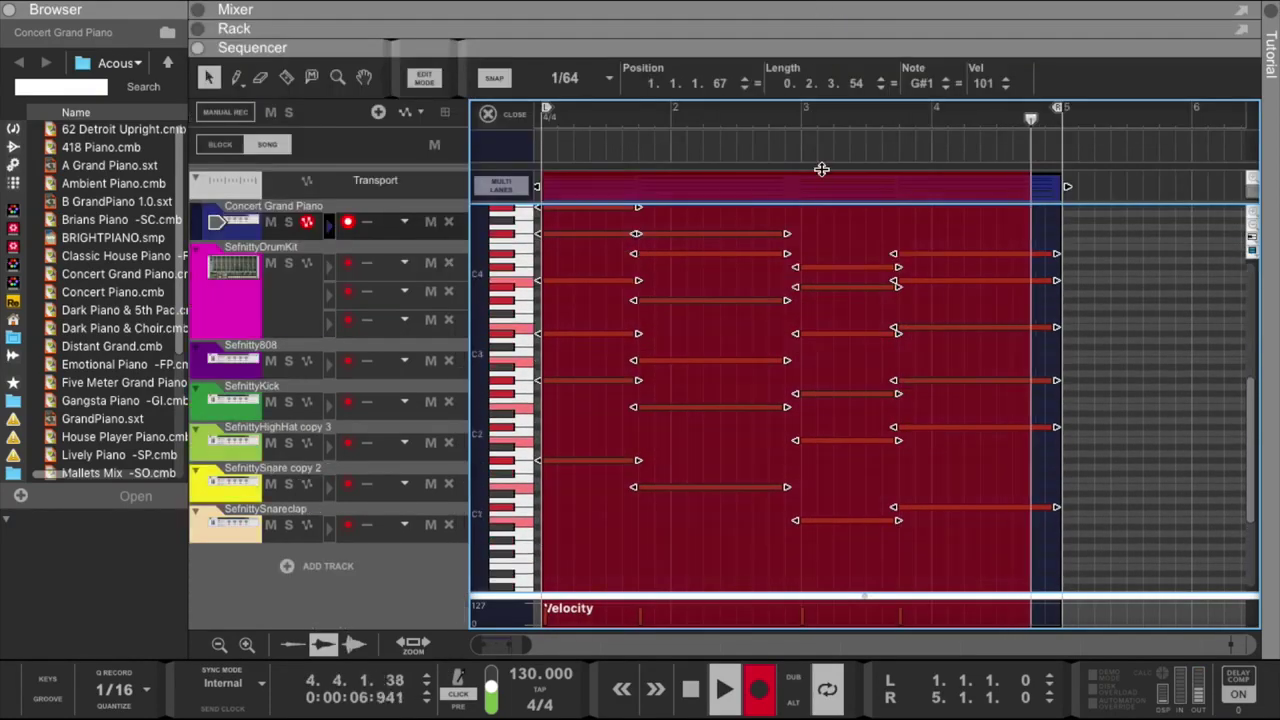
pyautogui.click(762, 694)
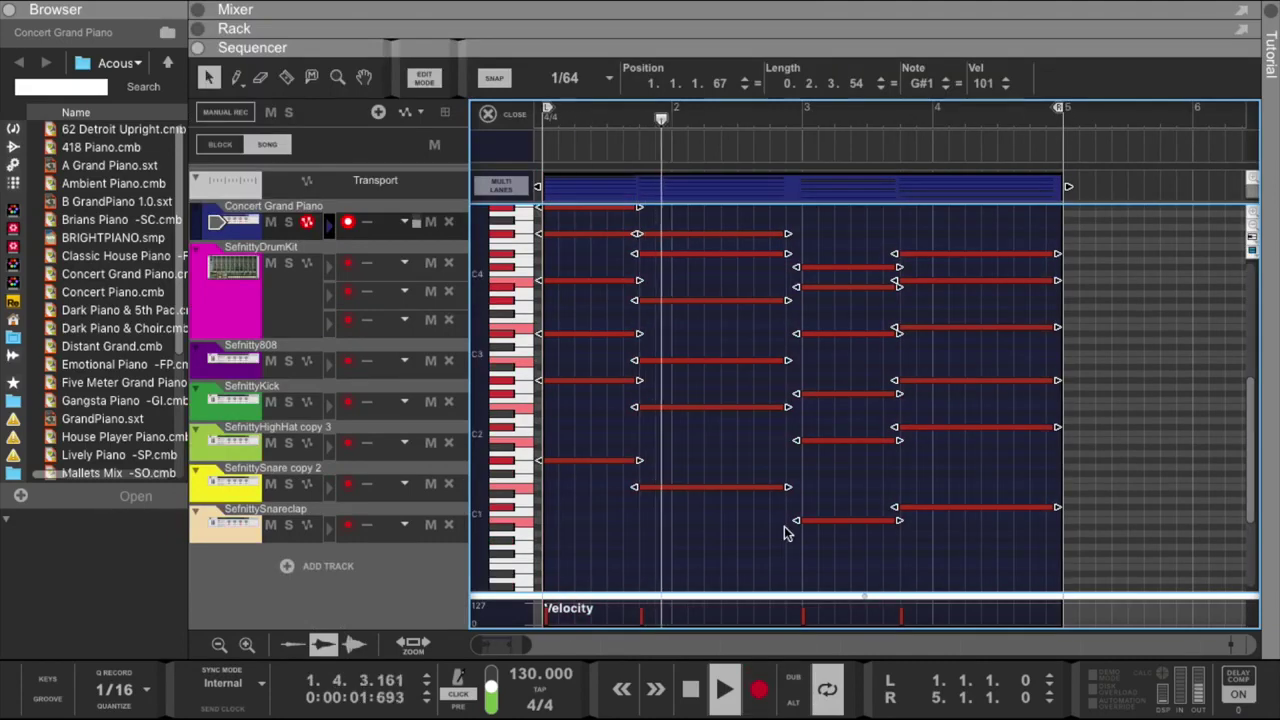
# Quantize the recorded Concert Grand Piano clip and clear the selection.
pyautogui.press('XF86AudioLowerVolume')
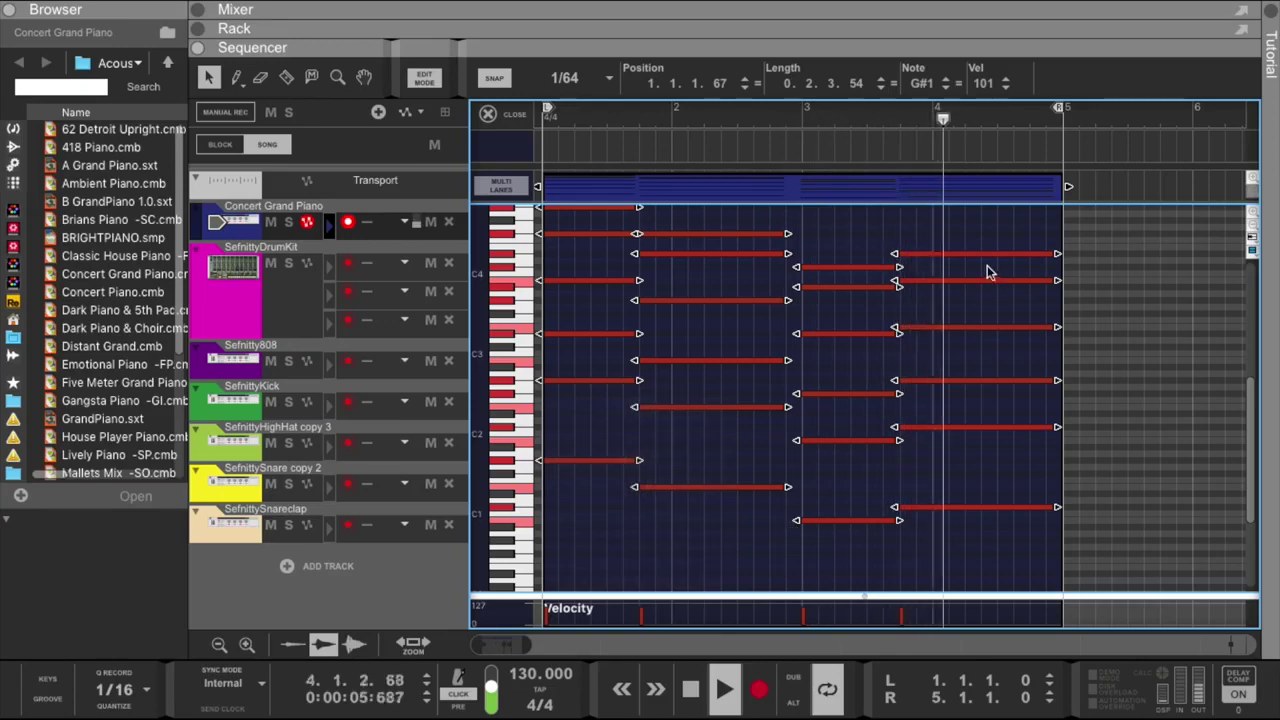
pyautogui.moveTo(978, 236); pyautogui.dragTo(1010, 548)
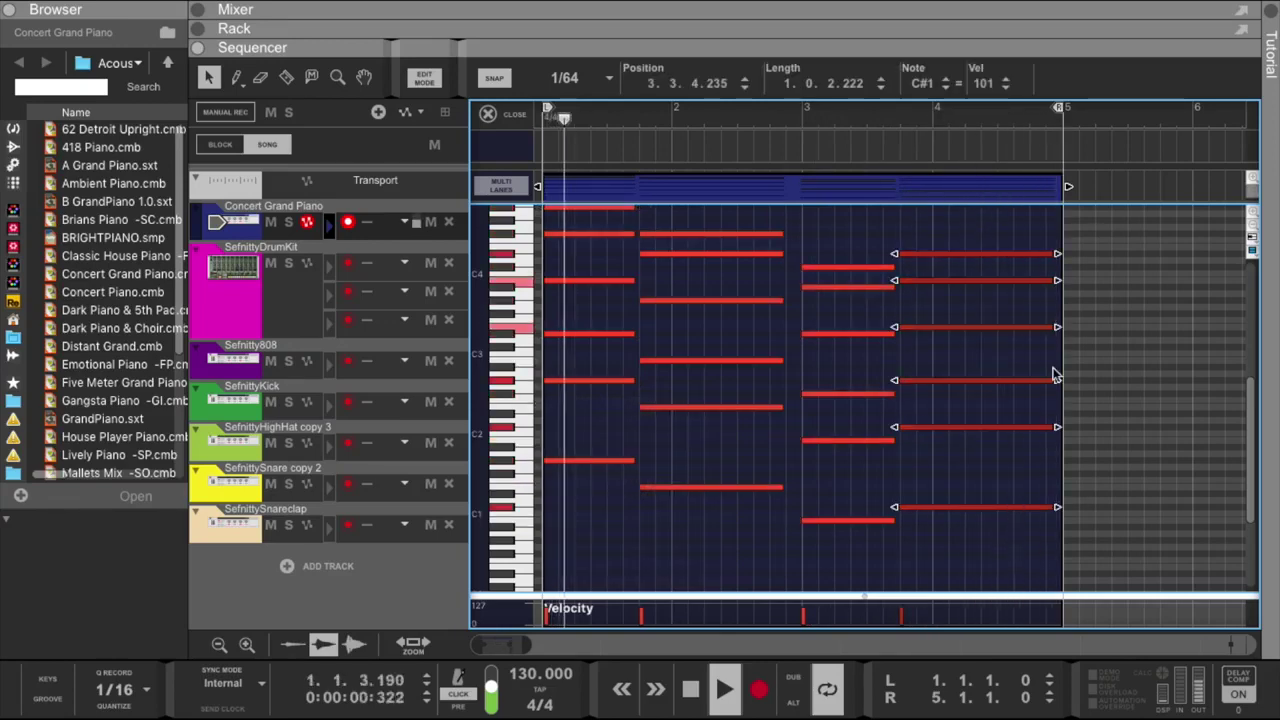
pyautogui.rightClick(935, 197)
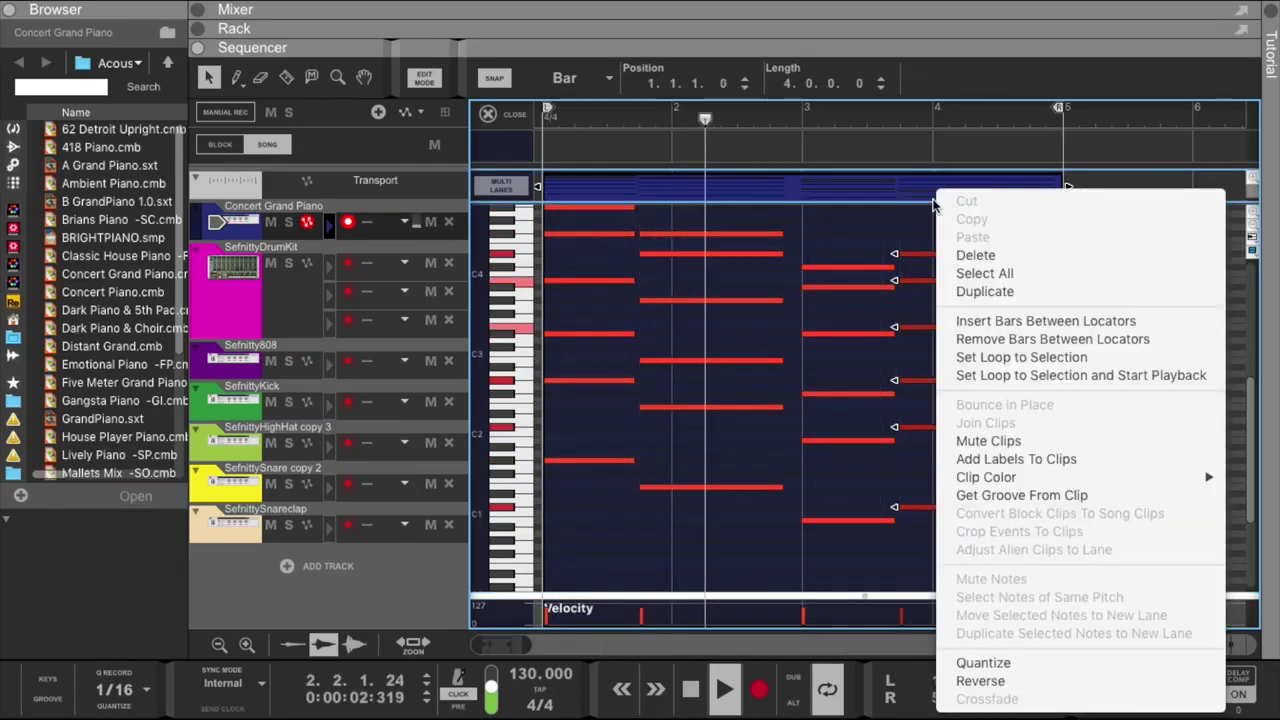
pyautogui.click(940, 665)
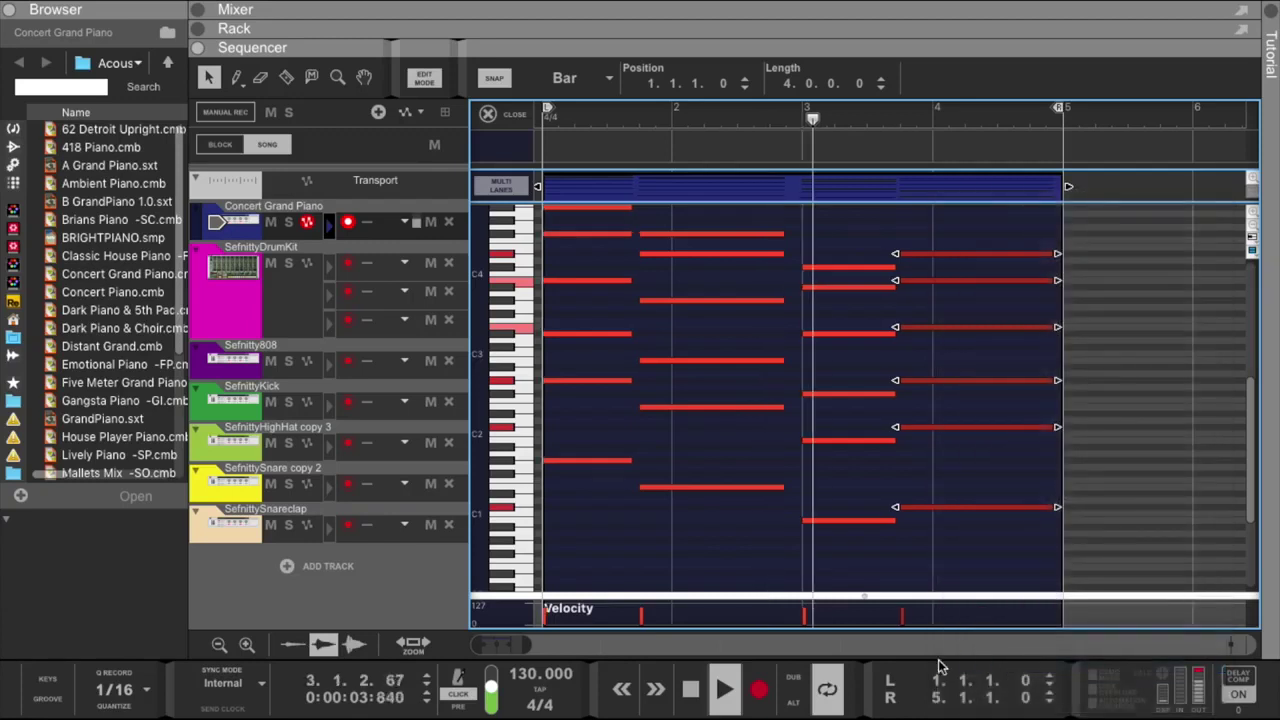
pyautogui.click(642, 565)
# Activate the Razor tool and set the snap value to 1/16 for cutting the chord notes.
pyautogui.scroll(4, 633, 495)
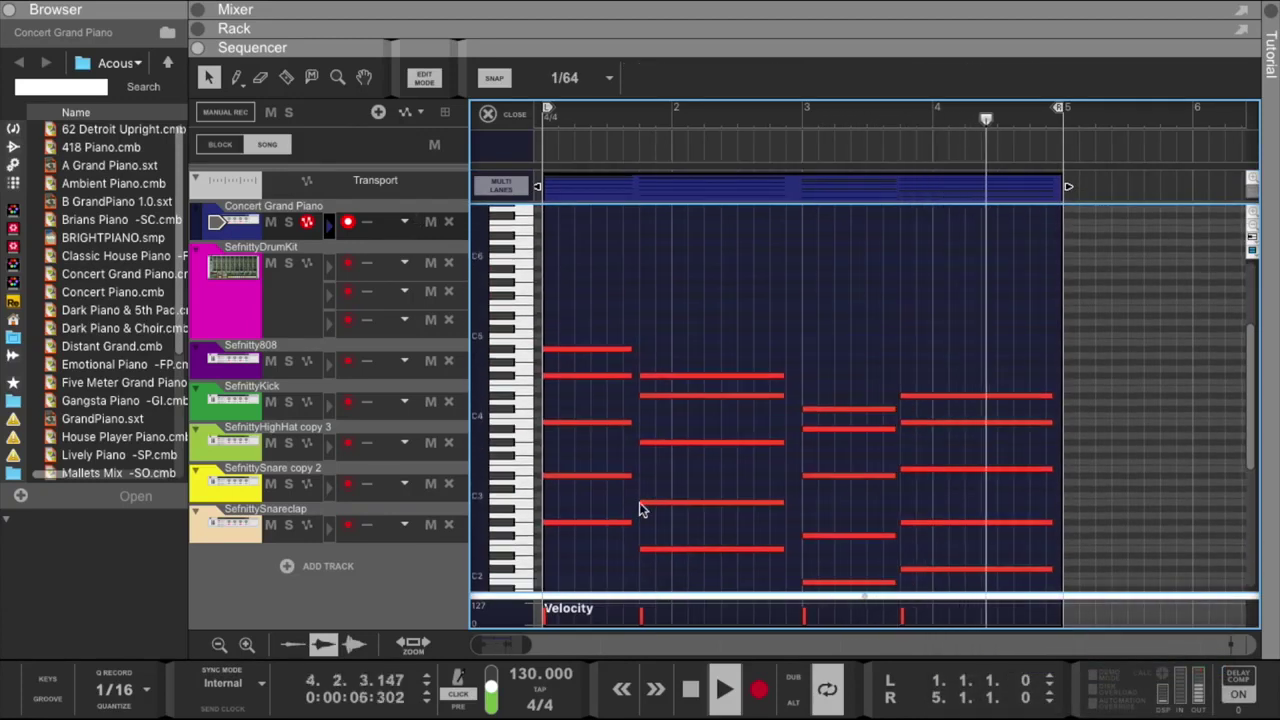
pyautogui.click(286, 77)
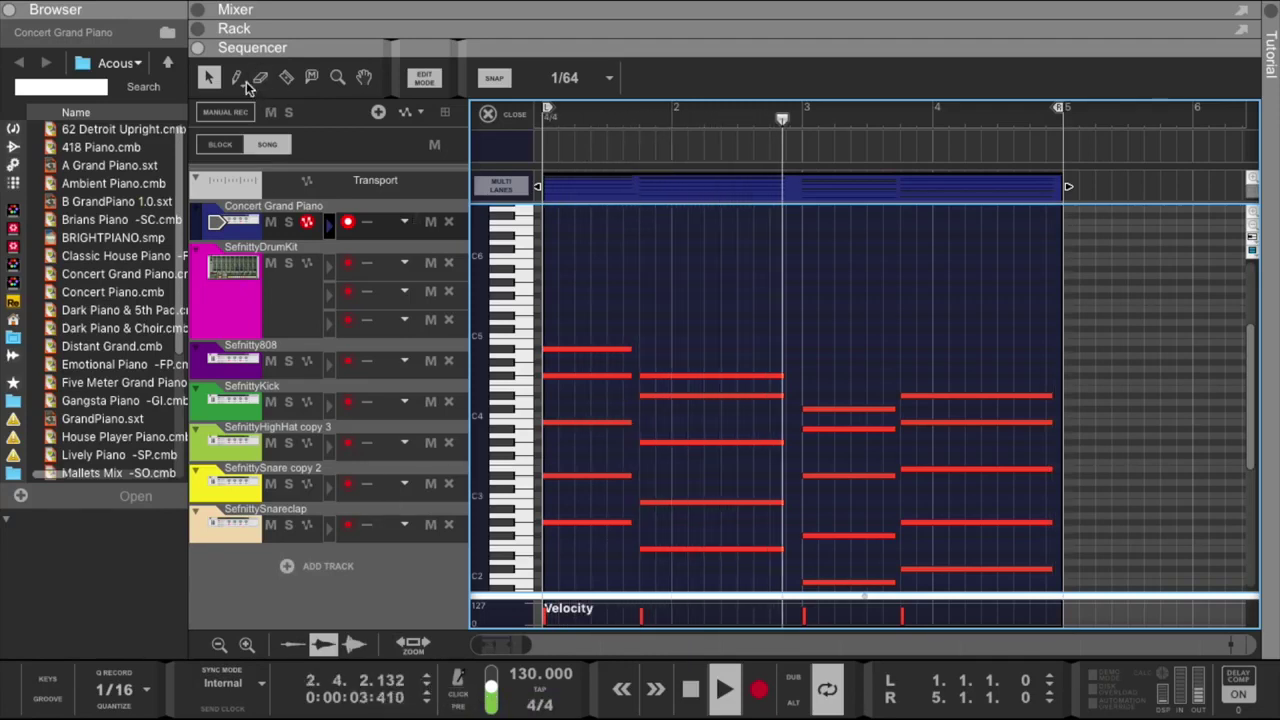
pyautogui.click(577, 82)
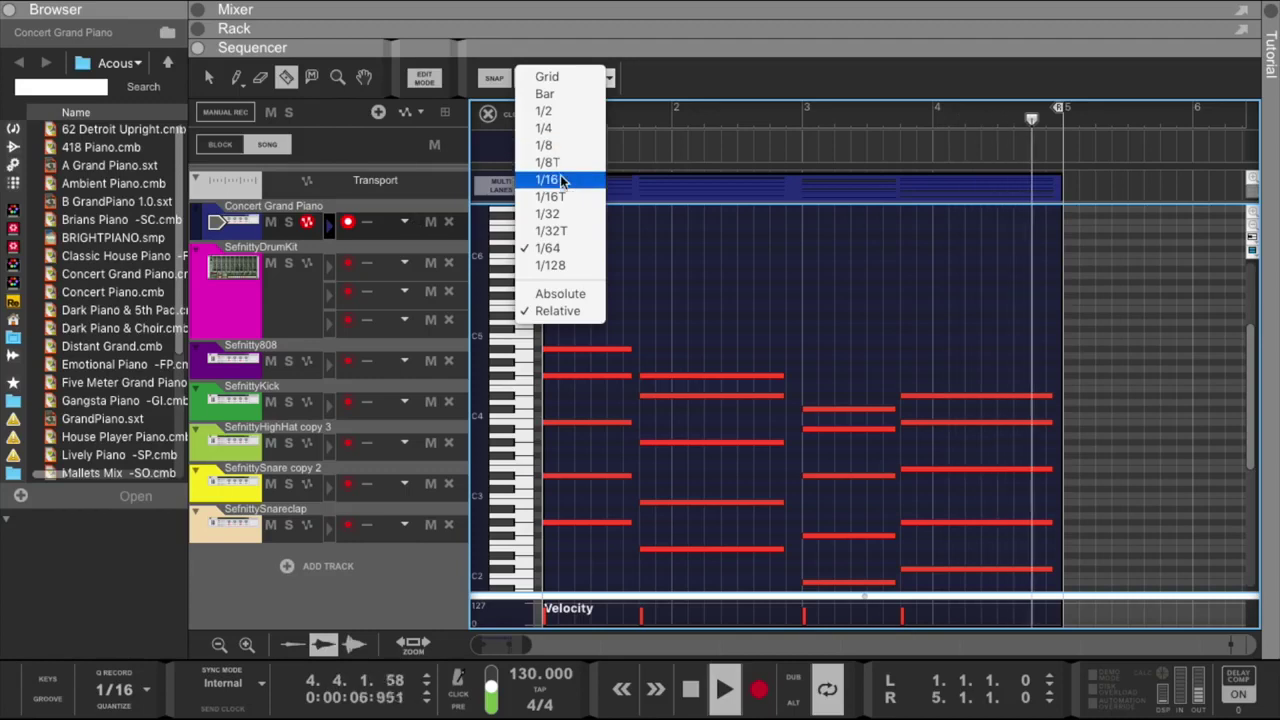
pyautogui.click(562, 180)
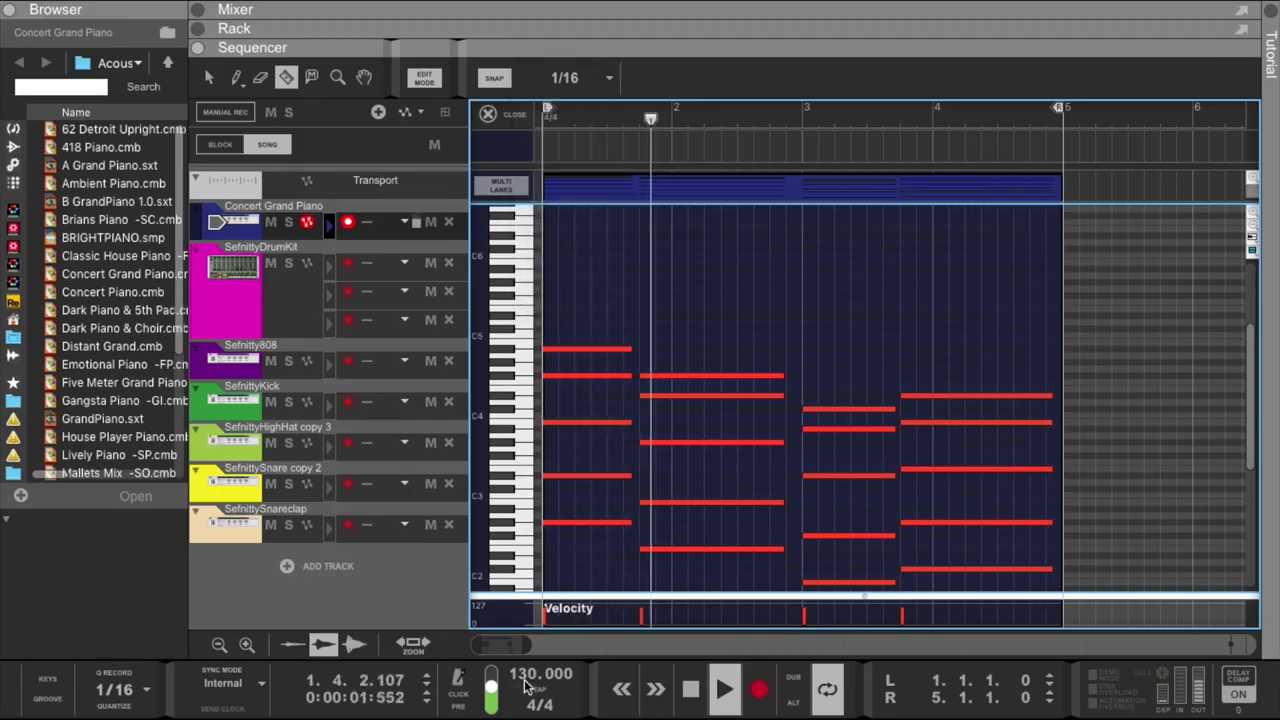
# Cut the first chord's highest note two sixteenths into bar 1 and play the loop back.
pyautogui.moveTo(527, 645); pyautogui.dragTo(512, 647)
pyautogui.press('space')
pyautogui.press('space')
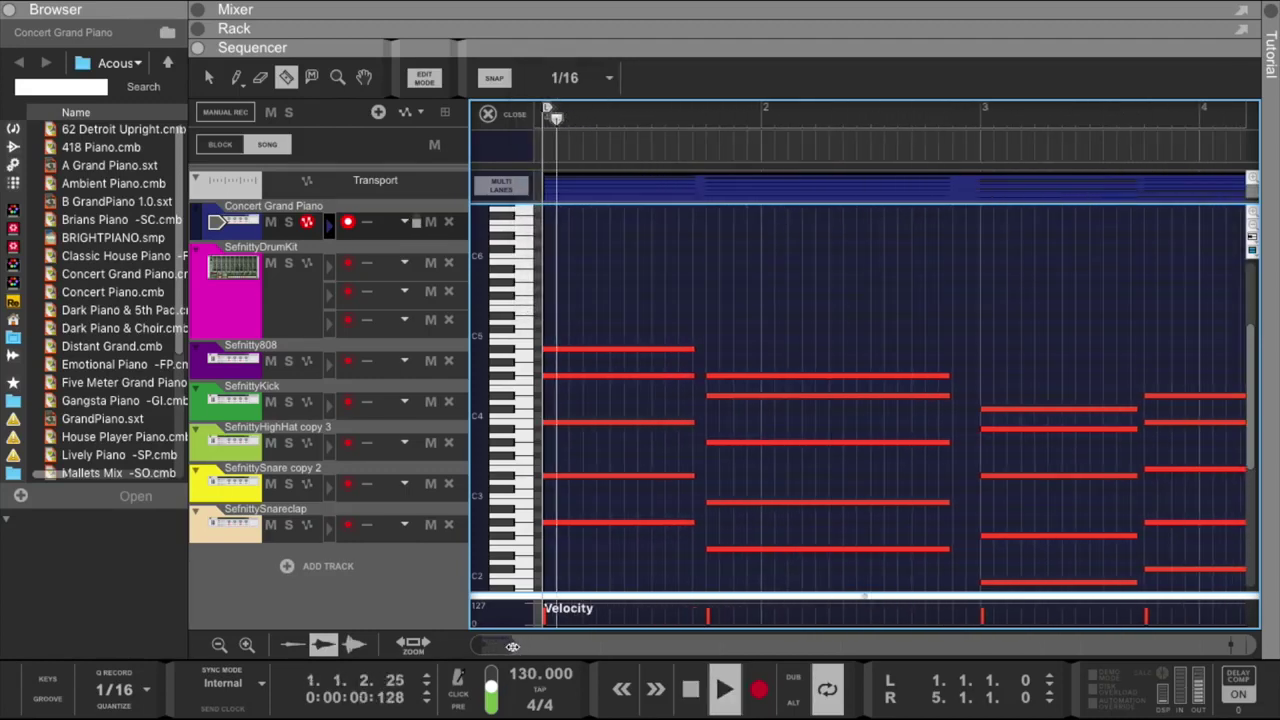
pyautogui.click(574, 348)
pyautogui.press('space')
pyautogui.press('space')
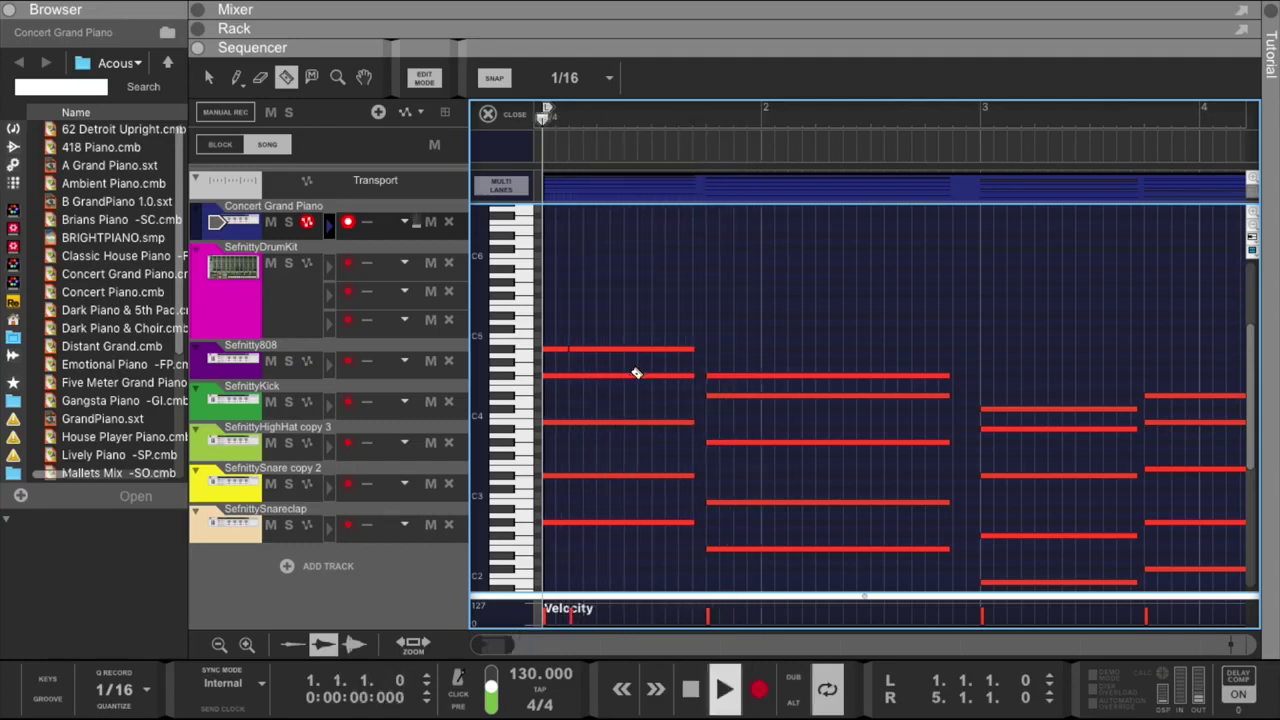
pyautogui.press('space')
pyautogui.press('space')
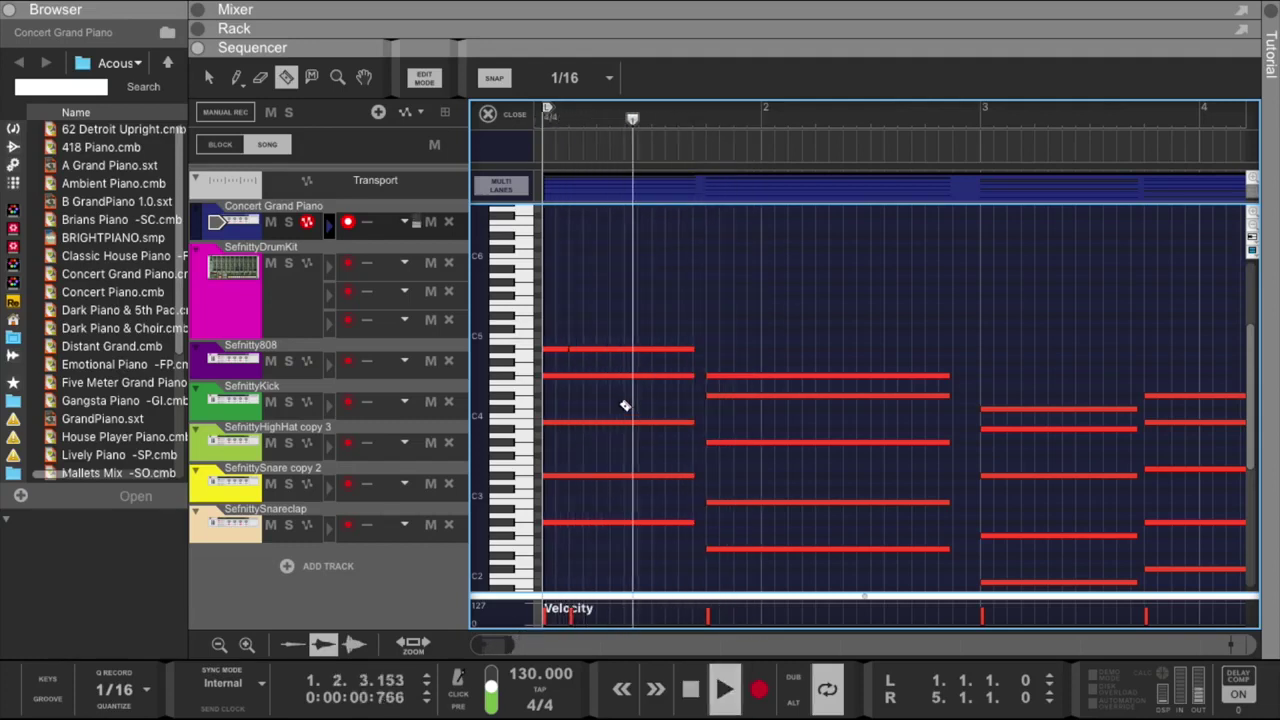
pyautogui.press('space')
pyautogui.press('space')
pyautogui.click(617, 422)
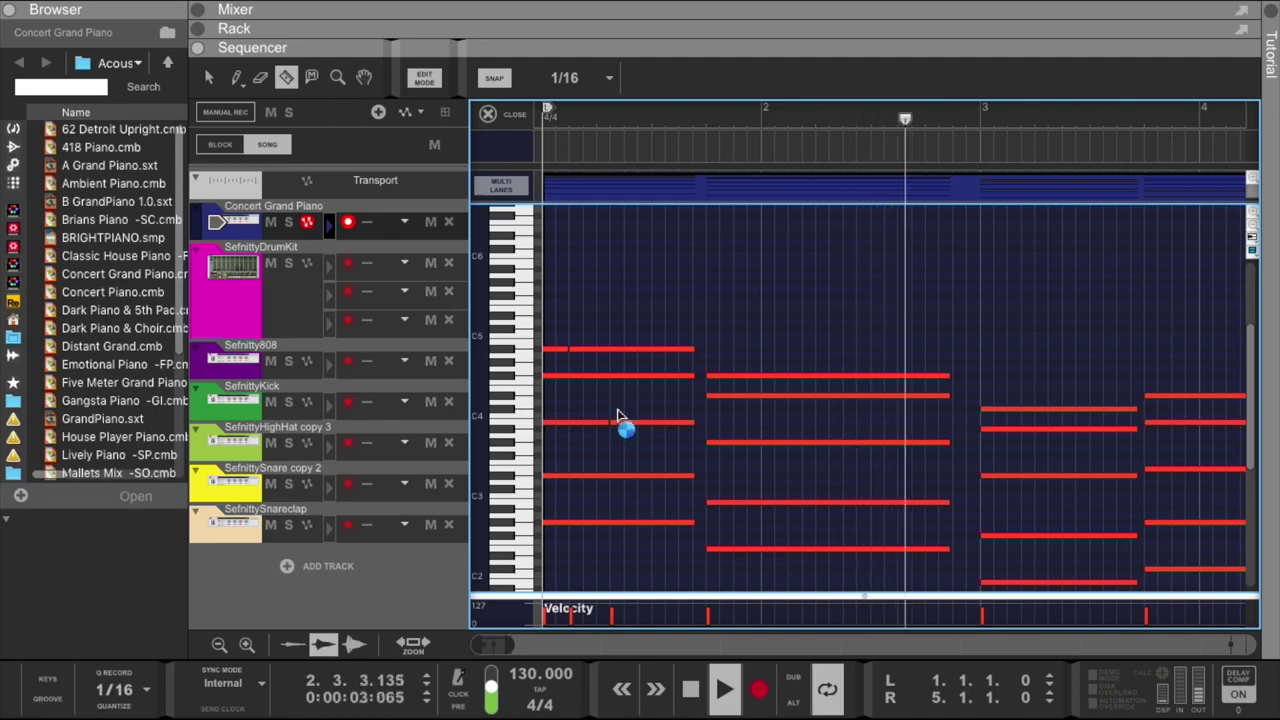
pyautogui.press('space')
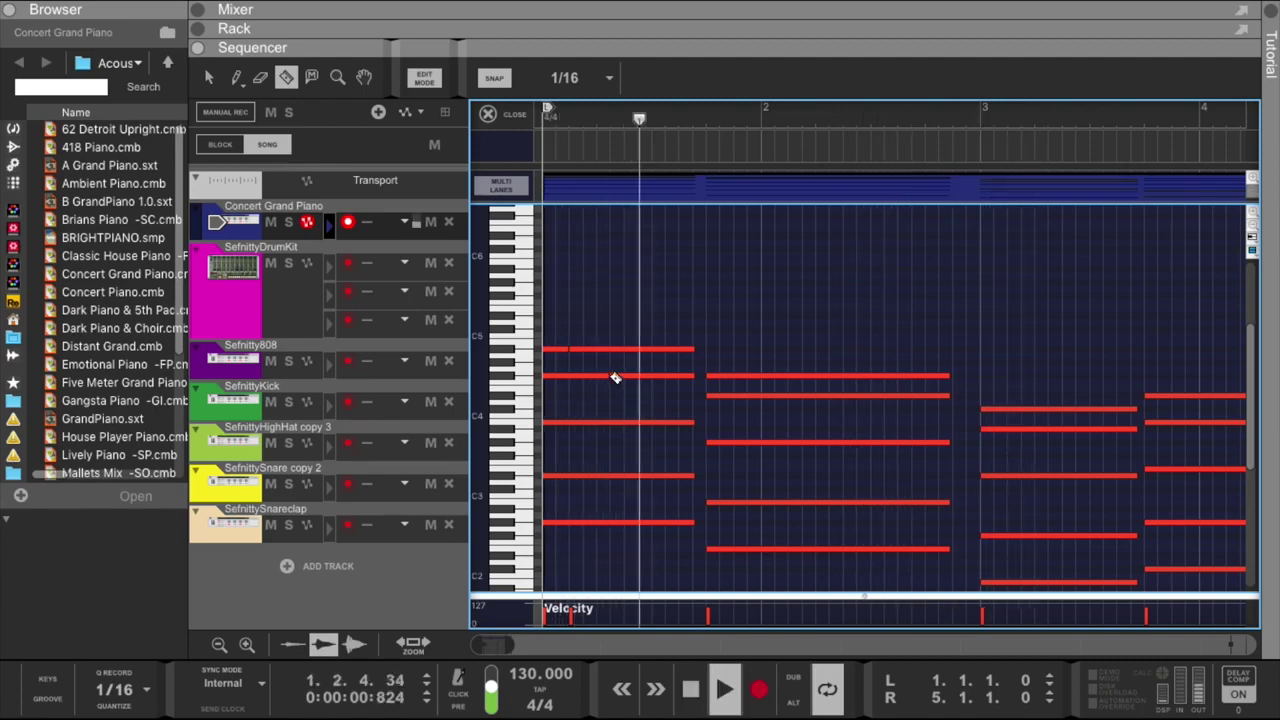
pyautogui.click(611, 375)
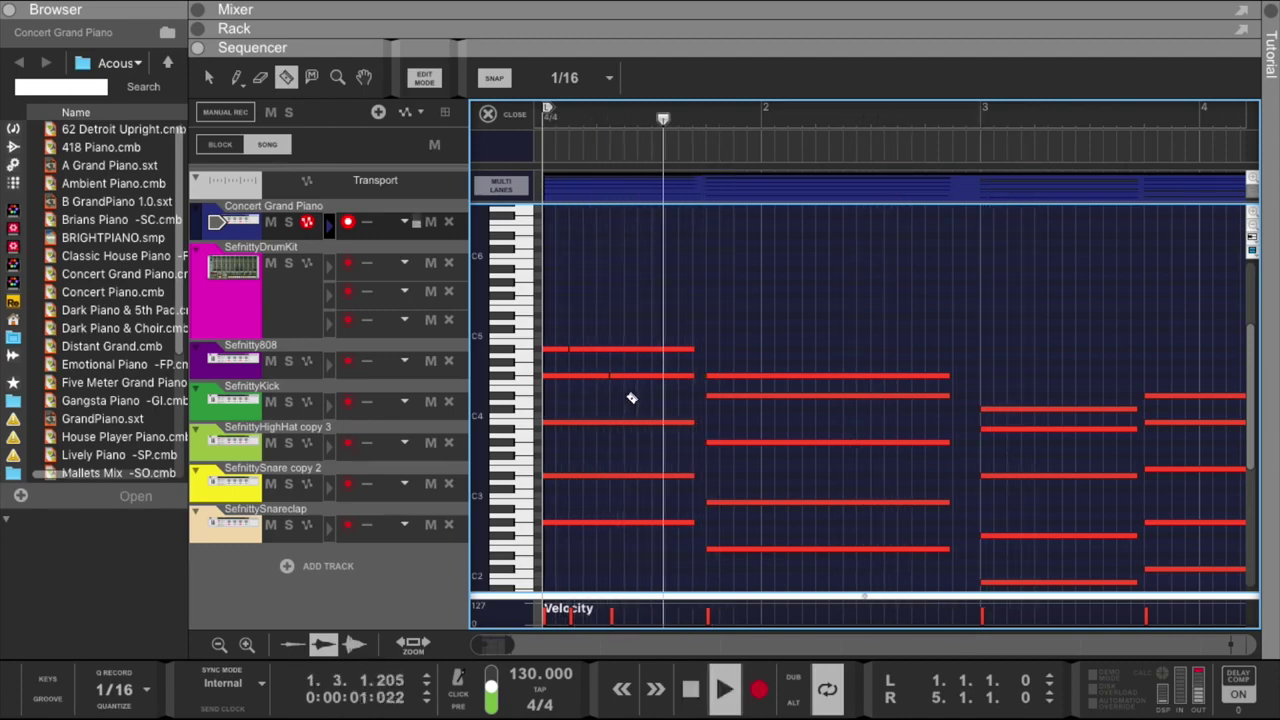
pyautogui.hotkey('ctrl', 'z')
# Cut the first chord's second-highest note six sixteenths into bar 1 and audition the loop repeatedly.
pyautogui.click(626, 376)
pyautogui.press('space')
pyautogui.press('space')
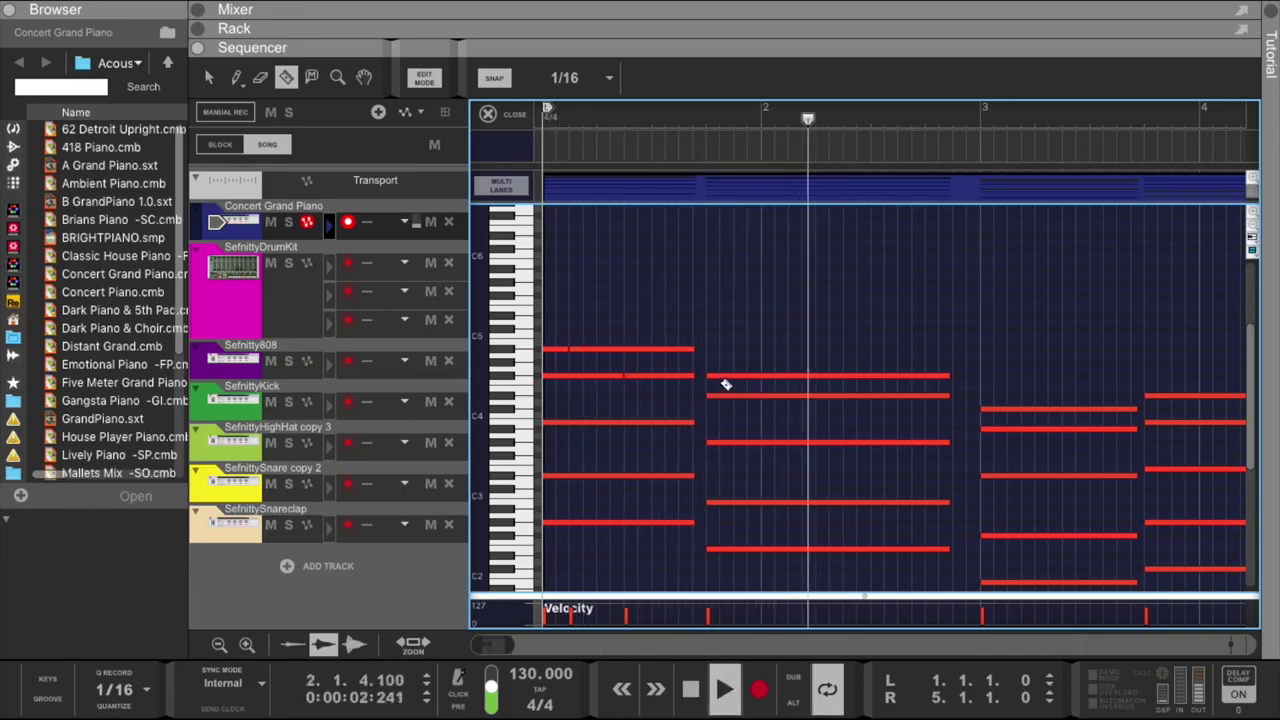
pyautogui.press('space')
pyautogui.press('space')
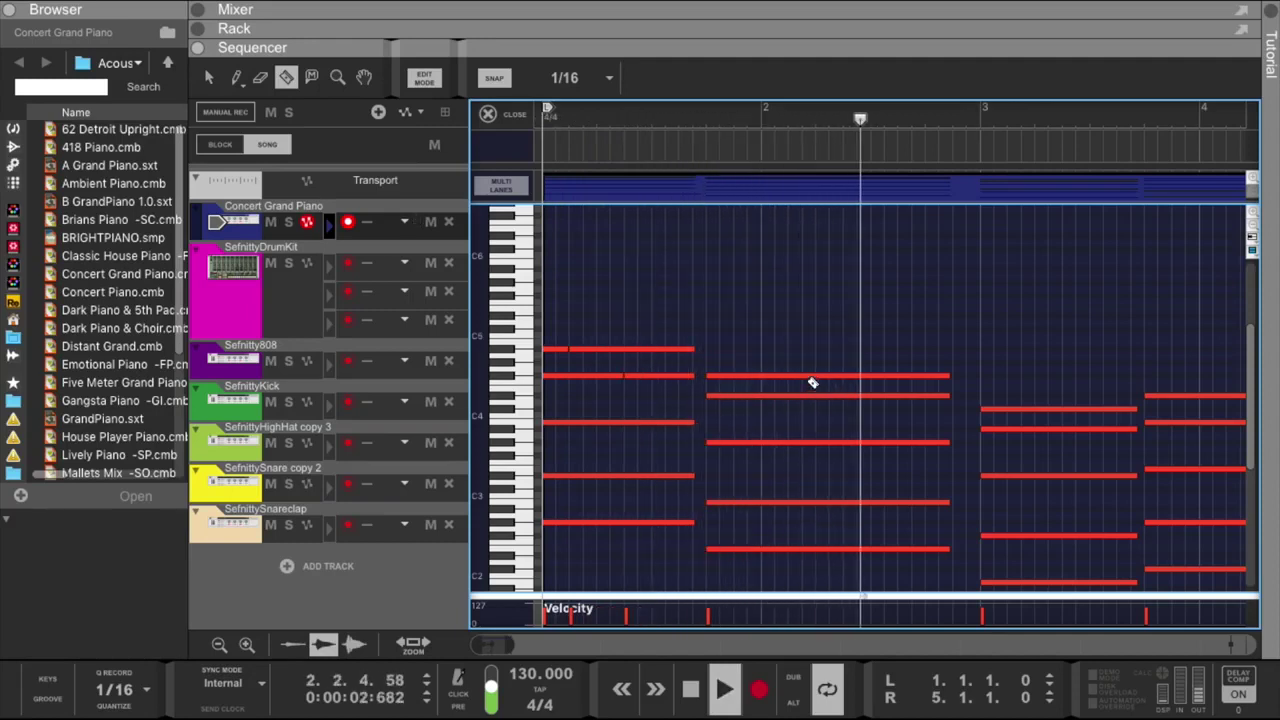
pyautogui.press('space')
pyautogui.press('space')
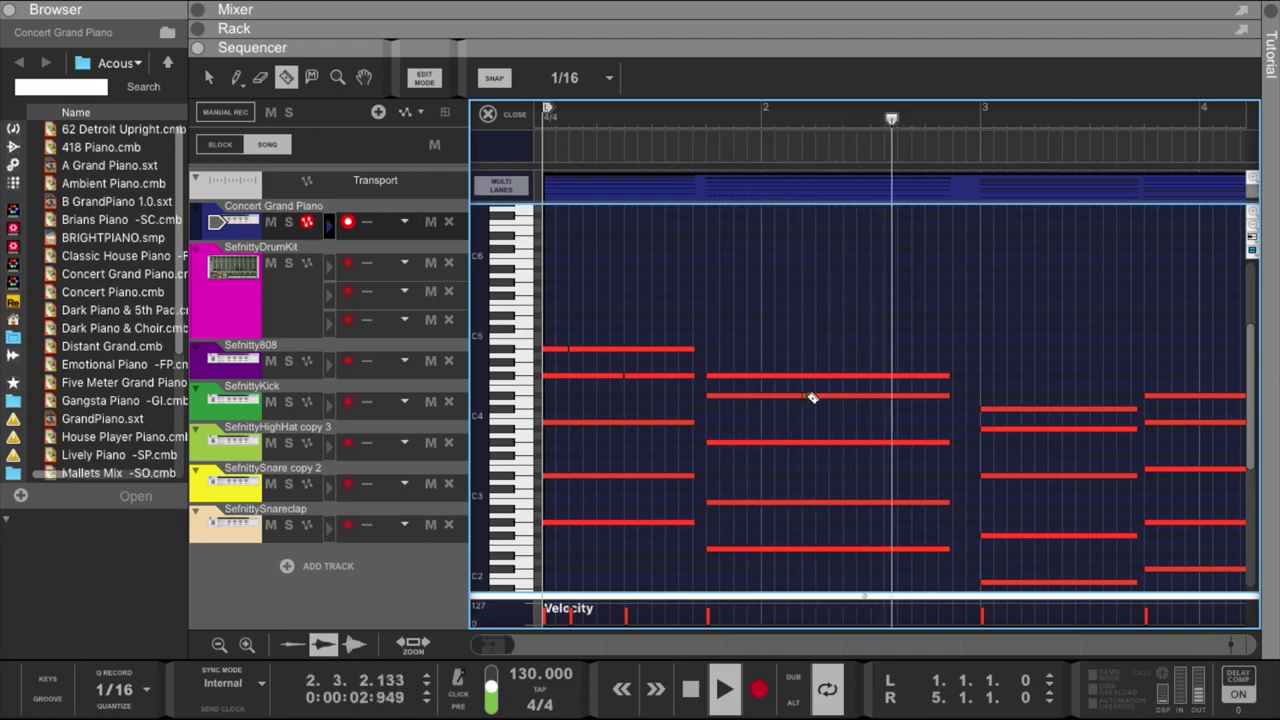
pyautogui.click(803, 395)
pyautogui.press('space')
pyautogui.click(838, 380)
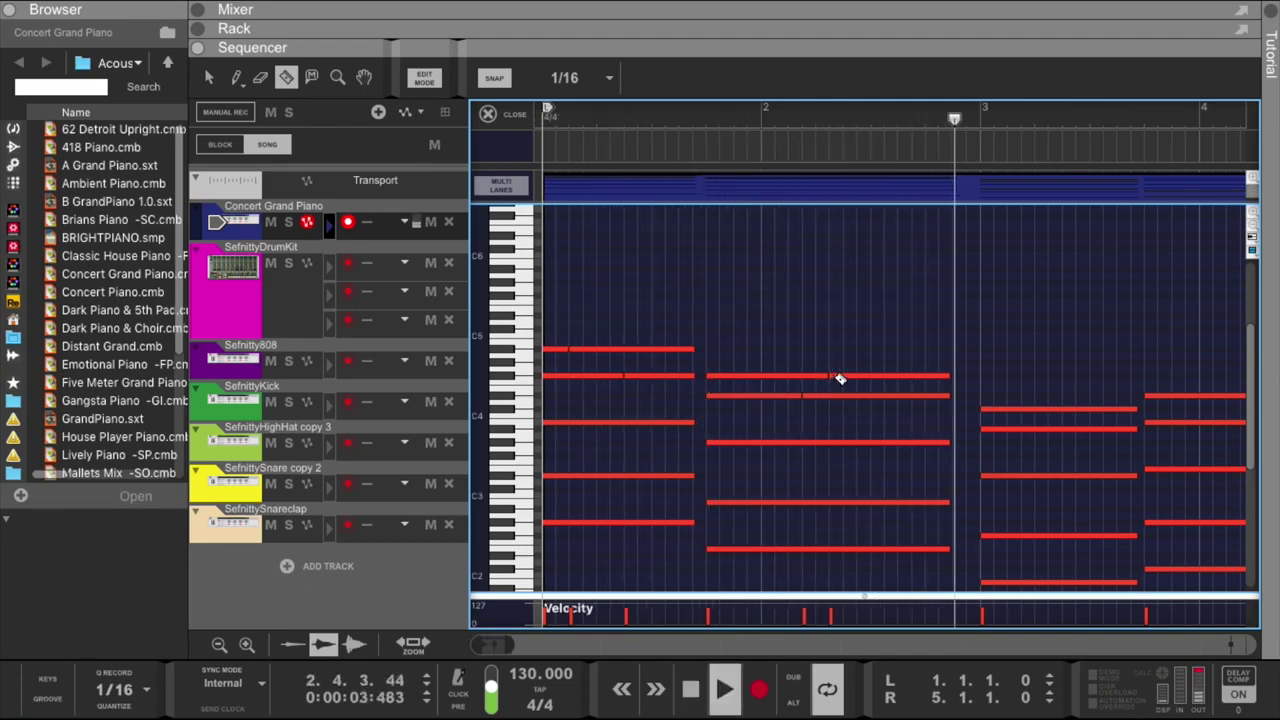
pyautogui.hotkey('ctrl', 'z')
pyautogui.click(851, 376)
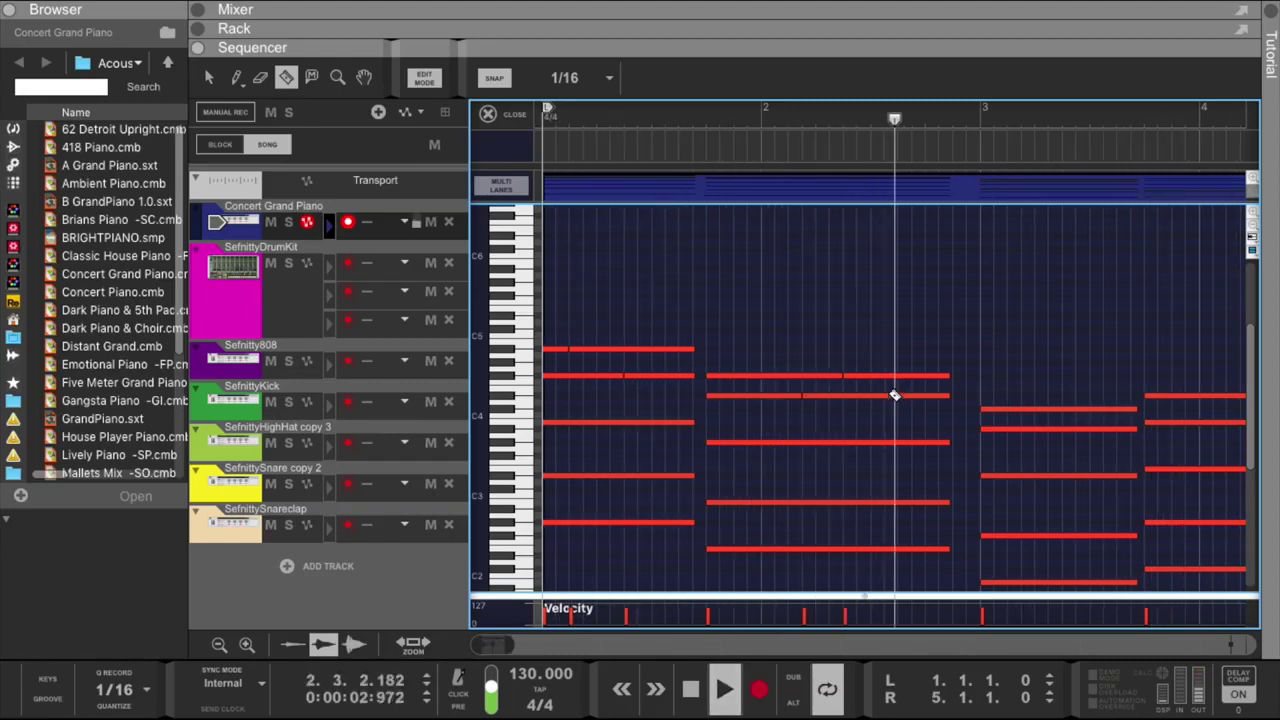
pyautogui.hotkey('ctrl', 'z')
pyautogui.hotkey('ctrl', 'z')
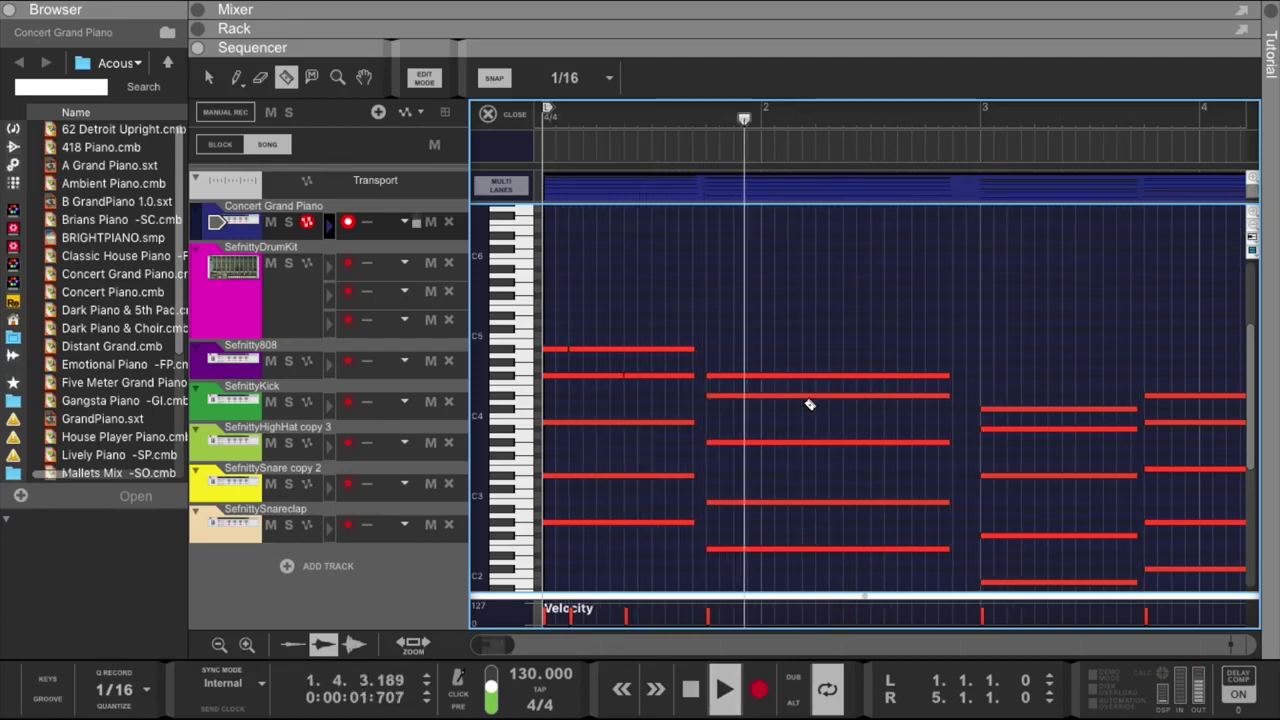
# Slice the second chord's second-highest and highest notes alternately twice each, then its third-highest once, with cuts an eighth note apart.
pyautogui.click(825, 396)
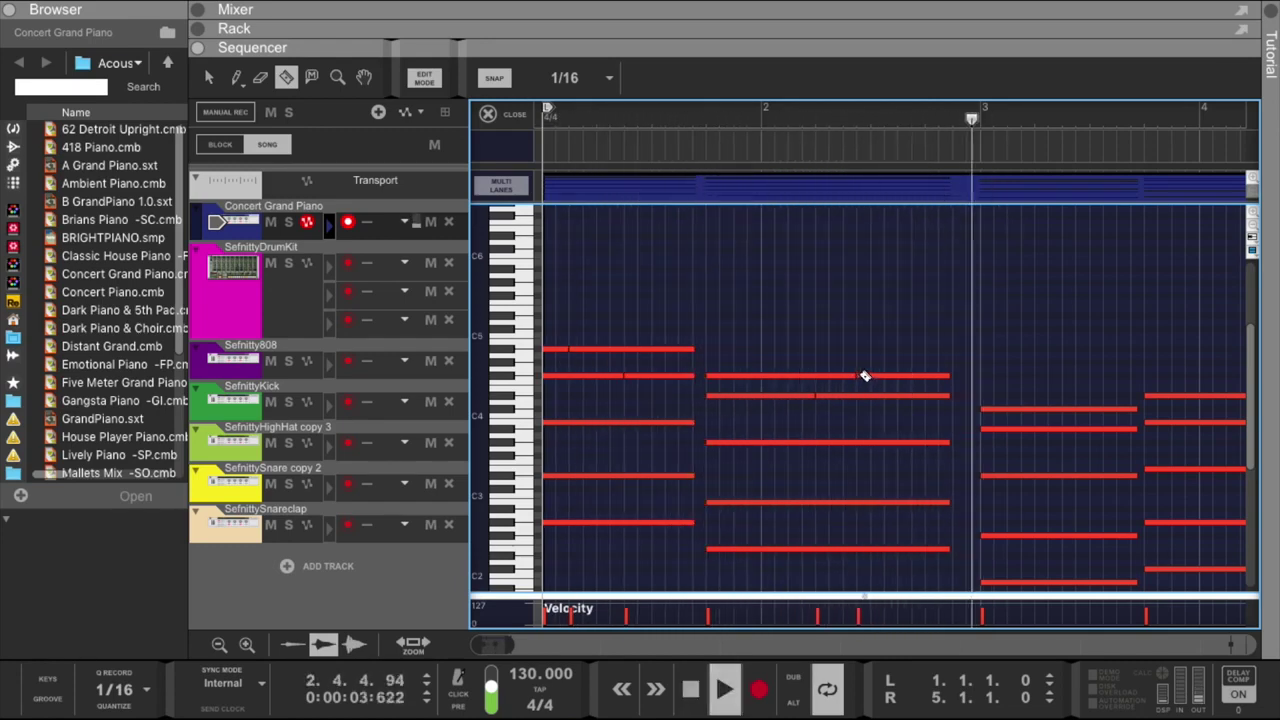
pyautogui.hotkey('ctrl', 'z')
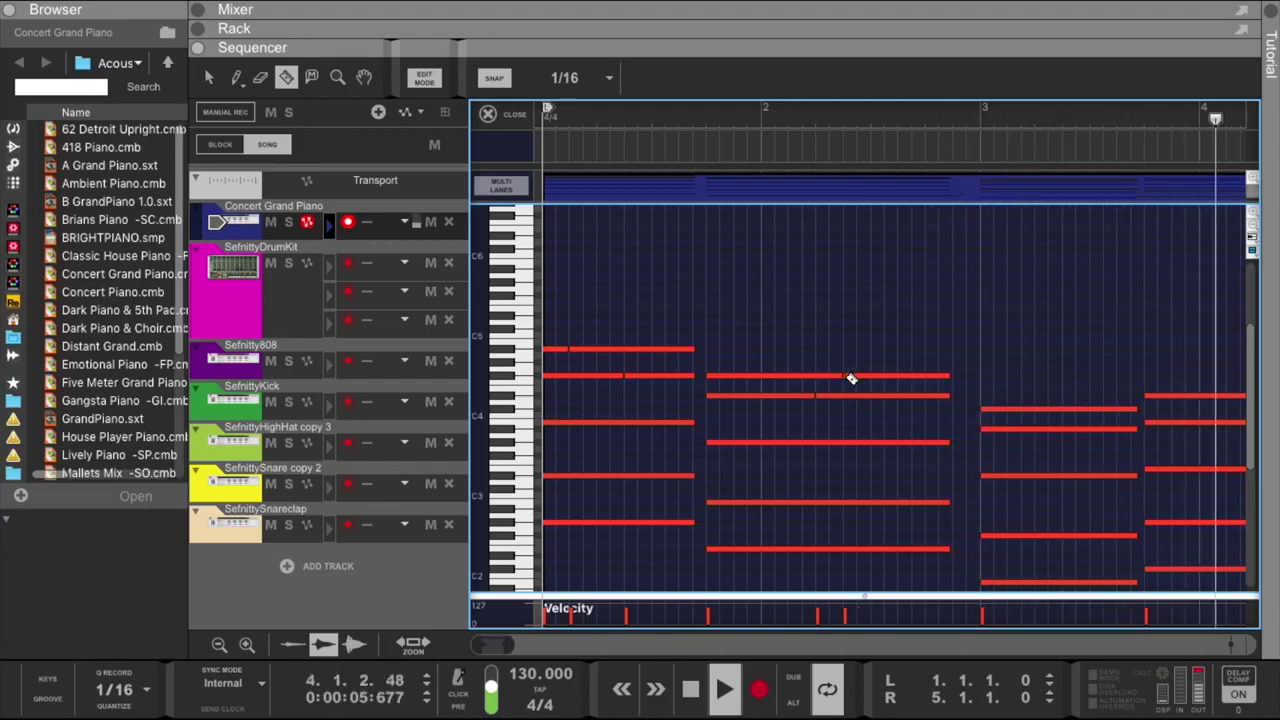
pyautogui.click(849, 378)
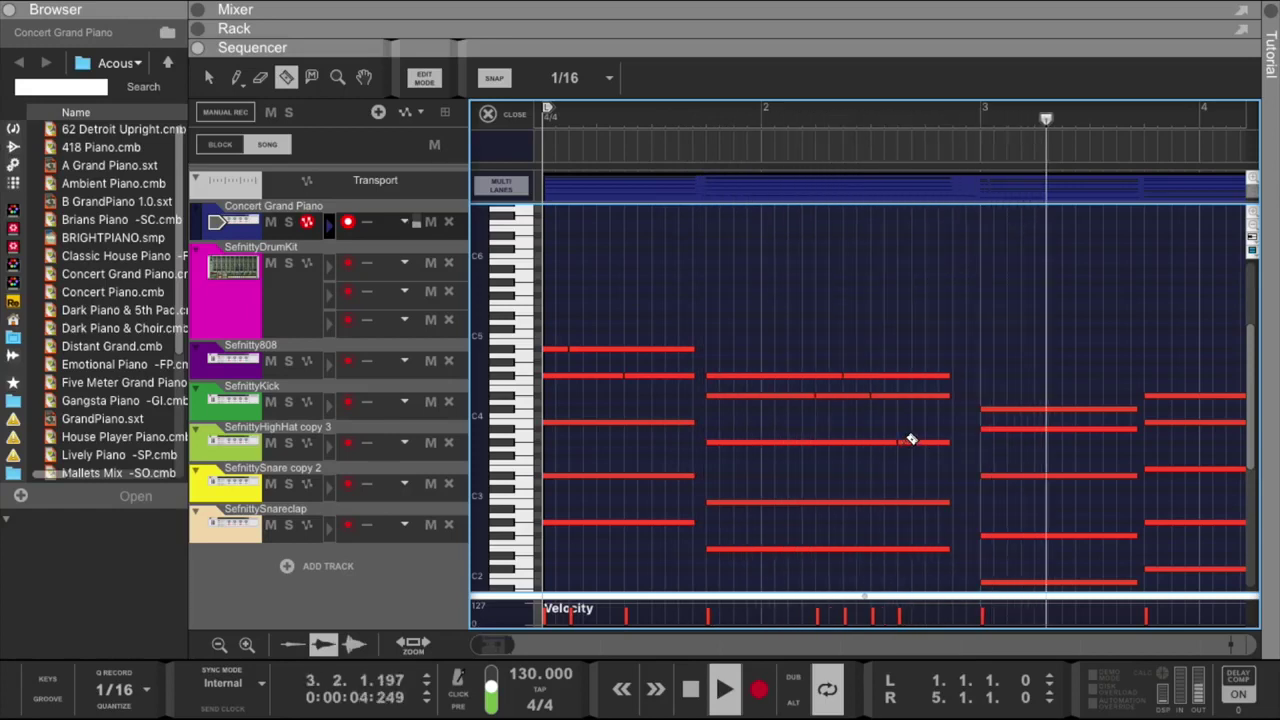
pyautogui.press('super+z')
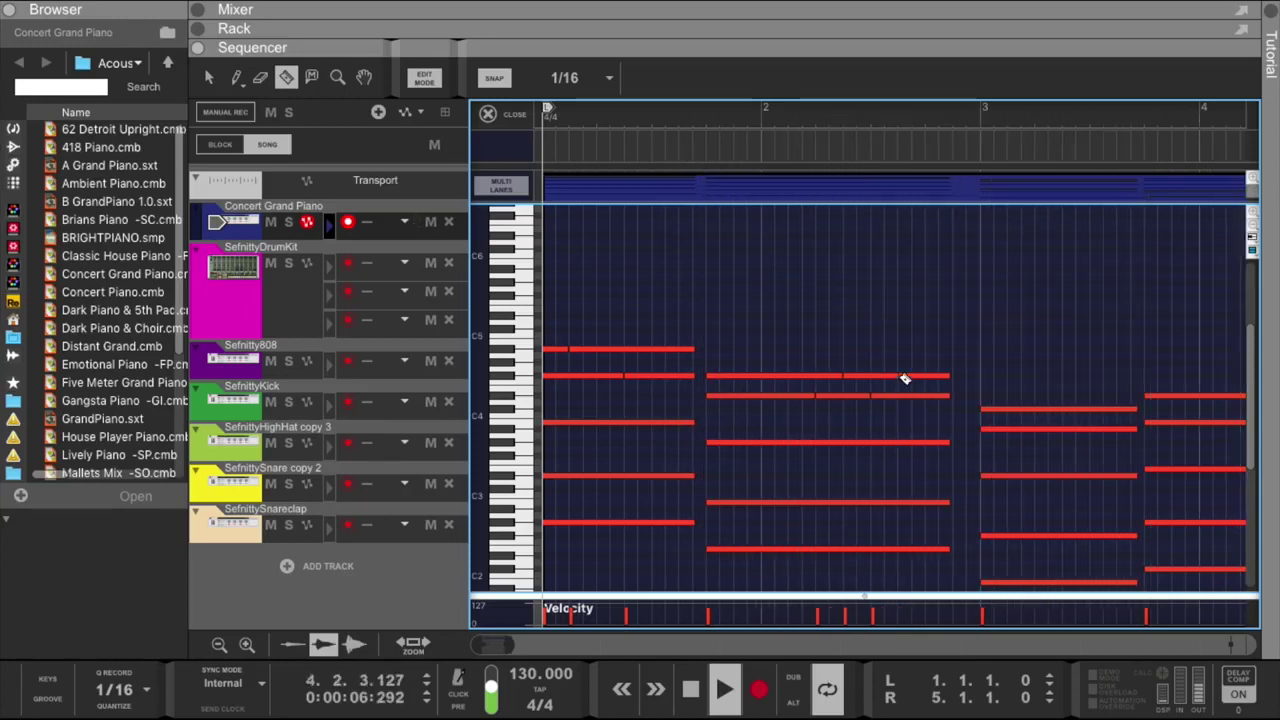
pyautogui.click(925, 444)
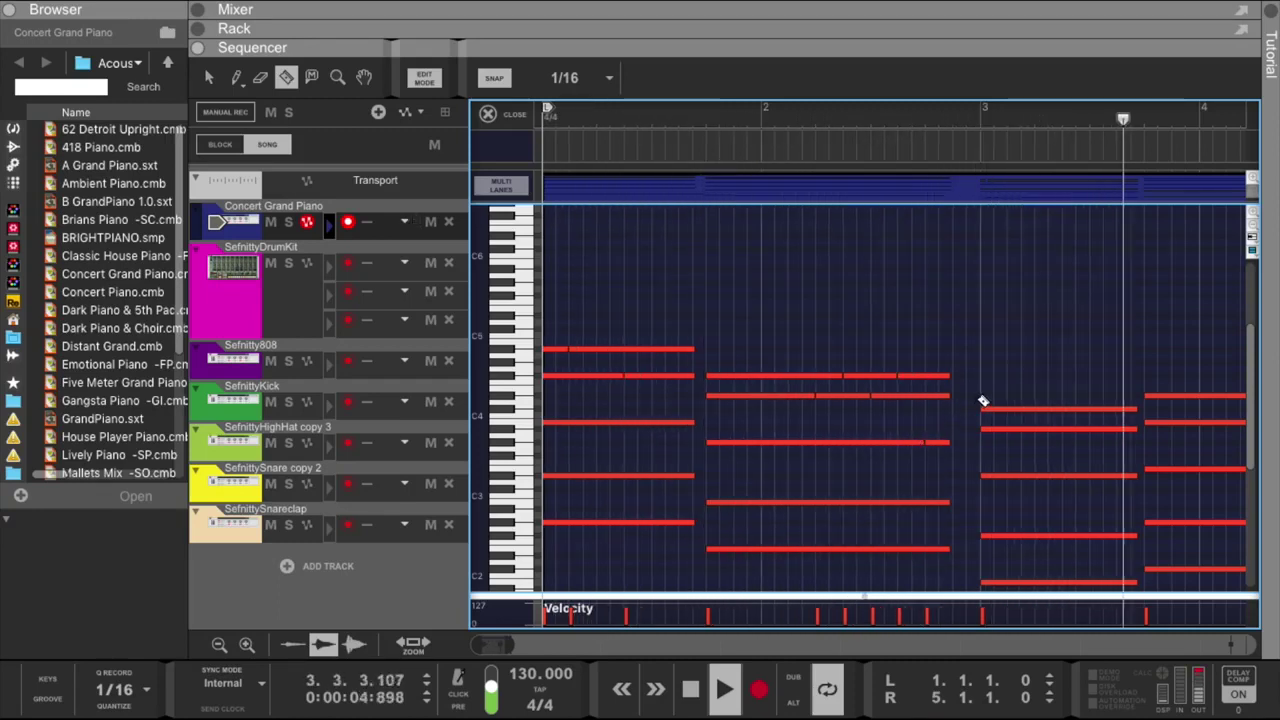
# Collapse the Browser to widen the Sequencer's note editor.
pyautogui.hscroll(3, 956, 425)
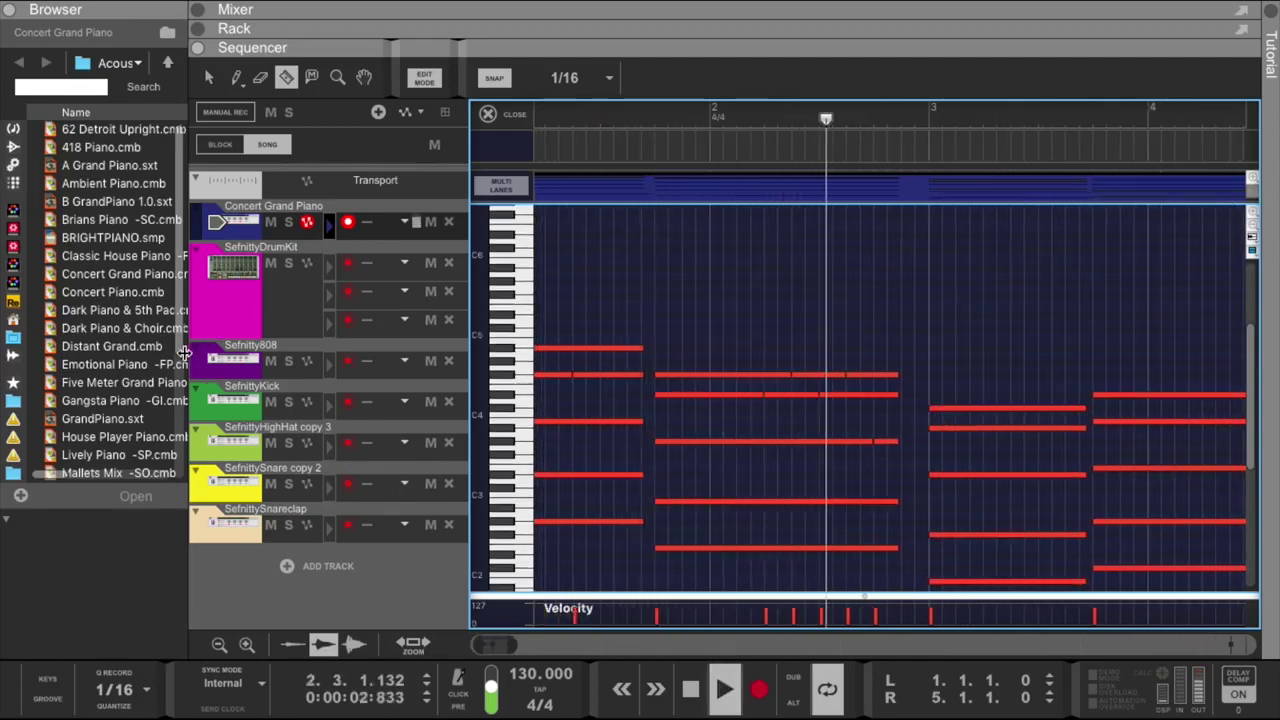
pyautogui.moveTo(185, 352); pyautogui.dragTo(10, 402)
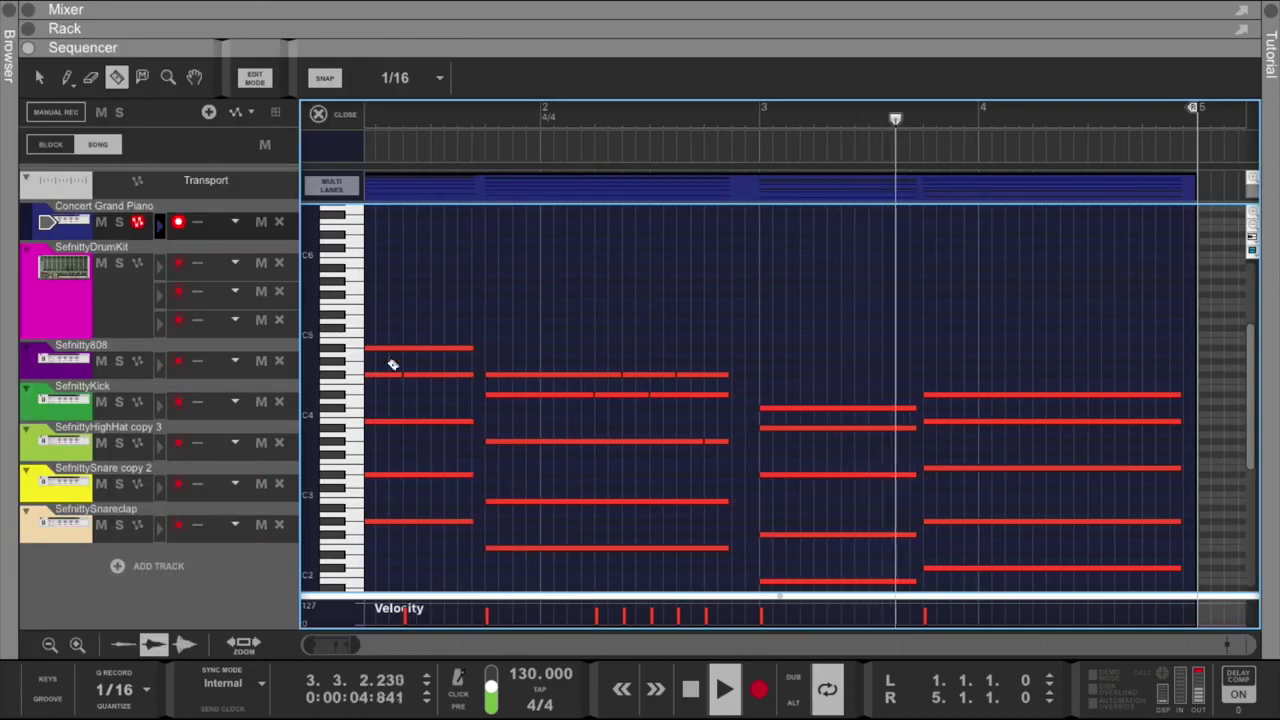
# Cut the third chord's highest note two sixteenths into bar 3 and its second-highest note six sixteenths into the bar.
pyautogui.scroll(-4, 669, 349)
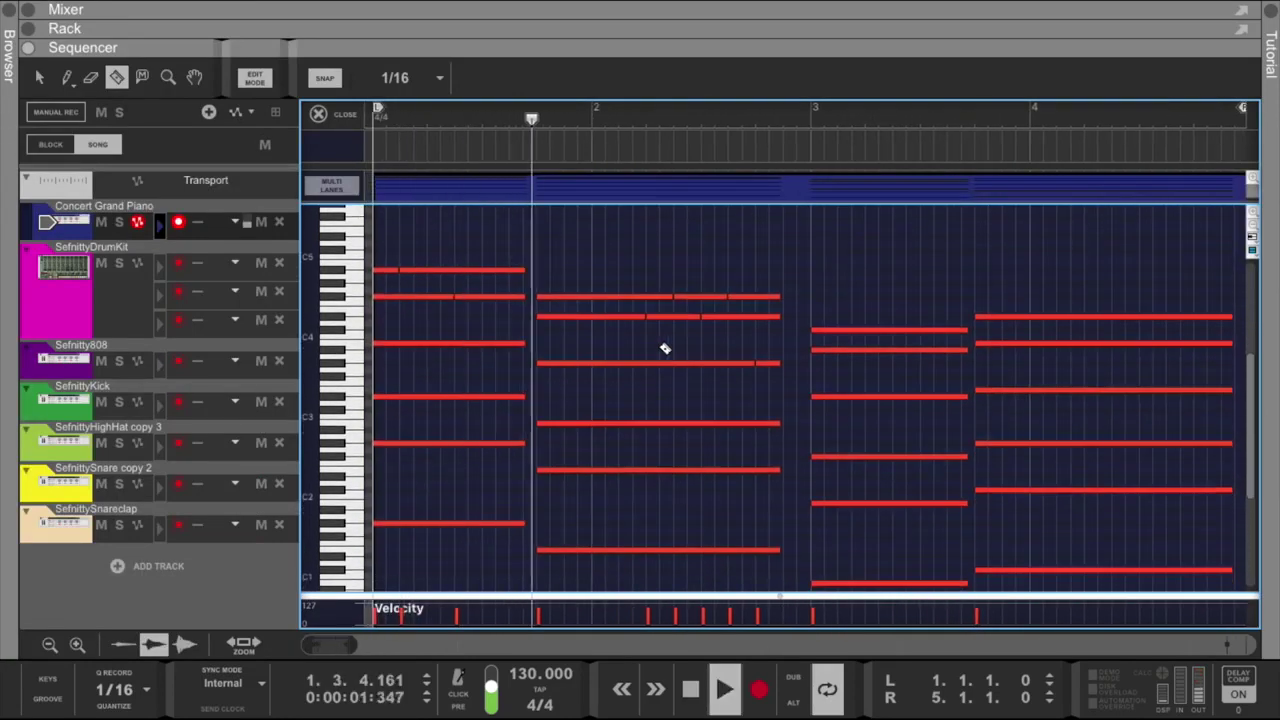
pyautogui.scroll(2, 843, 338)
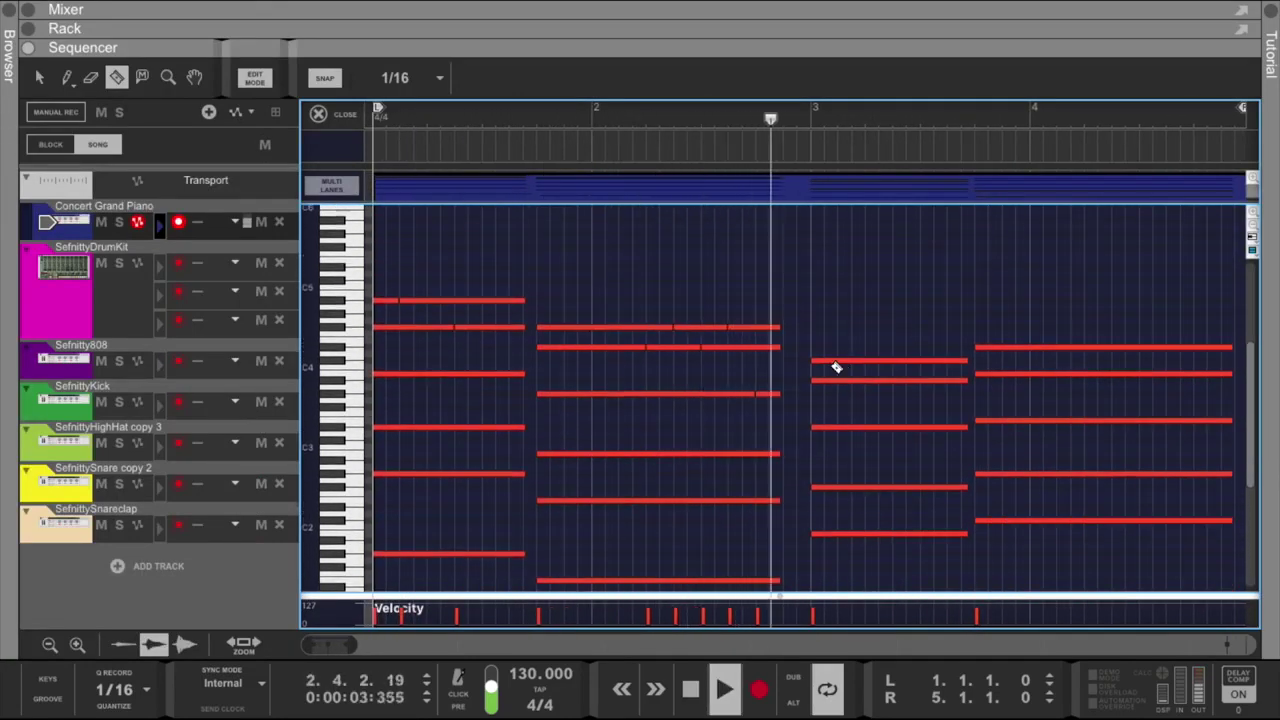
pyautogui.click(844, 362)
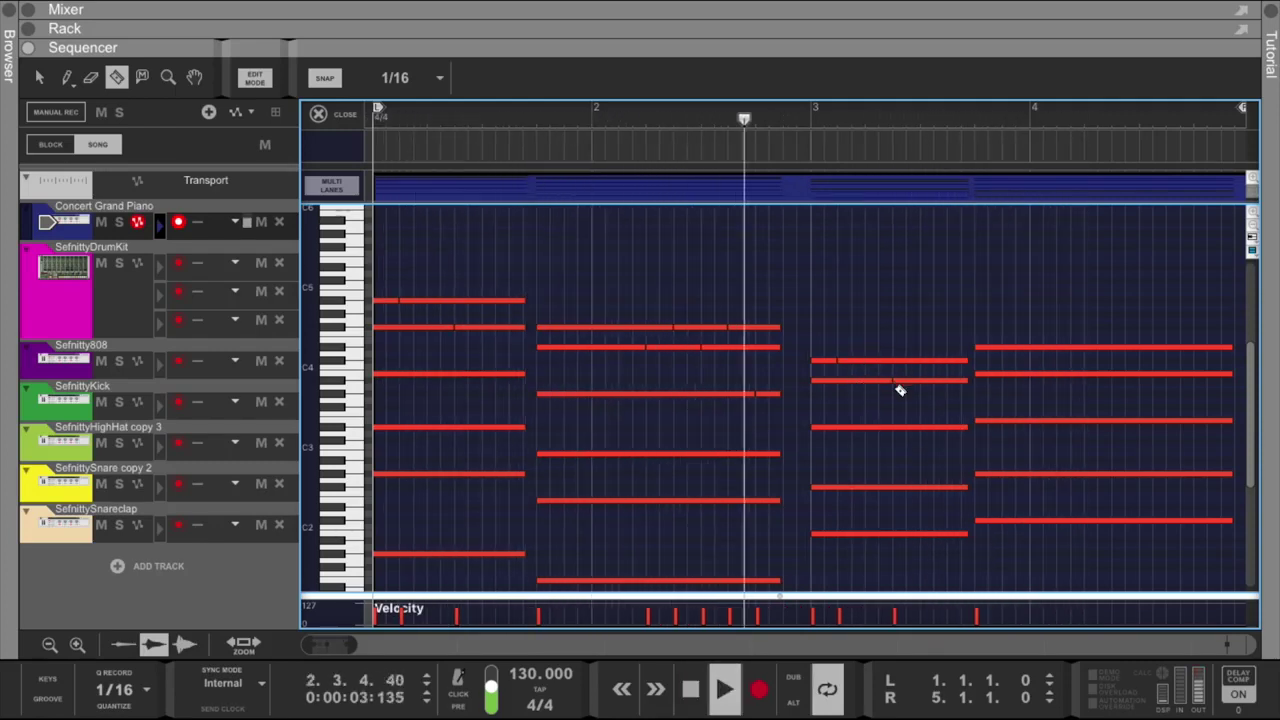
pyautogui.click(892, 381)
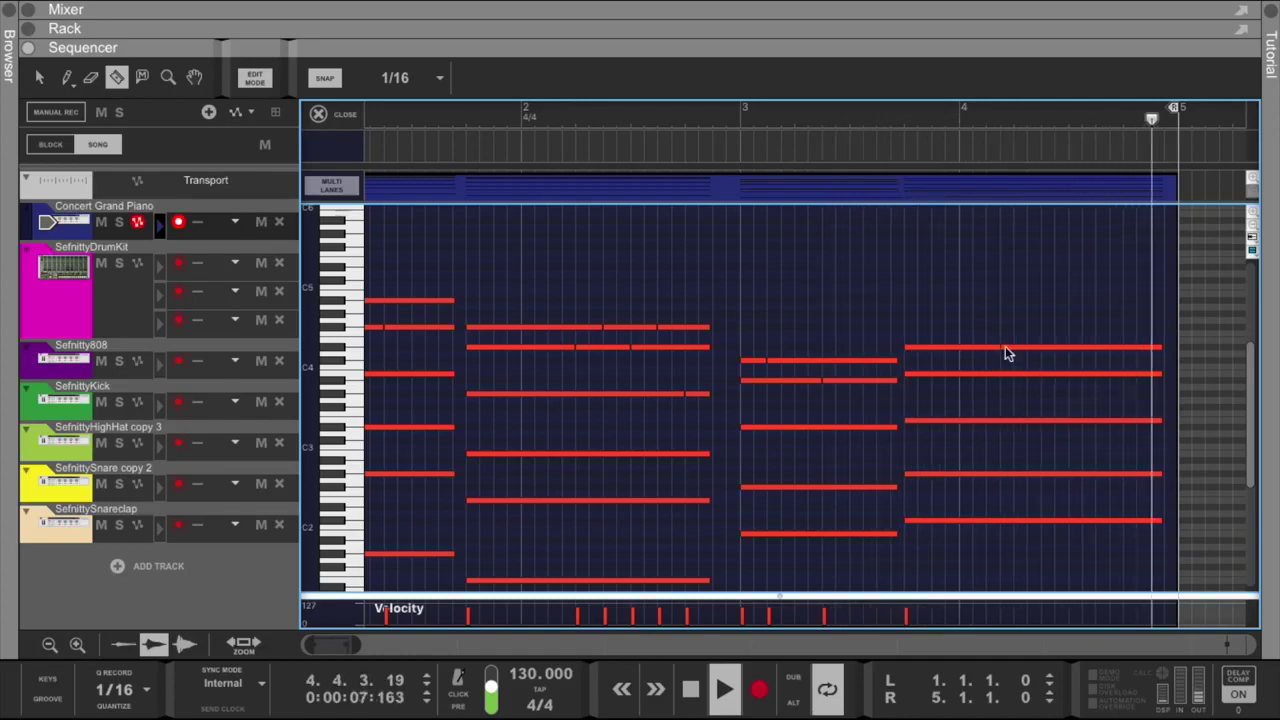
# Slice the fourth chord in eighth-note steps from bar 4 beat 2, rising from its second-lowest to its highest note, then back to the second-highest.
pyautogui.click(1004, 347)
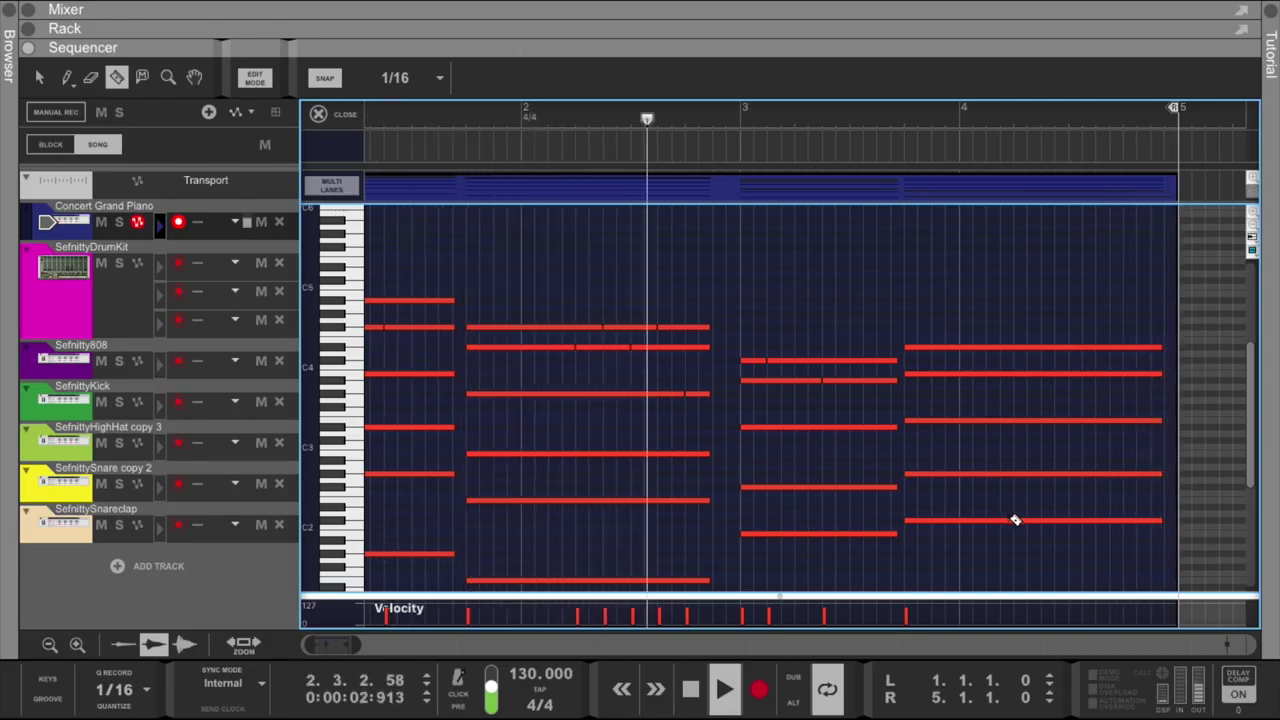
pyautogui.click(1049, 473)
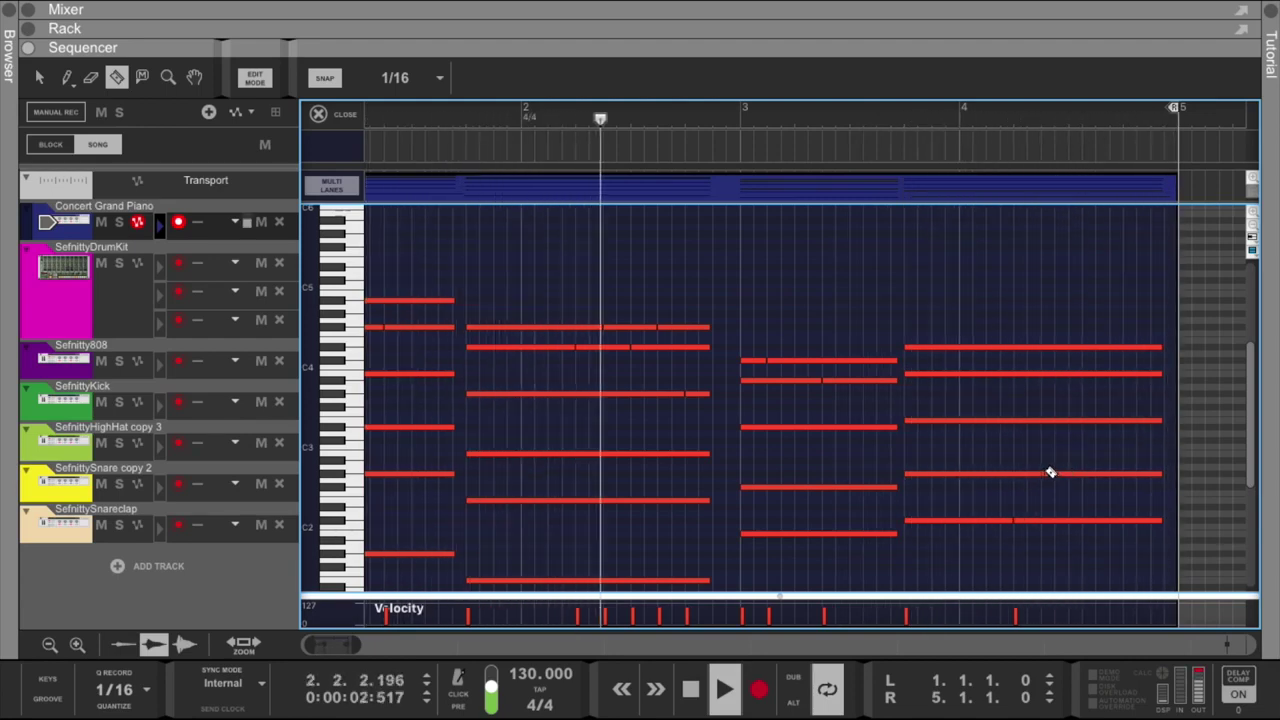
pyautogui.click(1079, 420)
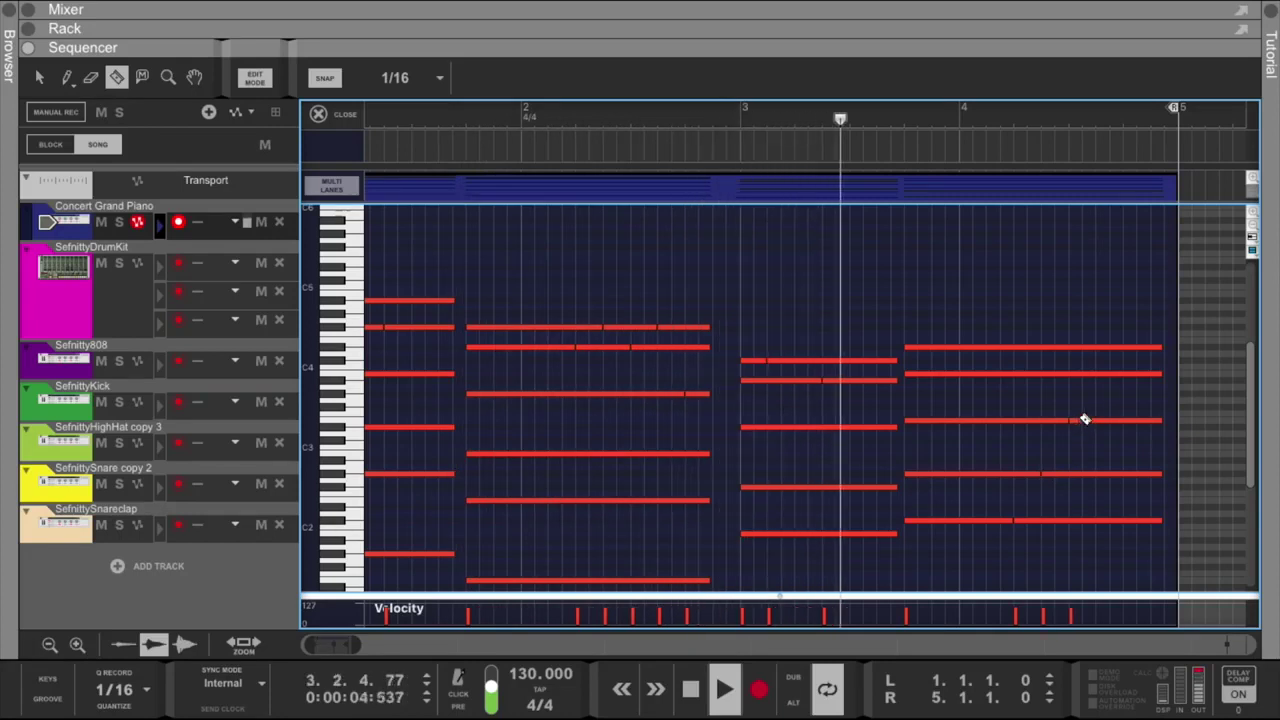
pyautogui.click(1125, 347)
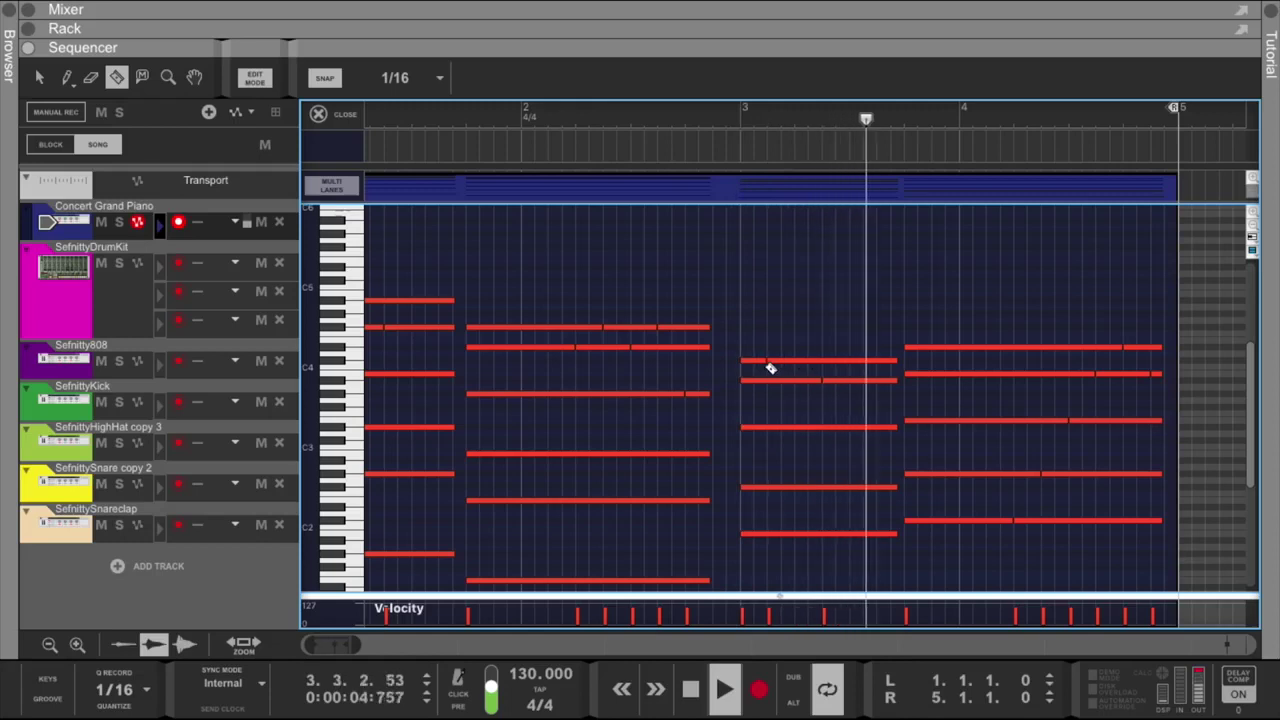
# Select the second chord's ending notes and extend them all to the start of bar 3.
pyautogui.click(39, 77)
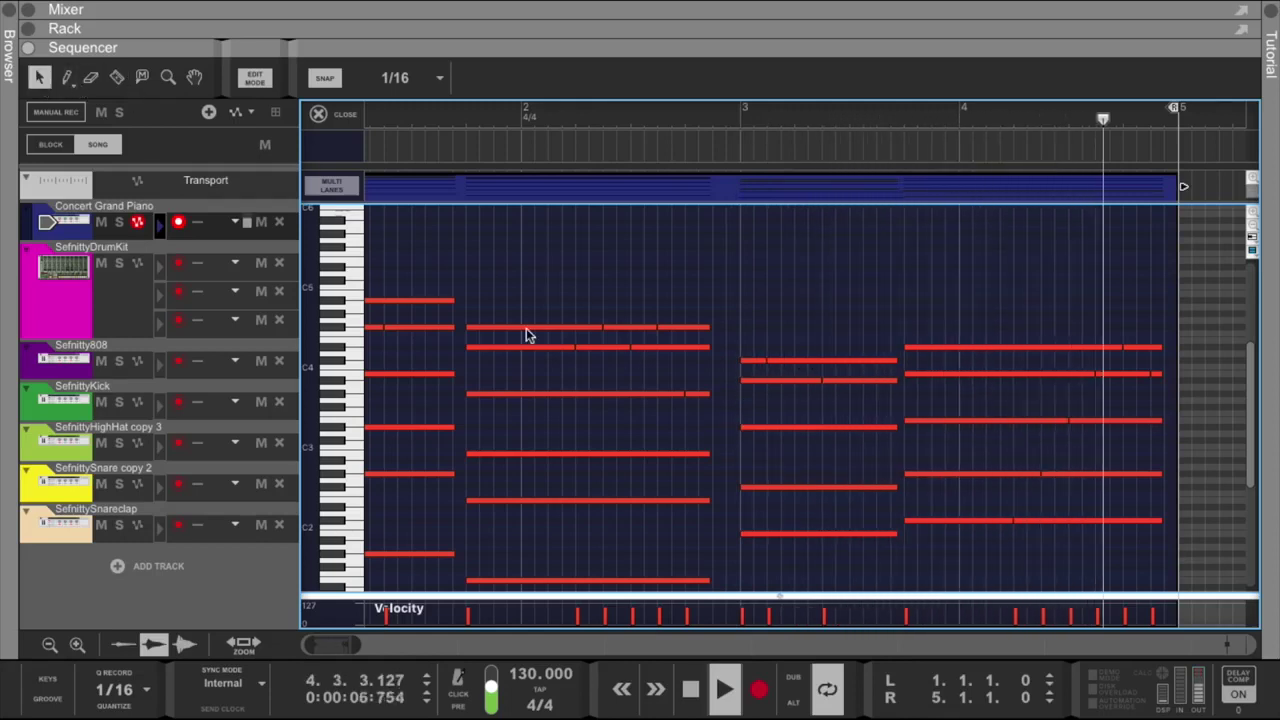
pyautogui.click(708, 454)
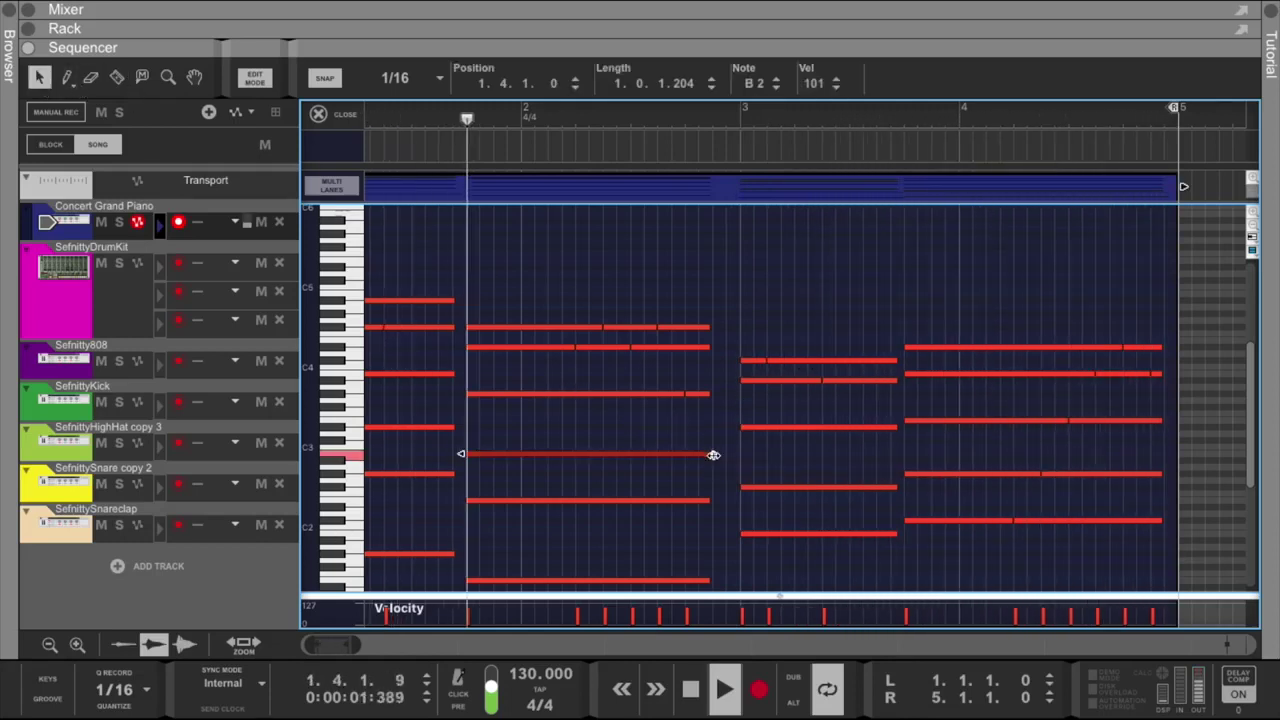
pyautogui.moveTo(703, 318); pyautogui.dragTo(741, 488)
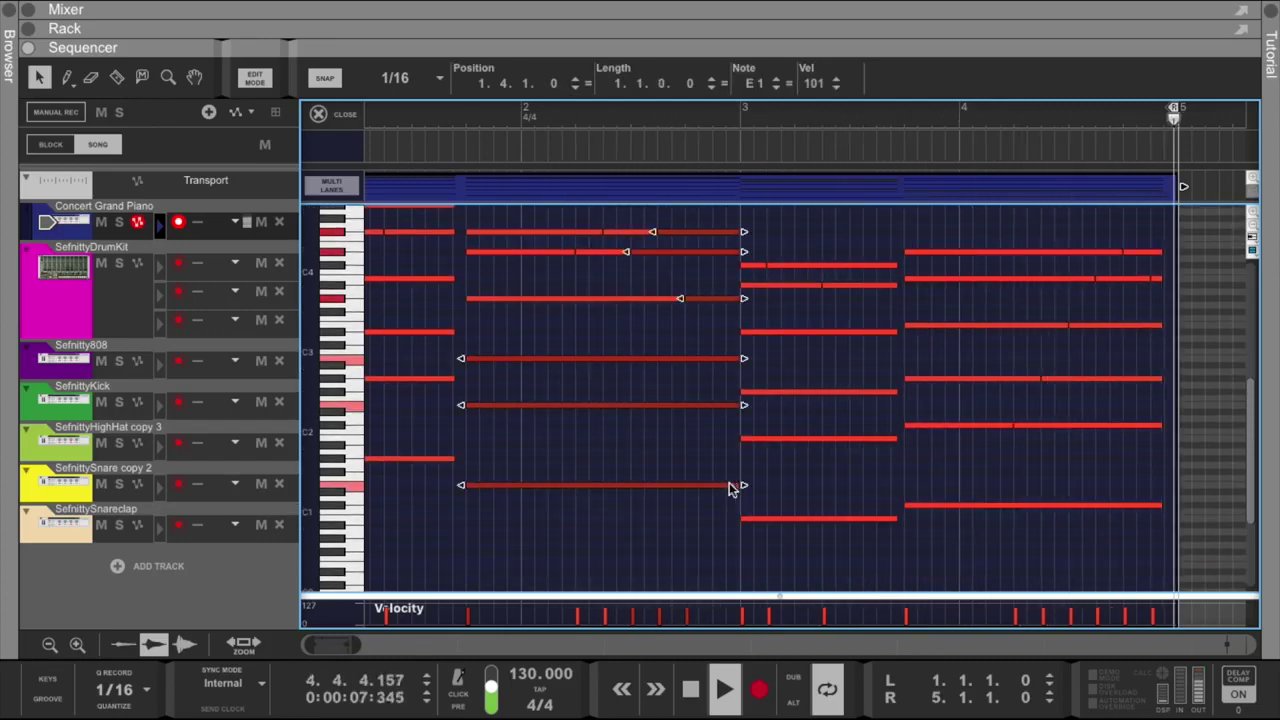
# Cut the second chord's B2 note an eighth note before bar 3 and review the sliced progression in playback.
pyautogui.click(117, 77)
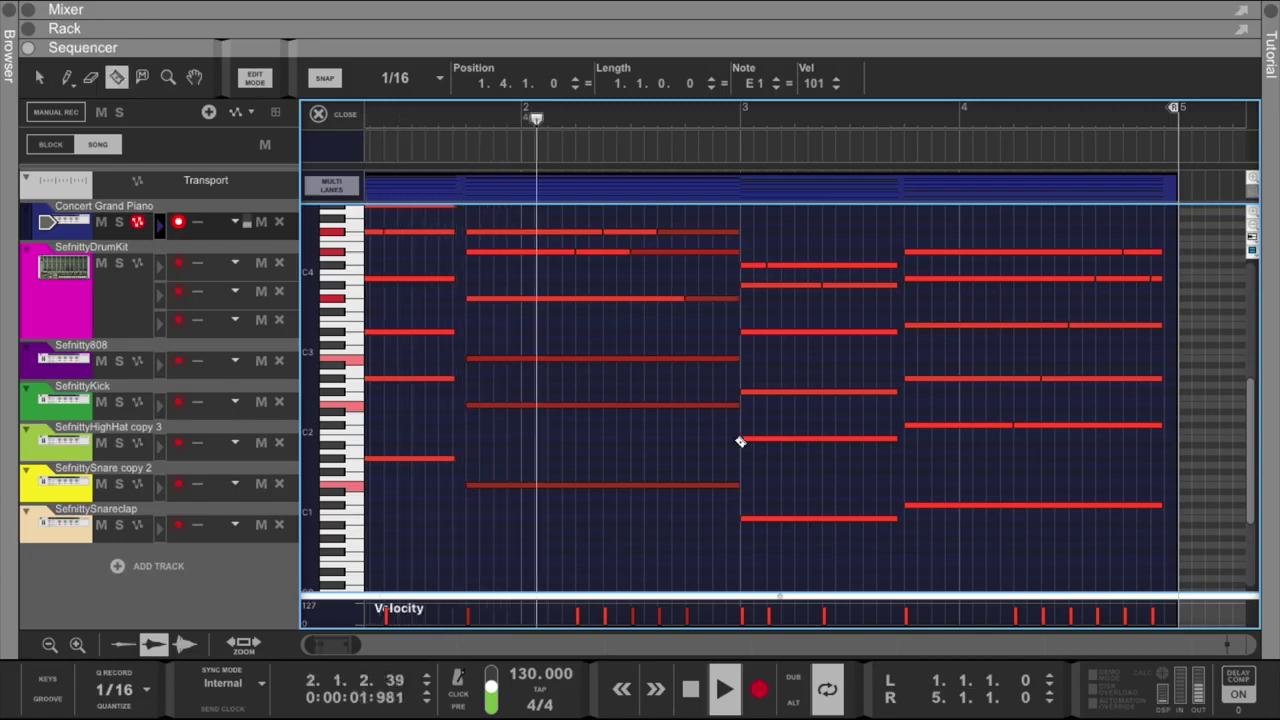
pyautogui.click(720, 358)
pyautogui.press('space')
pyautogui.press('space')
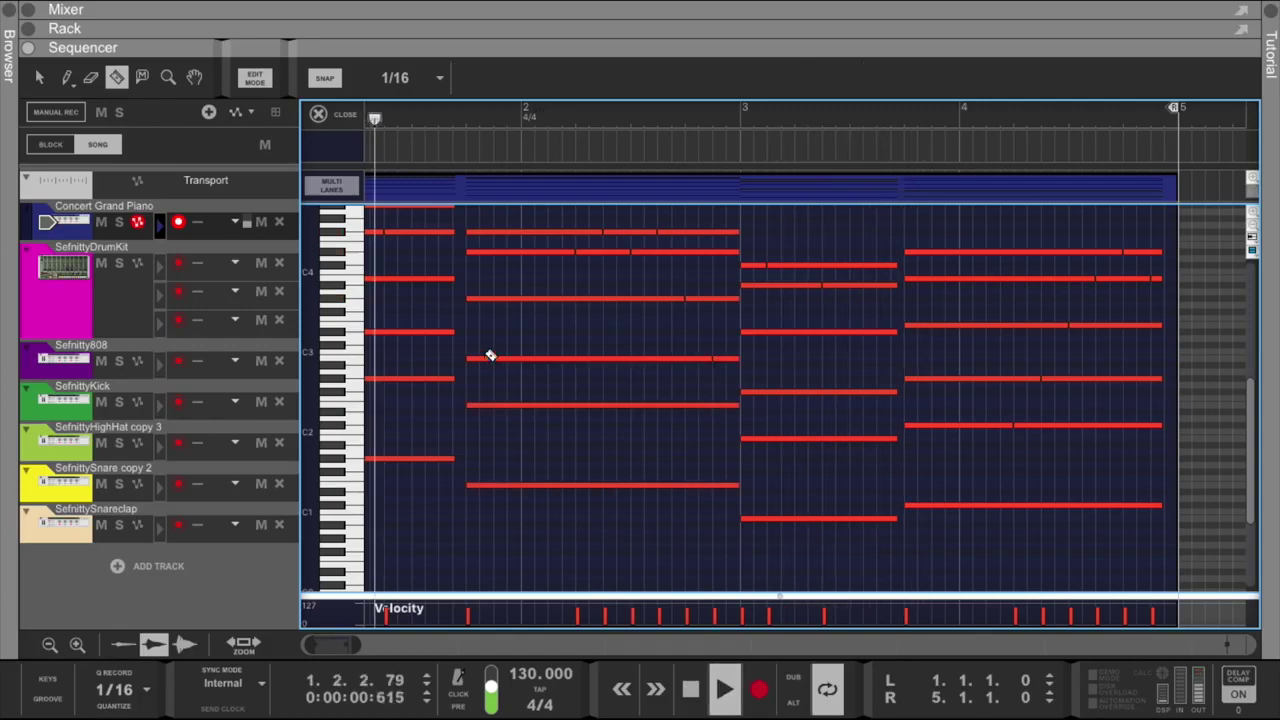
pyautogui.scroll(2, 497, 354)
pyautogui.hscroll(-2, 494, 351)
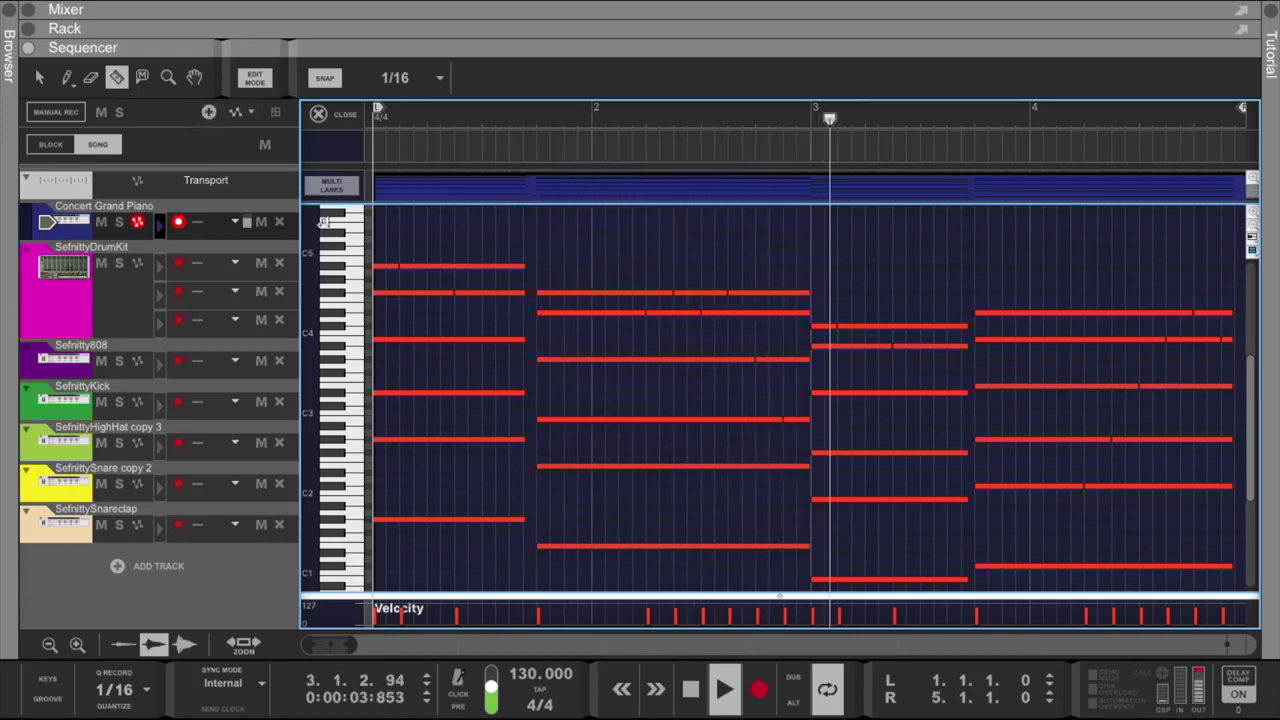
pyautogui.hscroll(2, 680, 314)
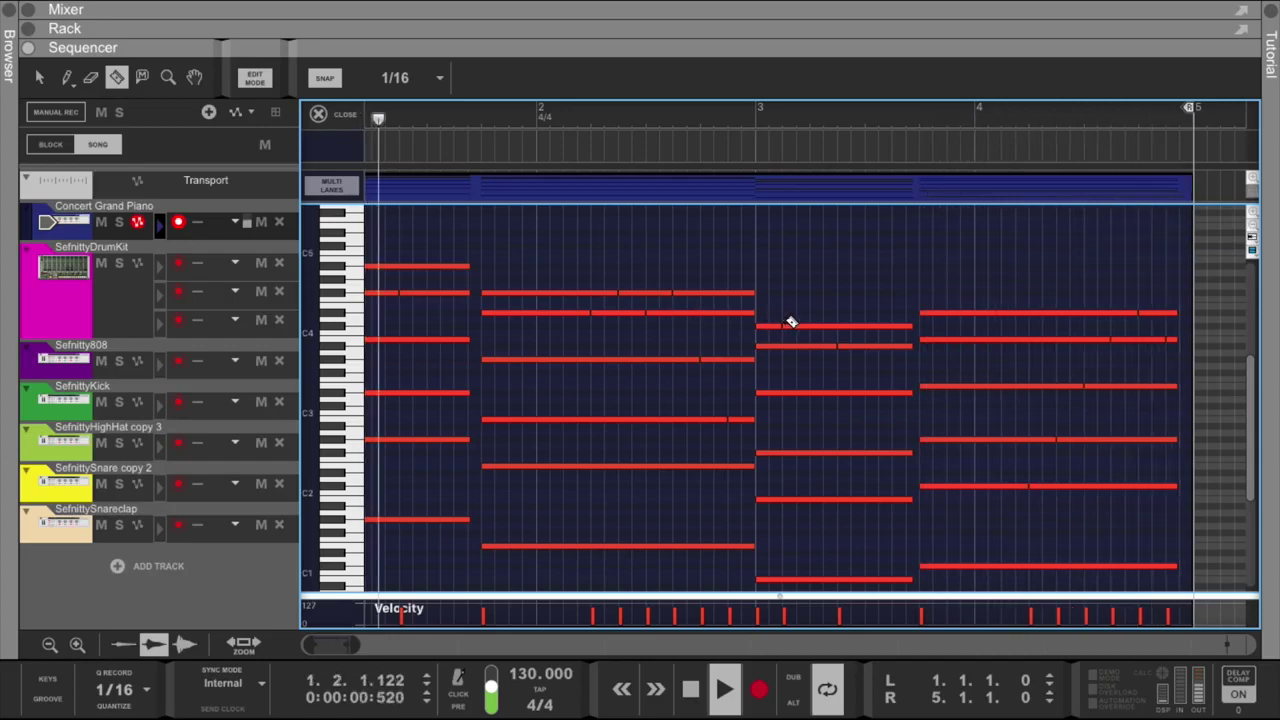
pyautogui.scroll(-2, 790, 322)
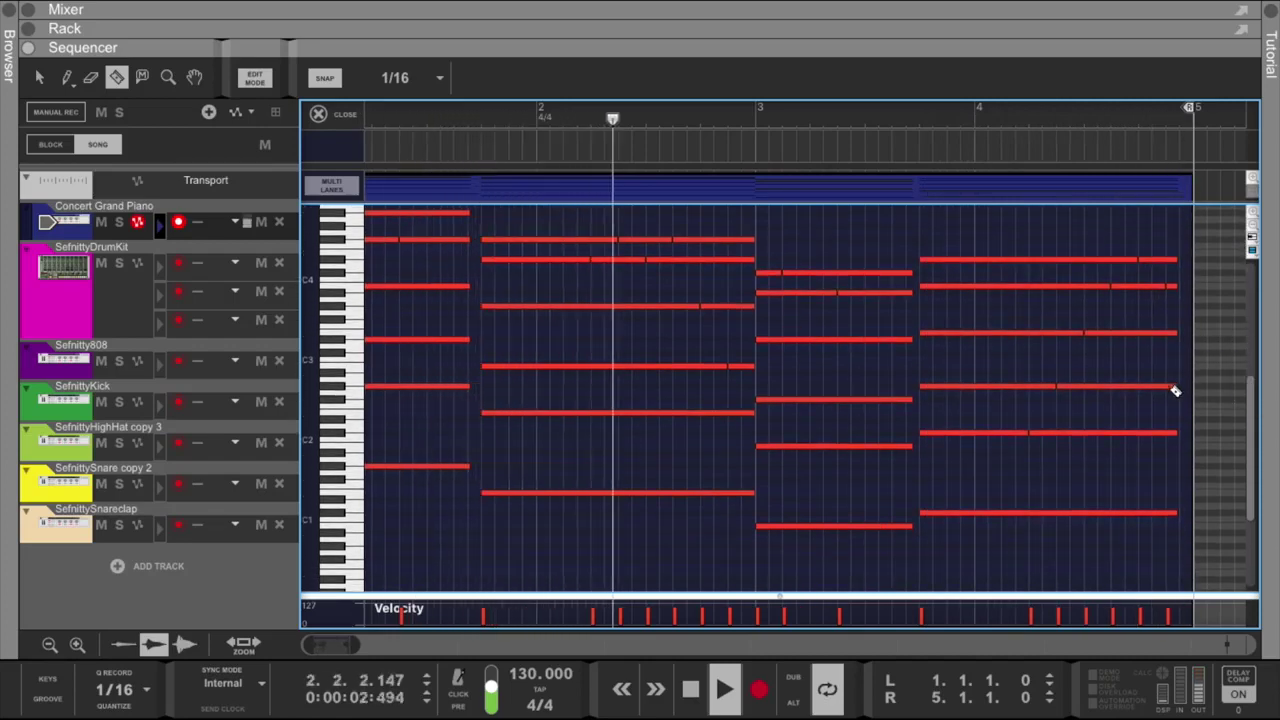
# Switch to the Selection tool, zoom in on the first chord and set the snap value to 1/64.
pyautogui.press('q')
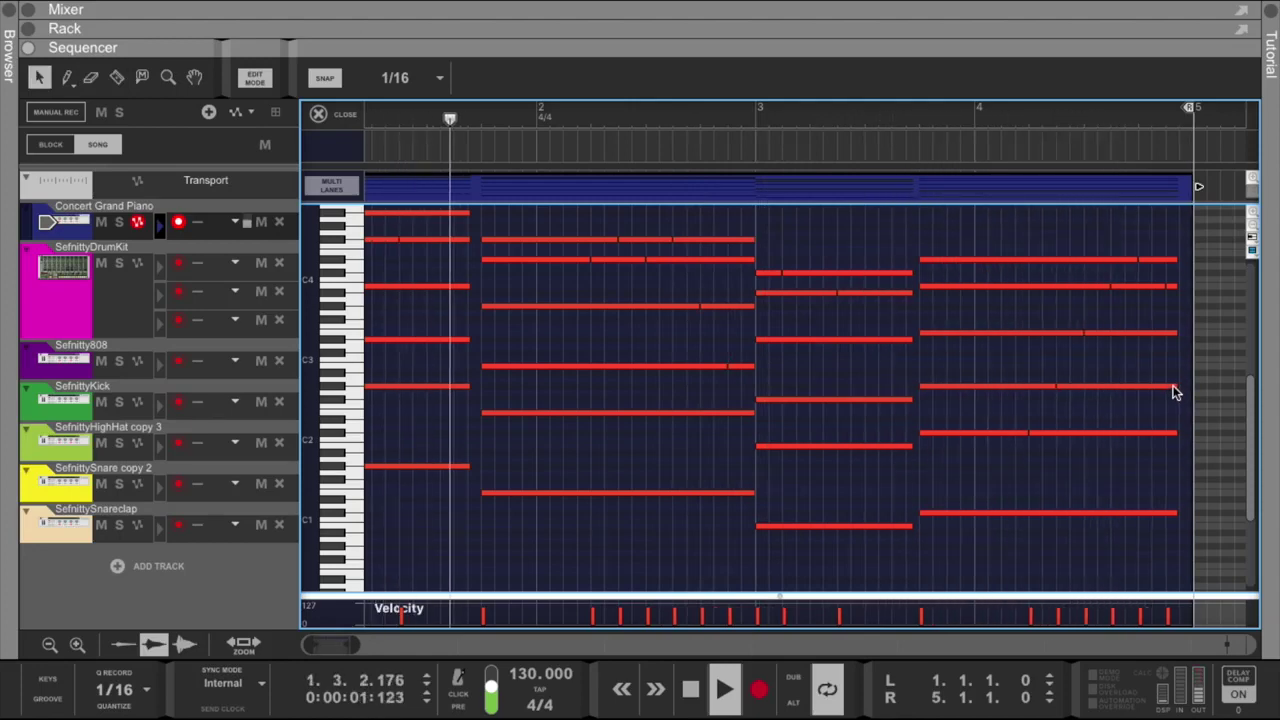
pyautogui.hscroll(-2, 826, 314)
pyautogui.scroll(2, 825, 314)
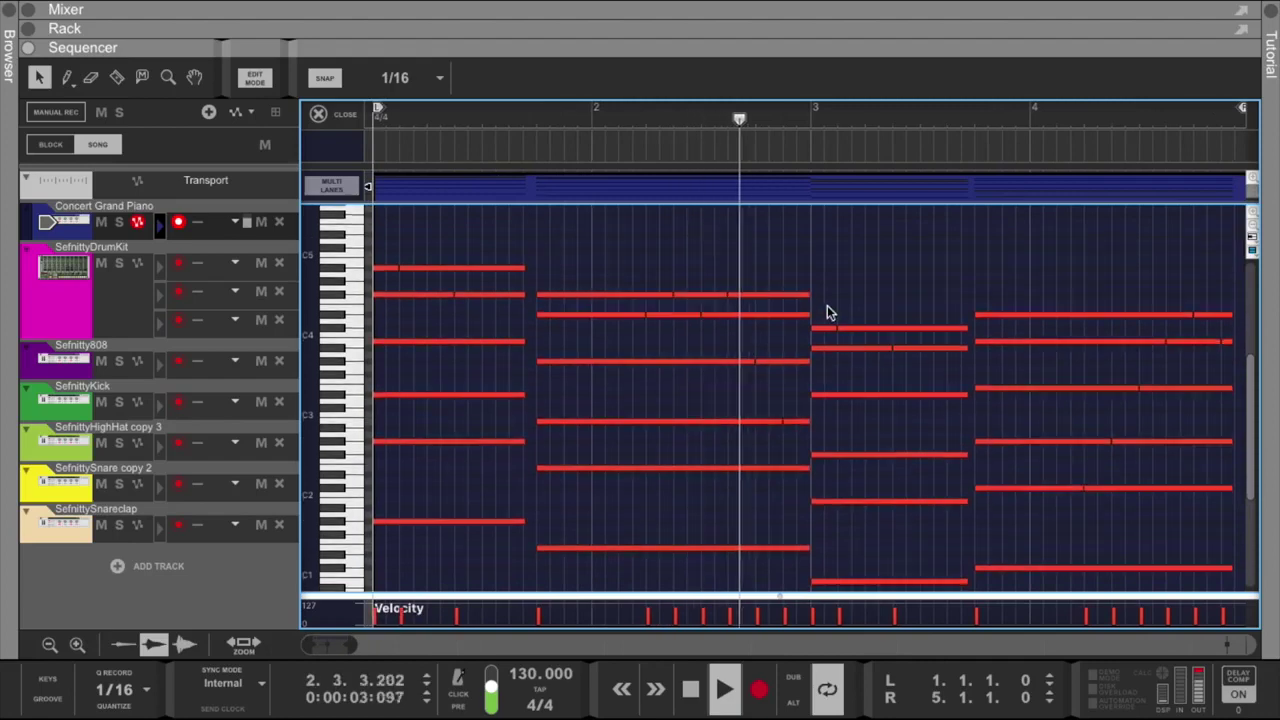
pyautogui.scroll(-2, 807, 305)
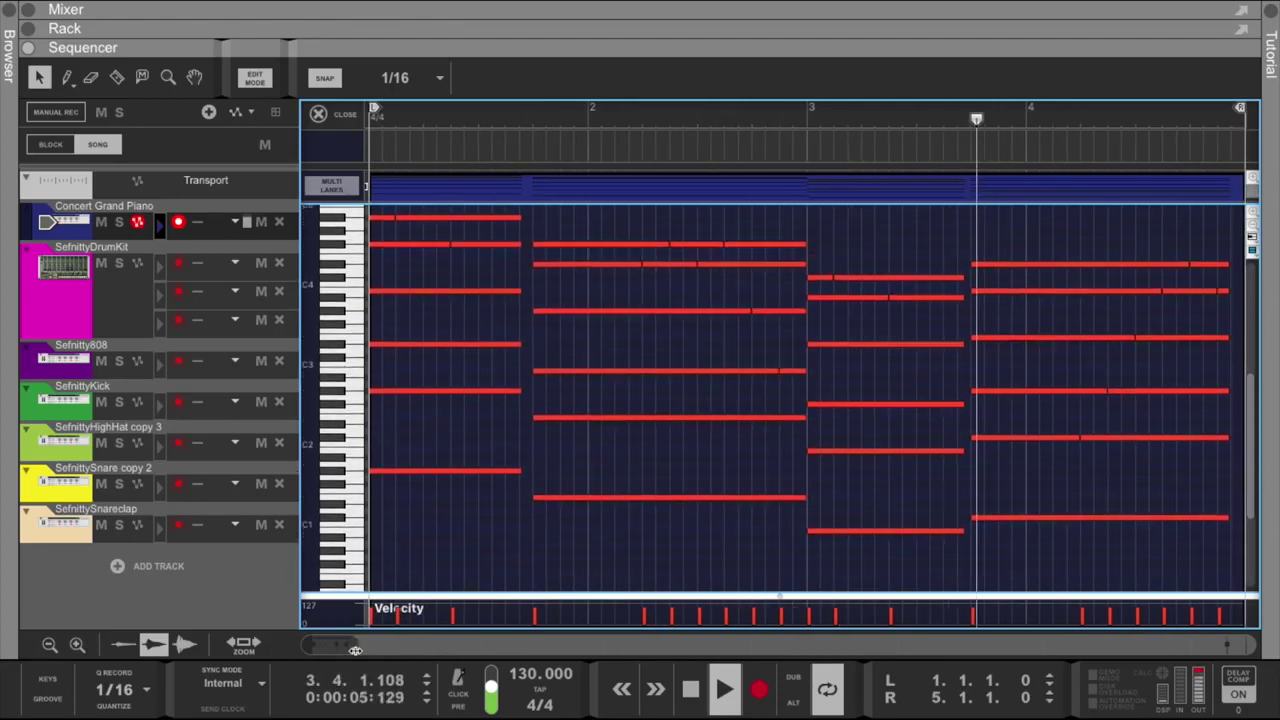
pyautogui.moveTo(334, 644); pyautogui.dragTo(335, 650)
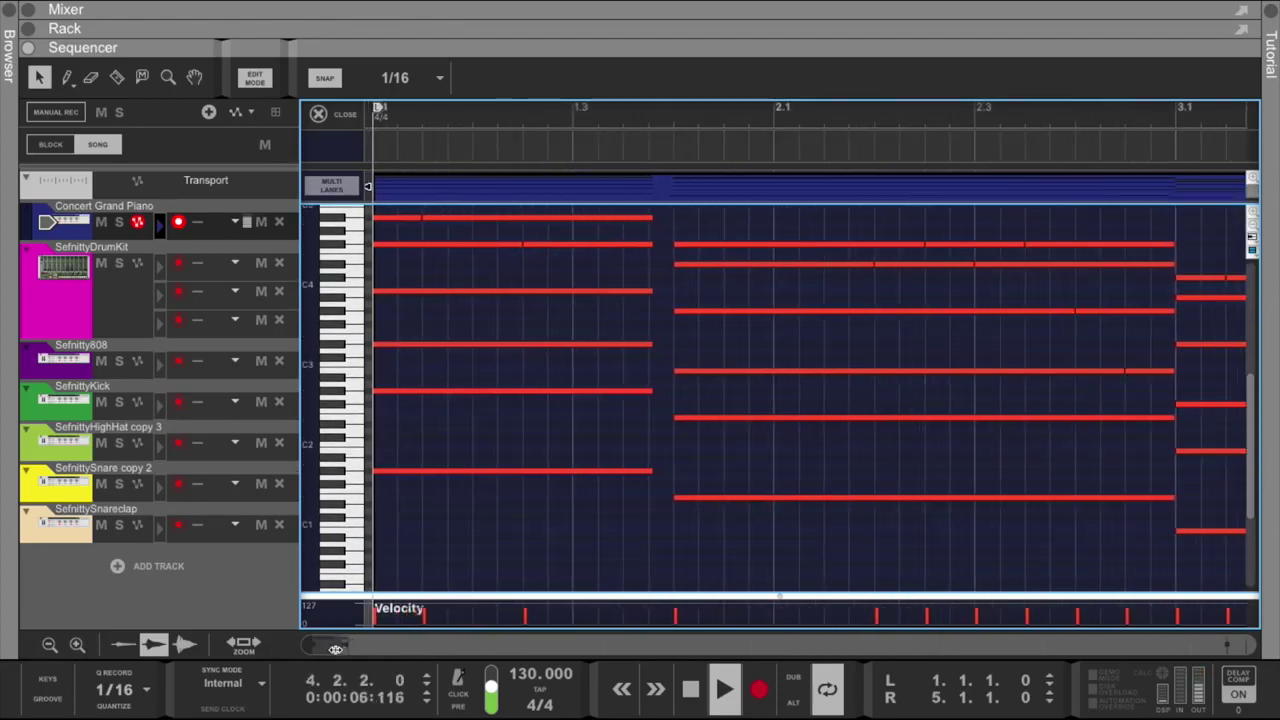
pyautogui.click(381, 391)
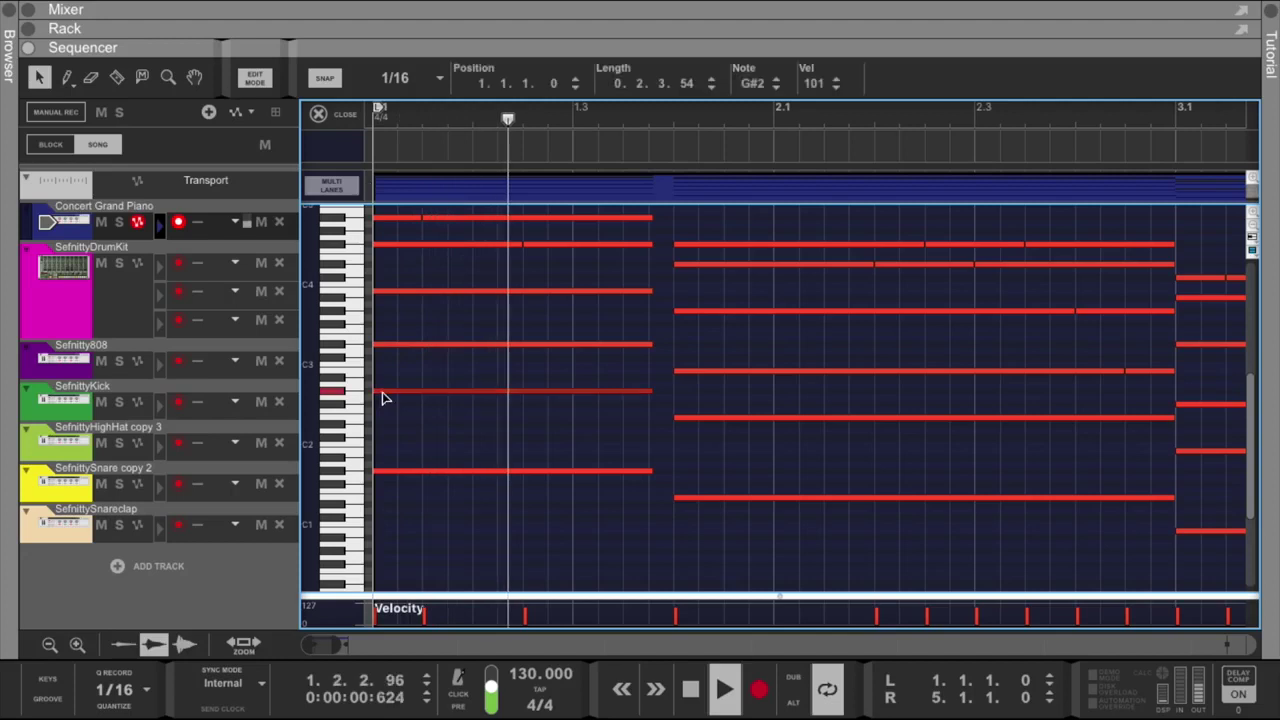
pyautogui.click(409, 82)
pyautogui.click(380, 248)
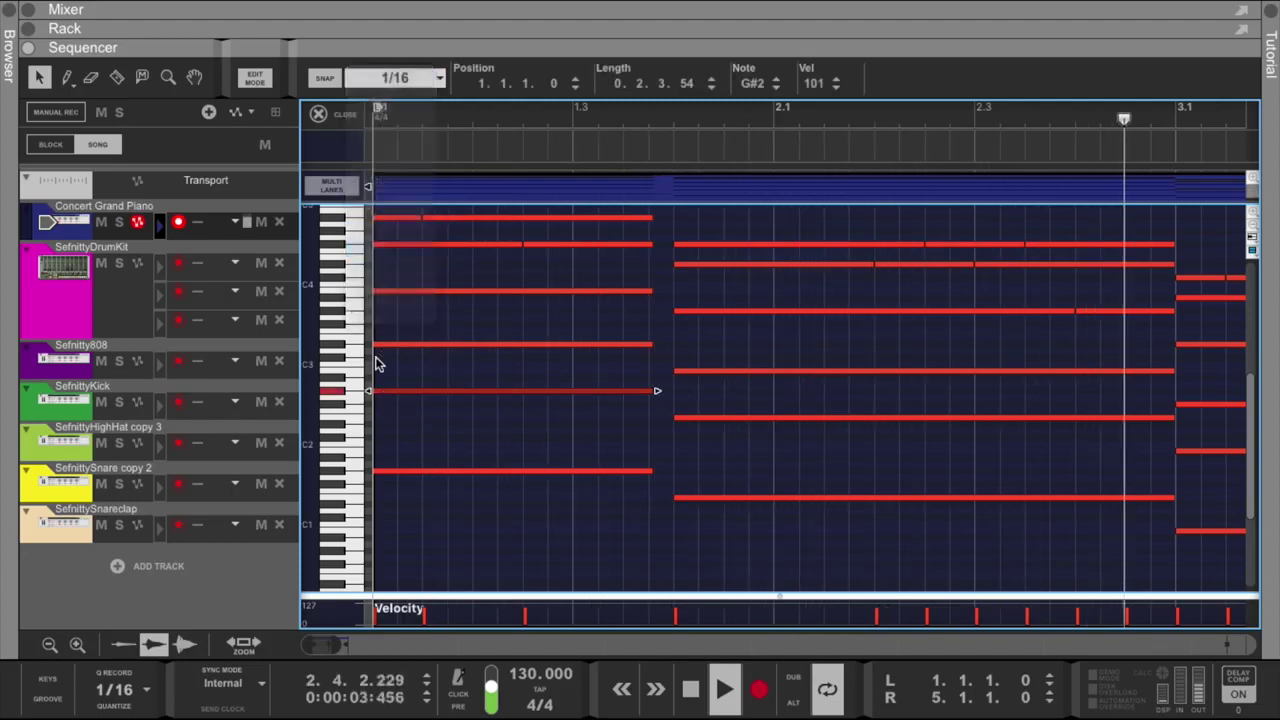
# Shift the first chord's G#2 and D#3 notes one 1/64 later and audition the loop from the start.
pyautogui.moveTo(382, 388); pyautogui.dragTo(389, 388)
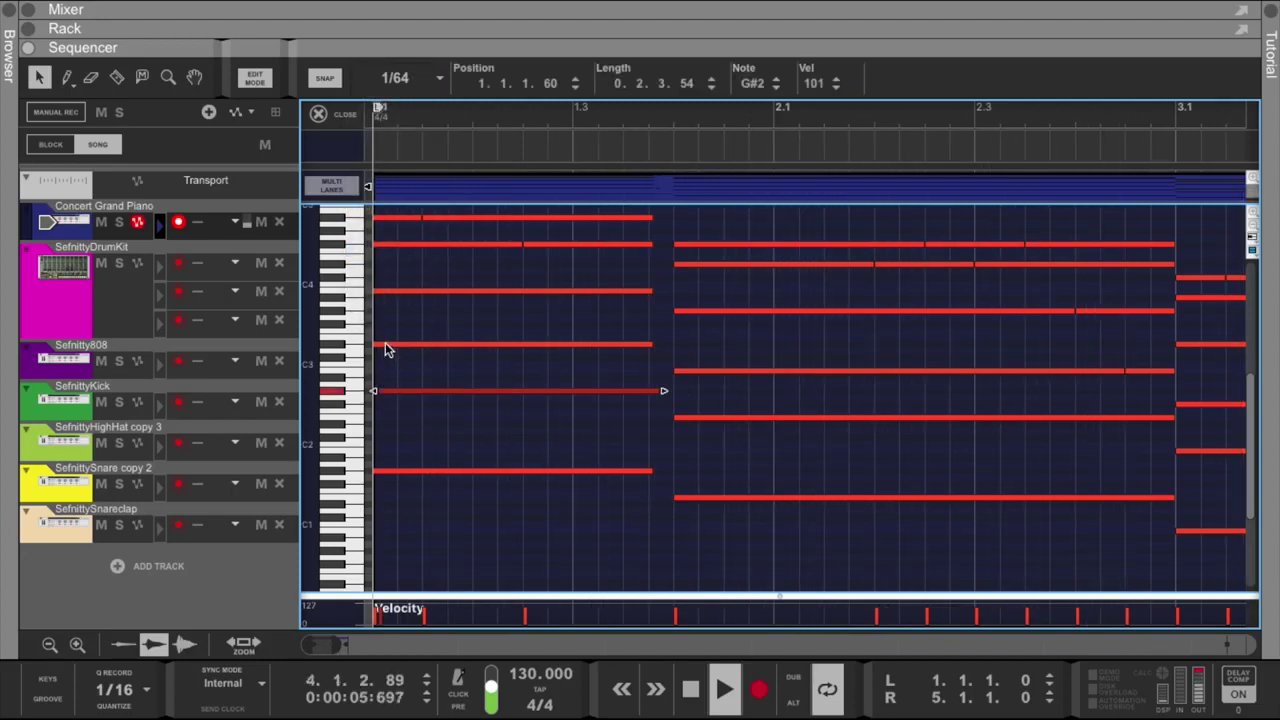
pyautogui.click(386, 344)
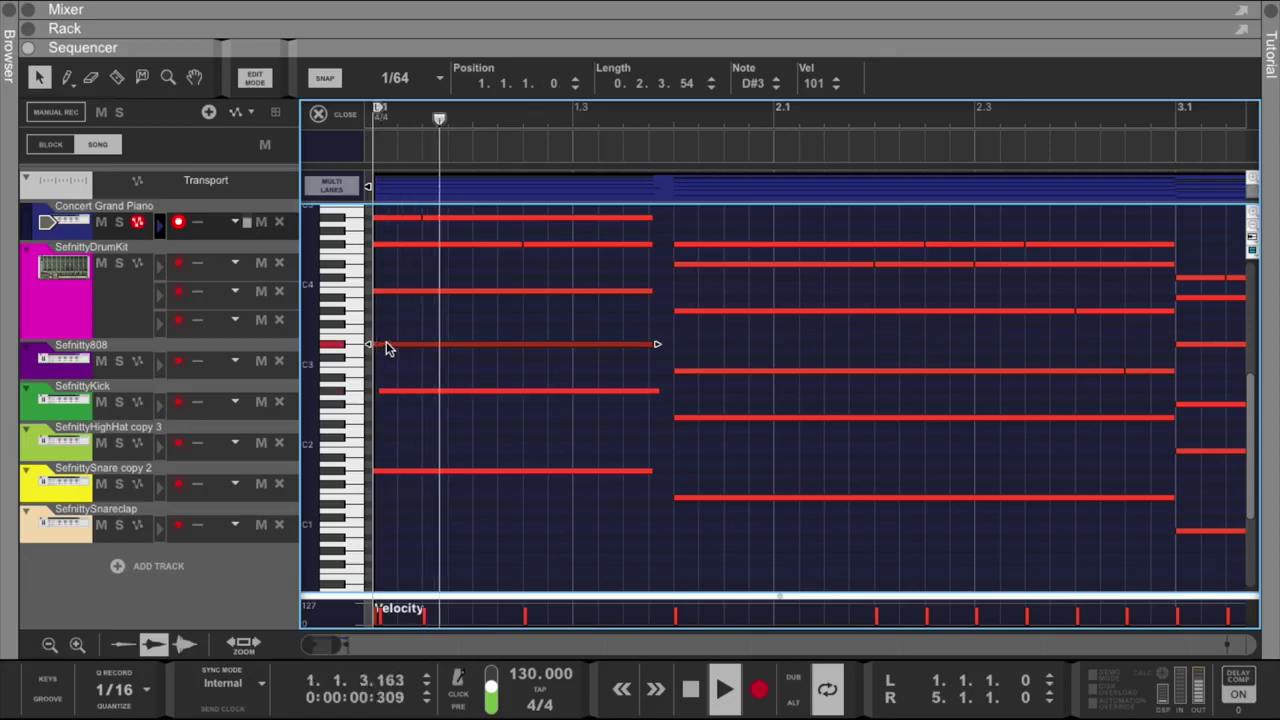
pyautogui.moveTo(386, 346); pyautogui.dragTo(391, 346)
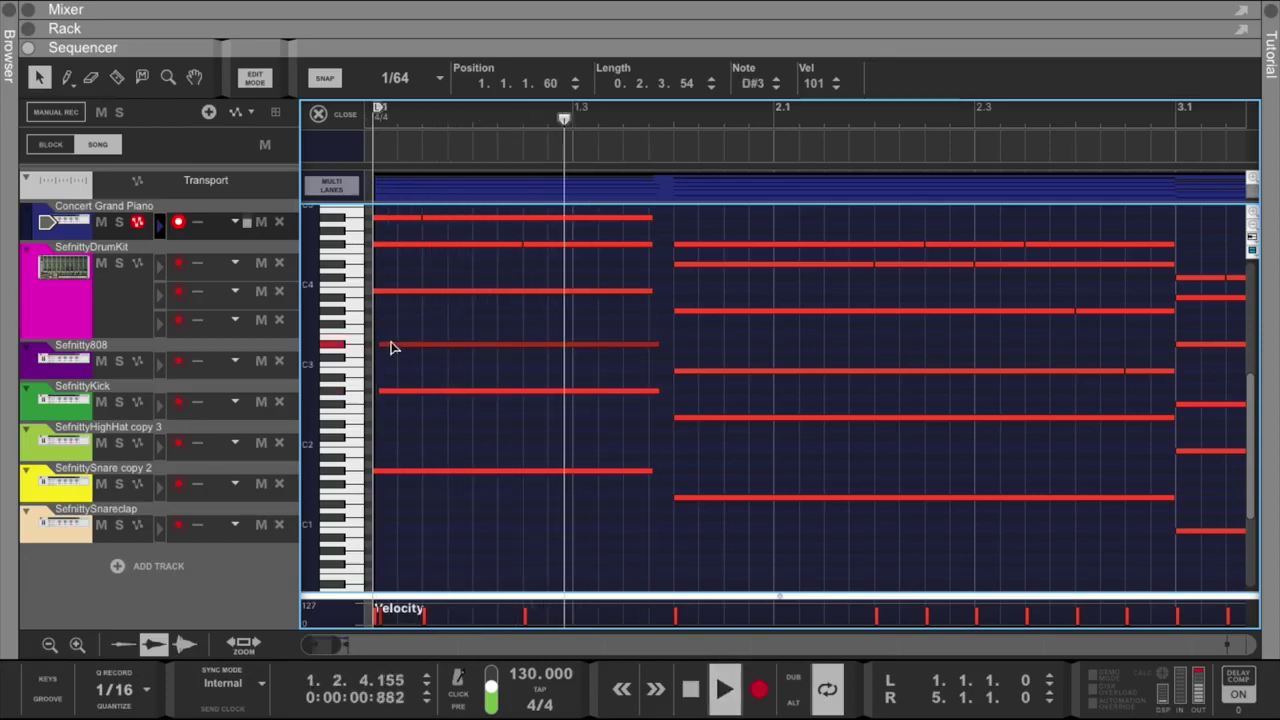
pyautogui.press('space')
pyautogui.press('space')
pyautogui.press('space')
pyautogui.press('space')
pyautogui.press('space')
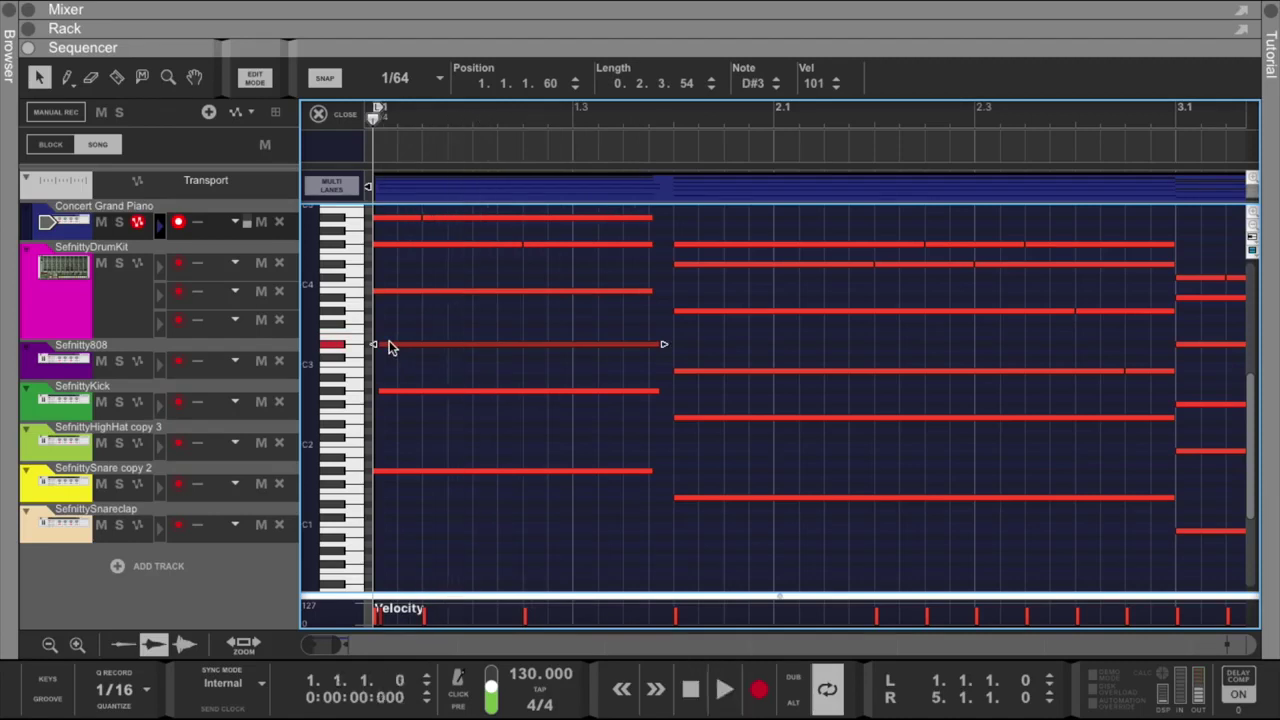
pyautogui.press('space')
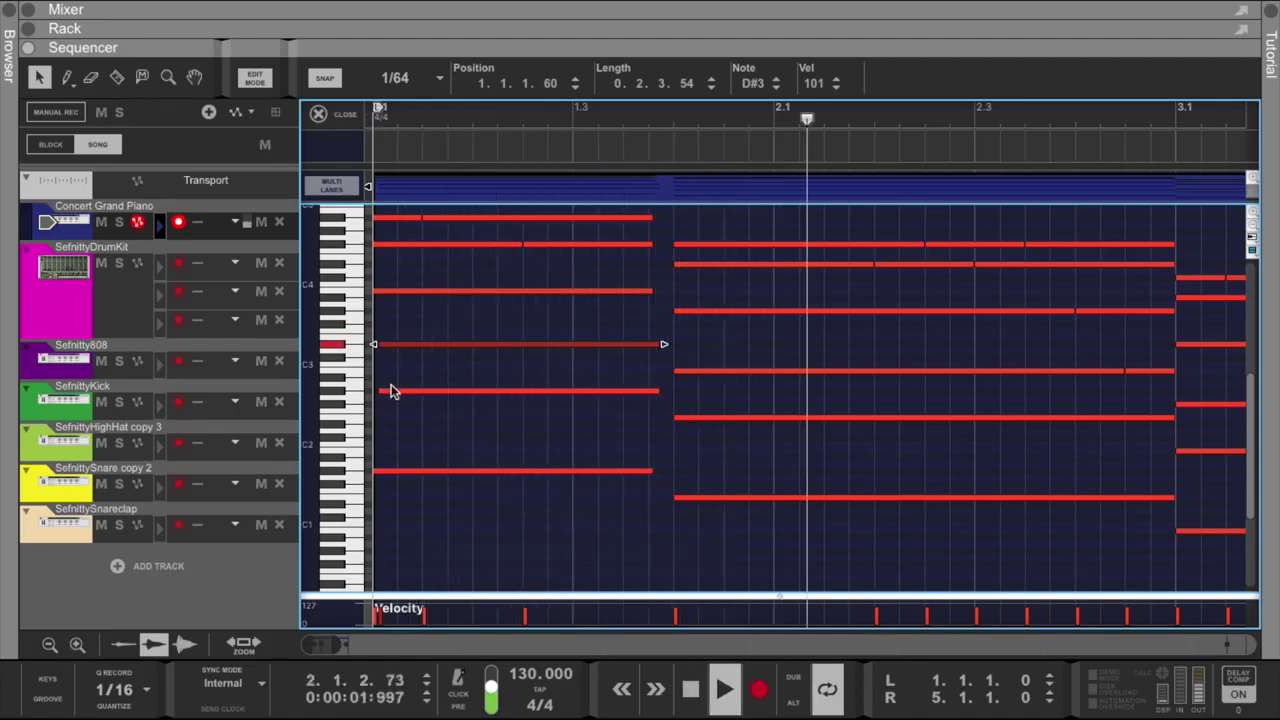
# Move the first chord's G#2 note back to the start of bar 1 and delay its opening F#4 segment by 1/64 instead.
pyautogui.moveTo(388, 390); pyautogui.dragTo(376, 396)
pyautogui.press('space')
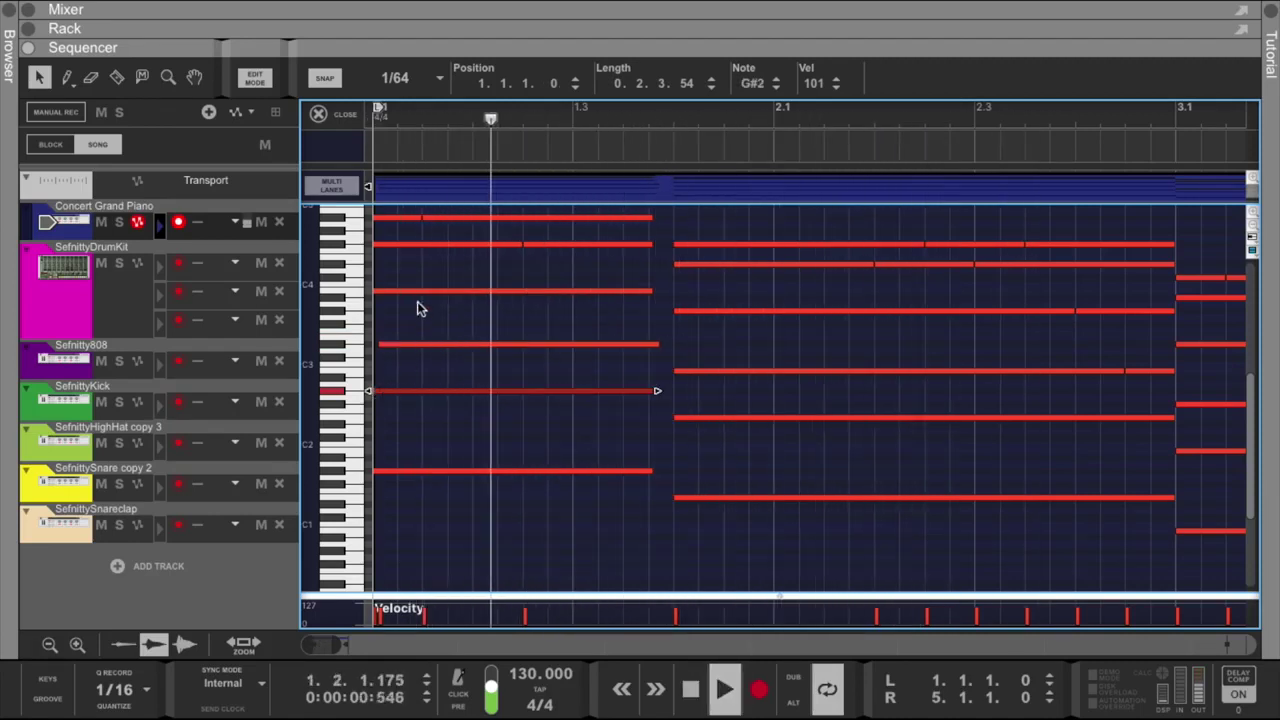
pyautogui.click(389, 246)
pyautogui.press('space')
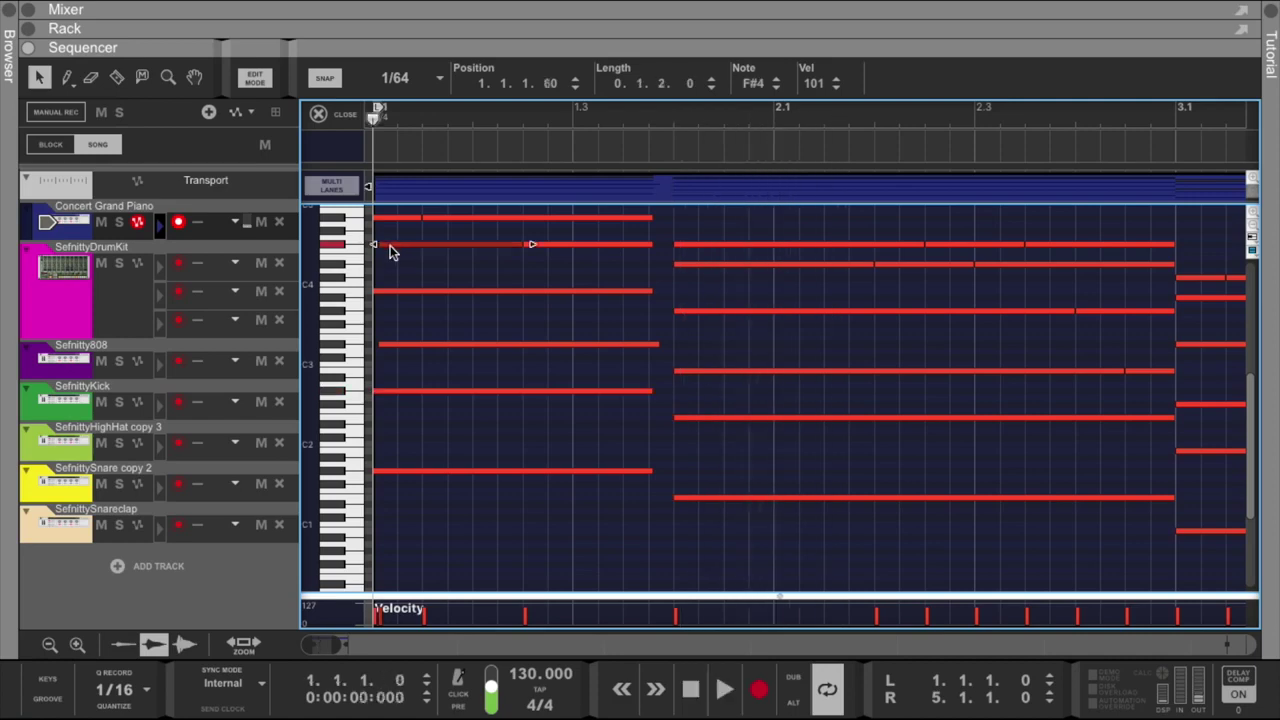
pyautogui.press('space')
pyautogui.press('space')
pyautogui.press('space')
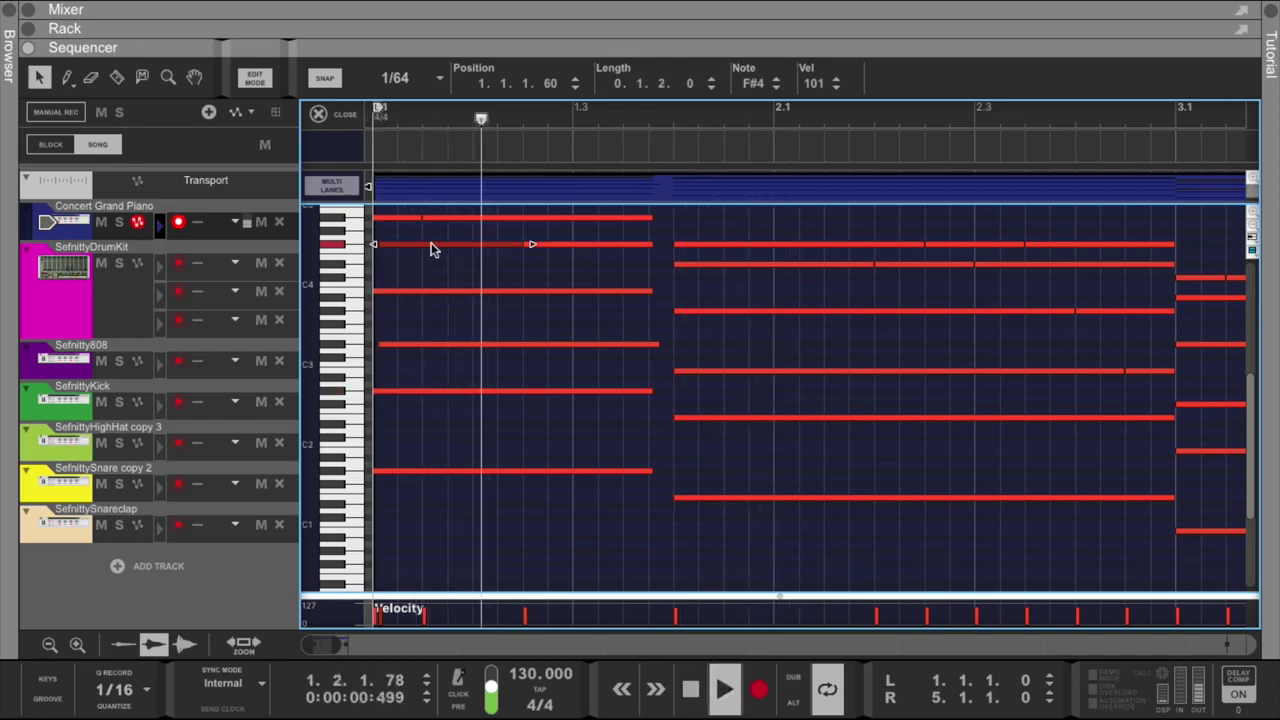
# Shift the opening segments of the second chord's G#3 and D#4 notes one 1/64 later and replay the loop.
pyautogui.click(695, 312)
pyautogui.press('space')
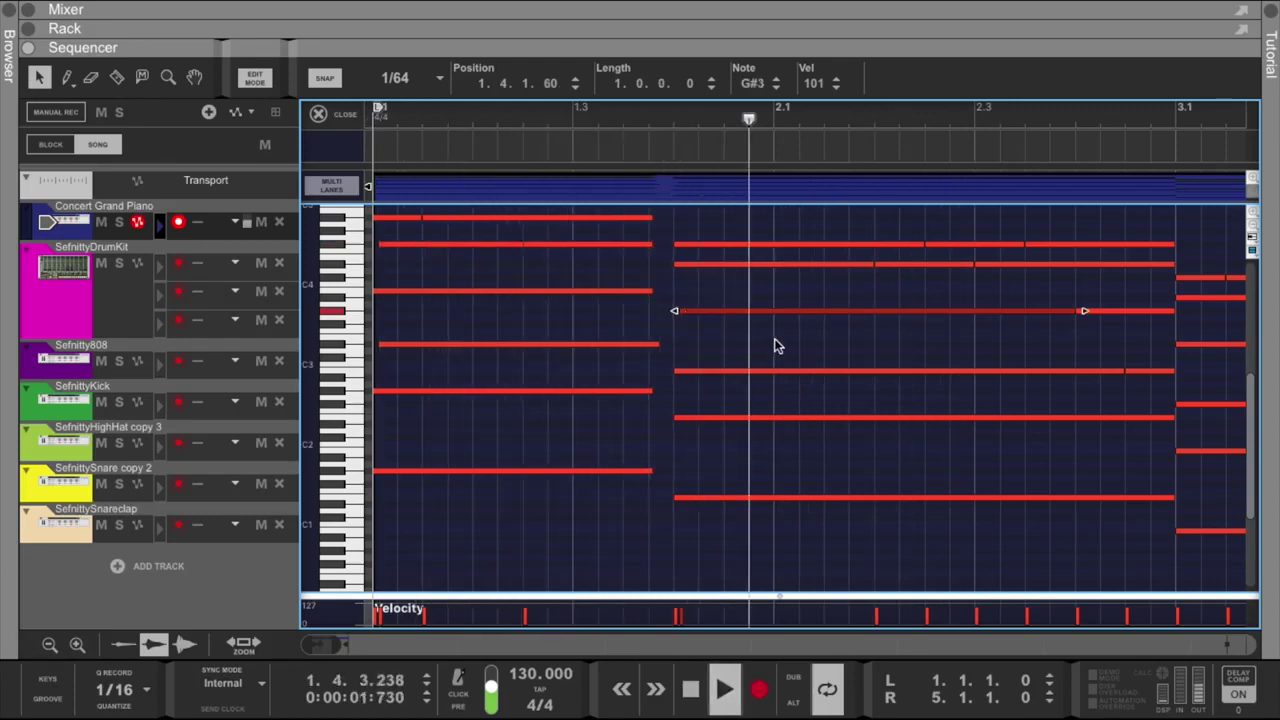
pyautogui.click(700, 265)
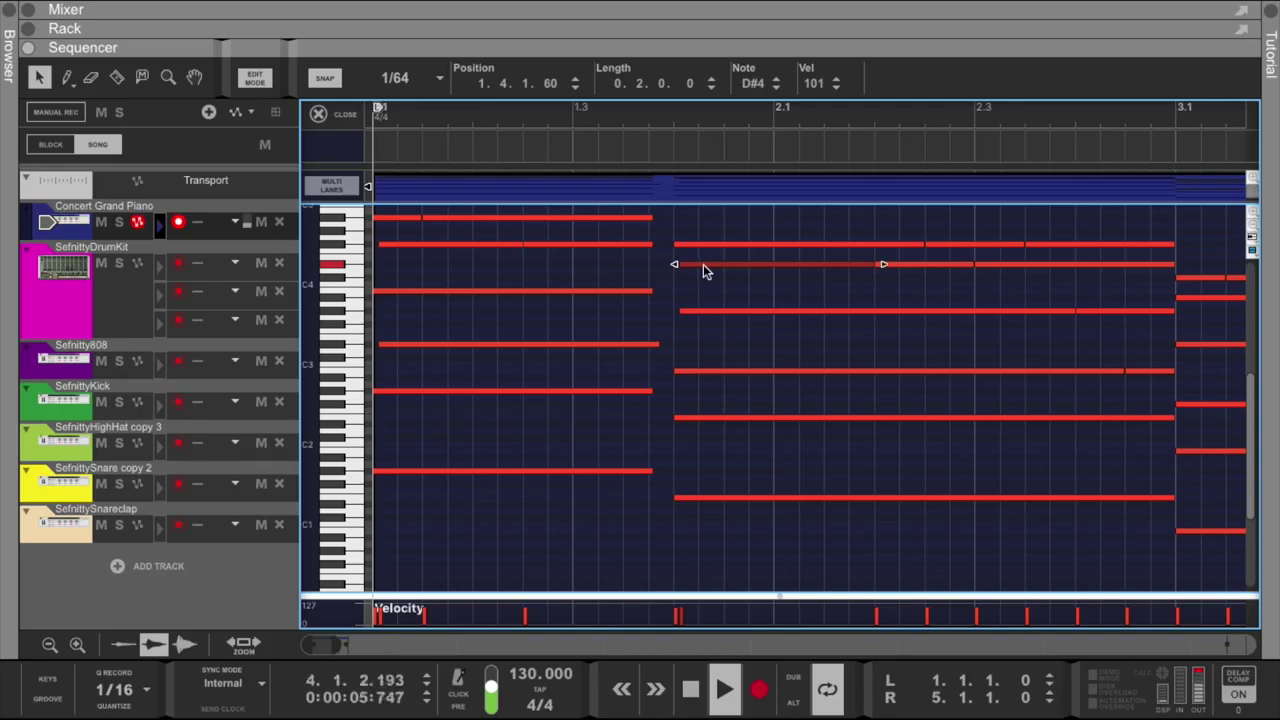
pyautogui.press('space')
pyautogui.press('space')
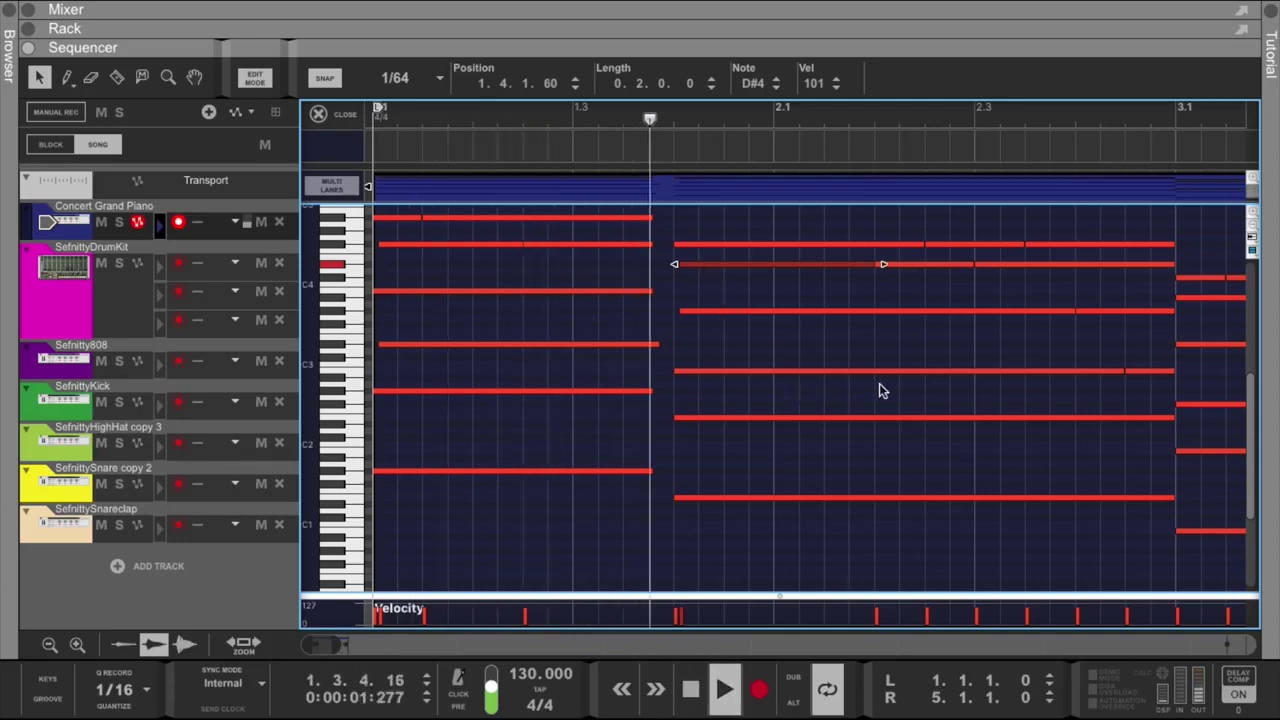
# Delay the third chord's opening A#3 segment by 1/64 and shorten it to a length of 0.1.1.180.
pyautogui.click(880, 341)
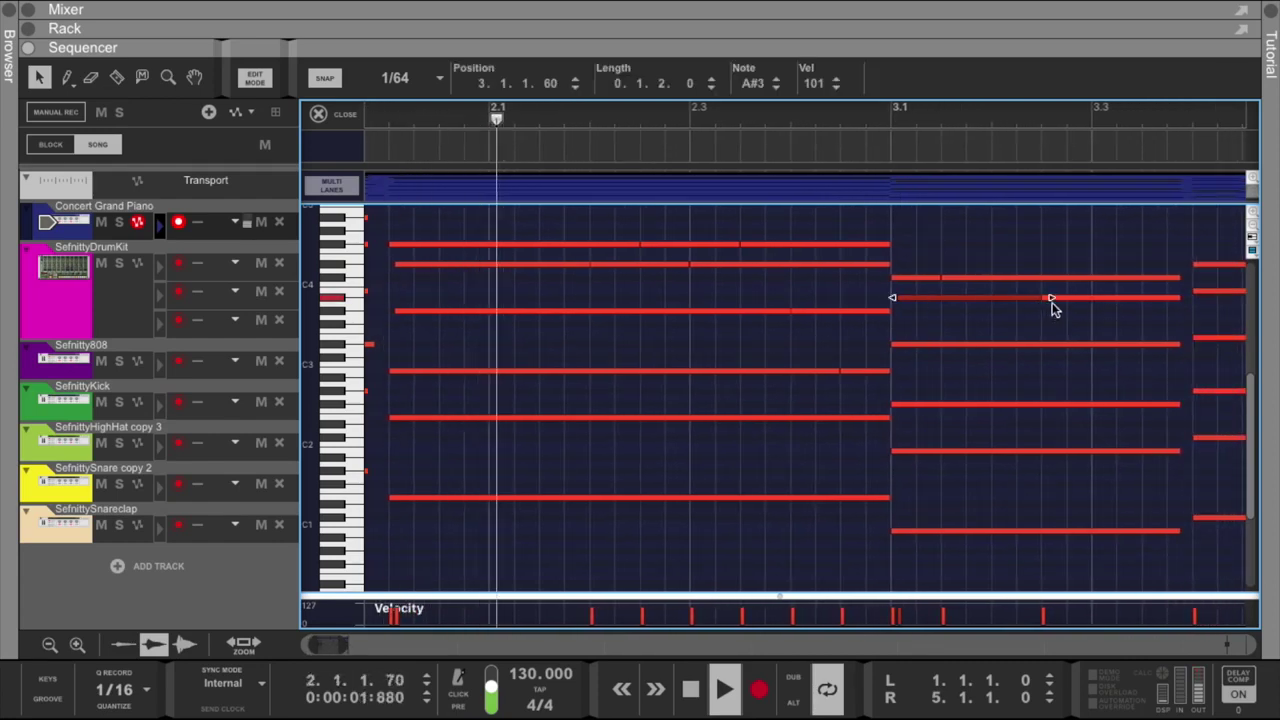
pyautogui.moveTo(1052, 300); pyautogui.dragTo(1044, 300)
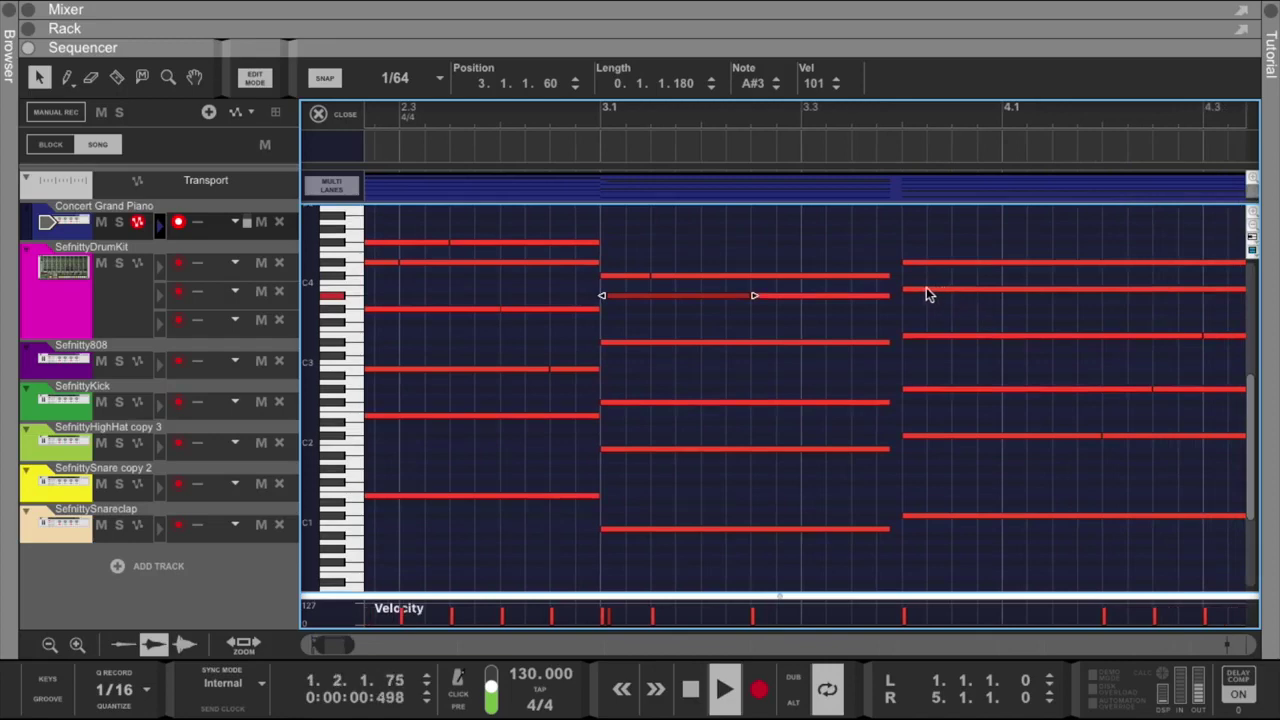
# Shift the fourth chord's B3 note to position 3.4.1.60 and its D#4 note to 3.4.1.120.
pyautogui.click(929, 290)
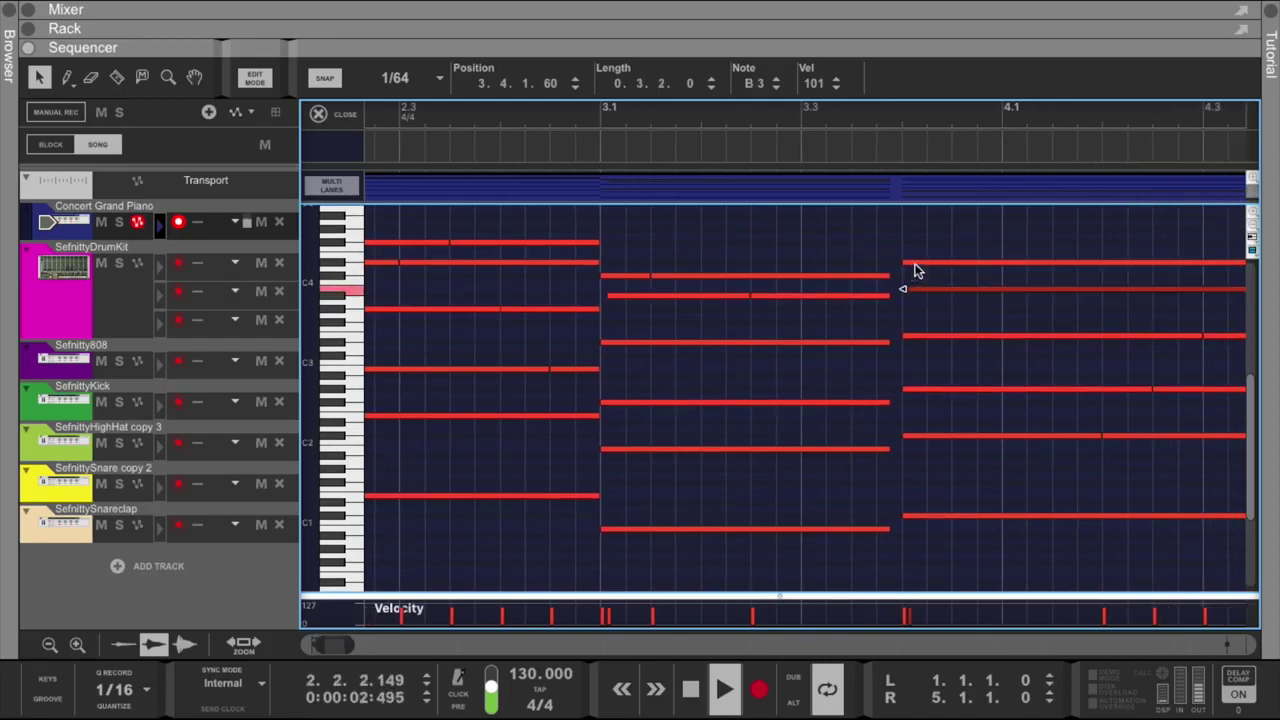
pyautogui.click(921, 264)
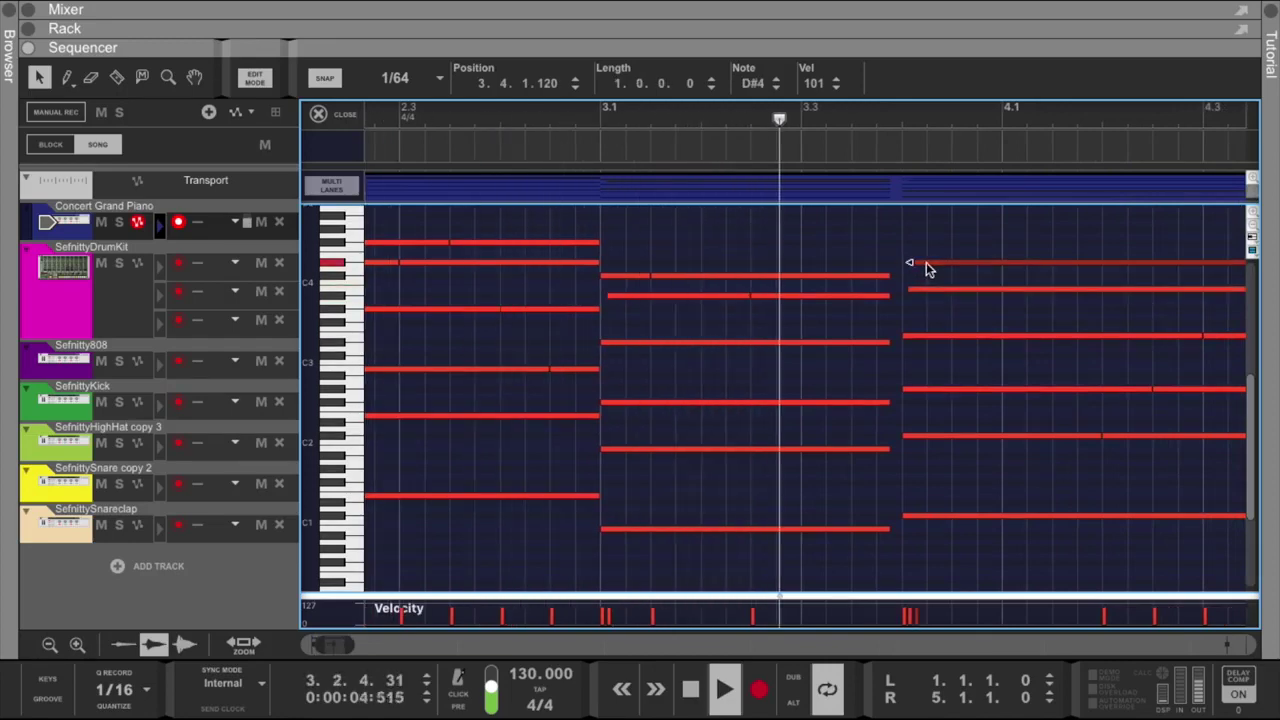
# Move the first chord's opening F#4 segment to 1.1.1.120 and the second chord's opening D#4 segment to 1.4.1.120.
pyautogui.hscroll(-6, 785, 265)
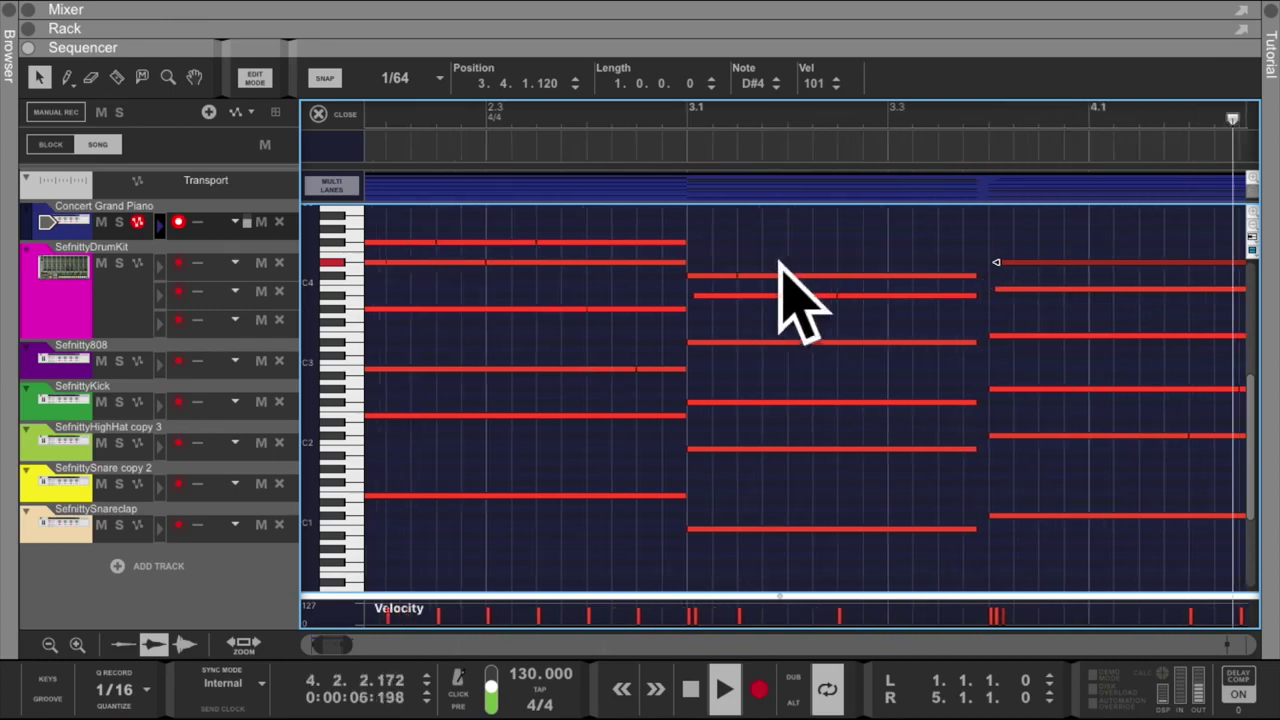
pyautogui.click(397, 242)
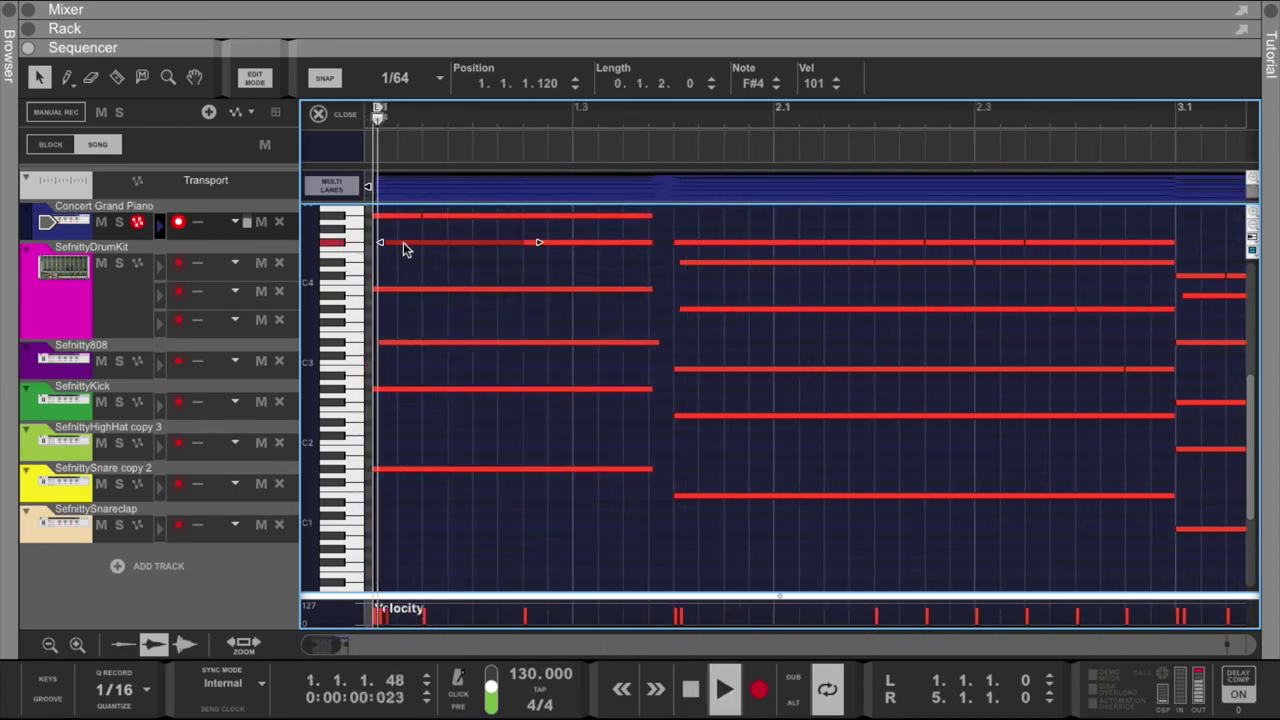
pyautogui.click(697, 263)
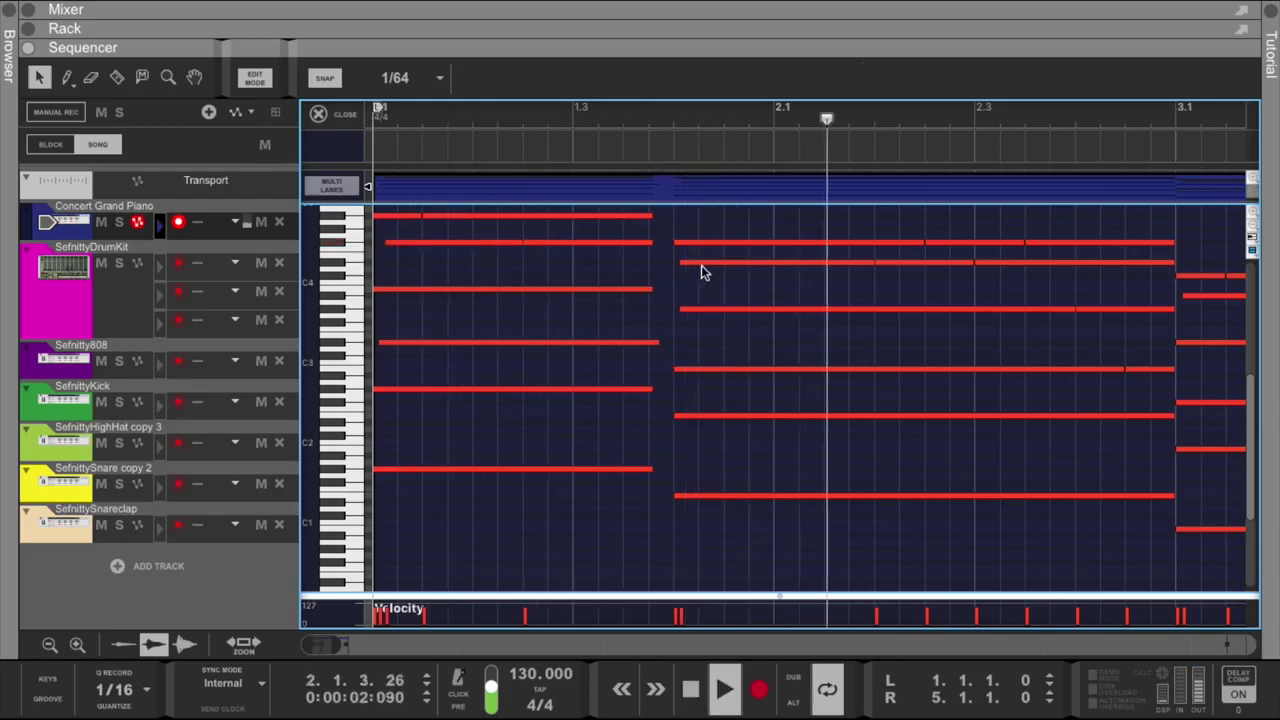
pyautogui.moveTo(702, 262); pyautogui.dragTo(707, 265)
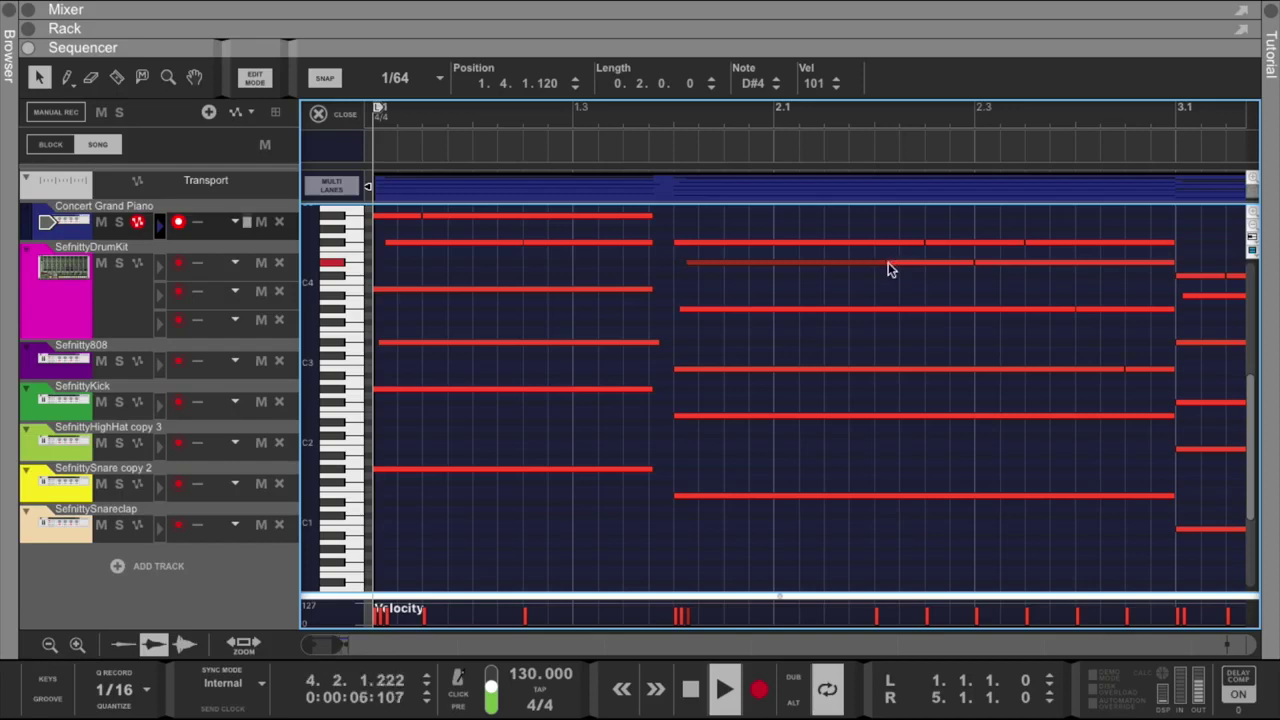
# Delay the third chord's D#3 note by 1/64 and move its opening A#3 segment to position 3.1.1.120.
pyautogui.hscroll(5, 876, 268)
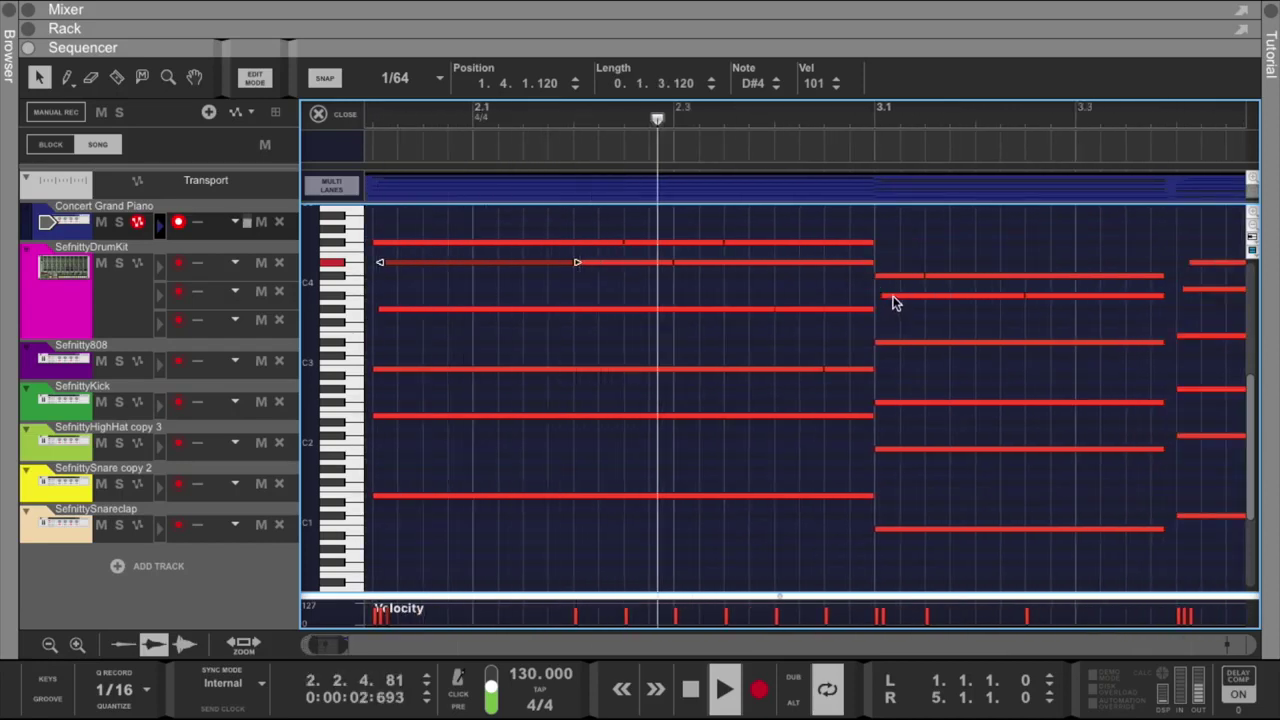
pyautogui.click(888, 342)
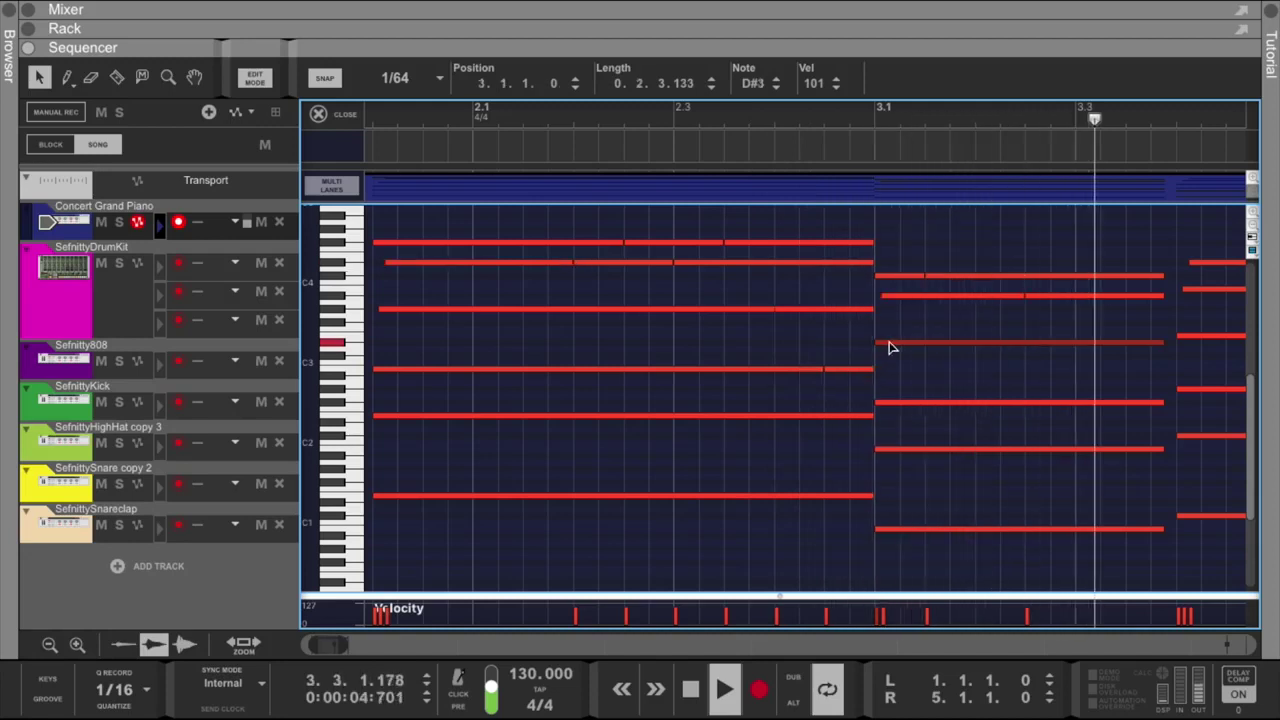
pyautogui.click(889, 296)
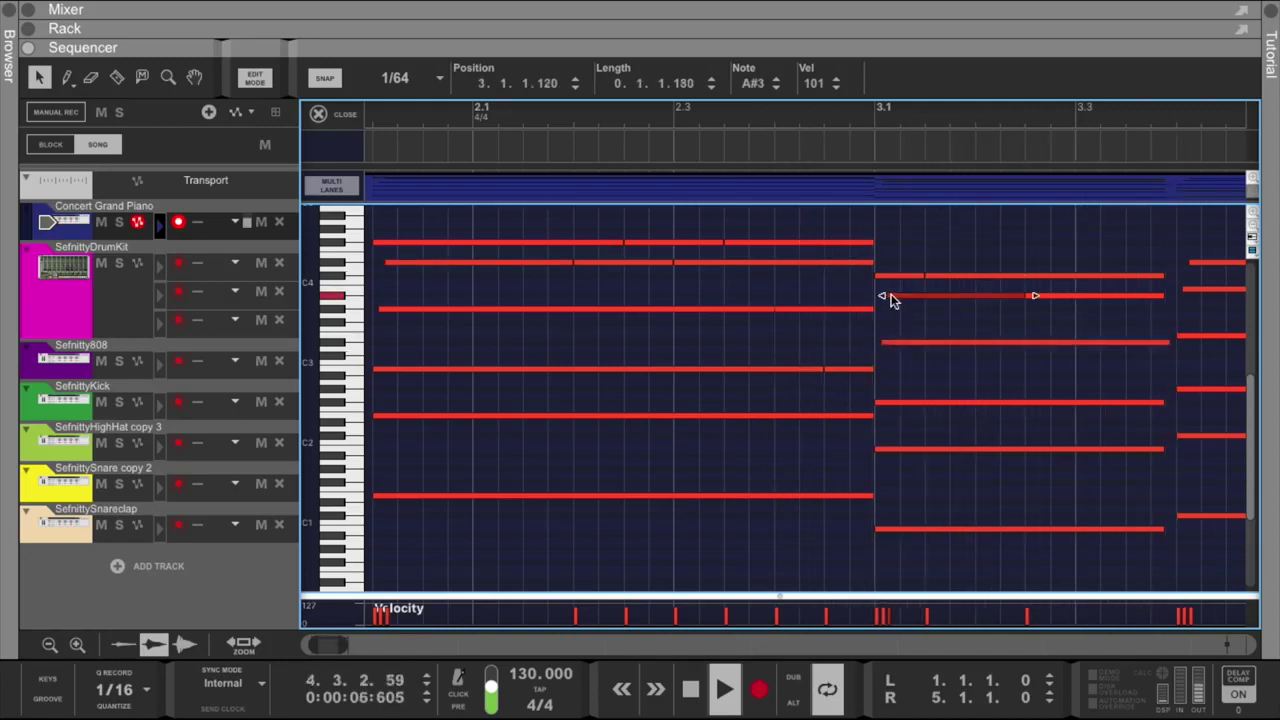
# Move the second chord's opening D#4 segment back to 1.4.1.60 and extend its length to 0.1.3.180.
pyautogui.moveTo(314, 648); pyautogui.dragTo(306, 648)
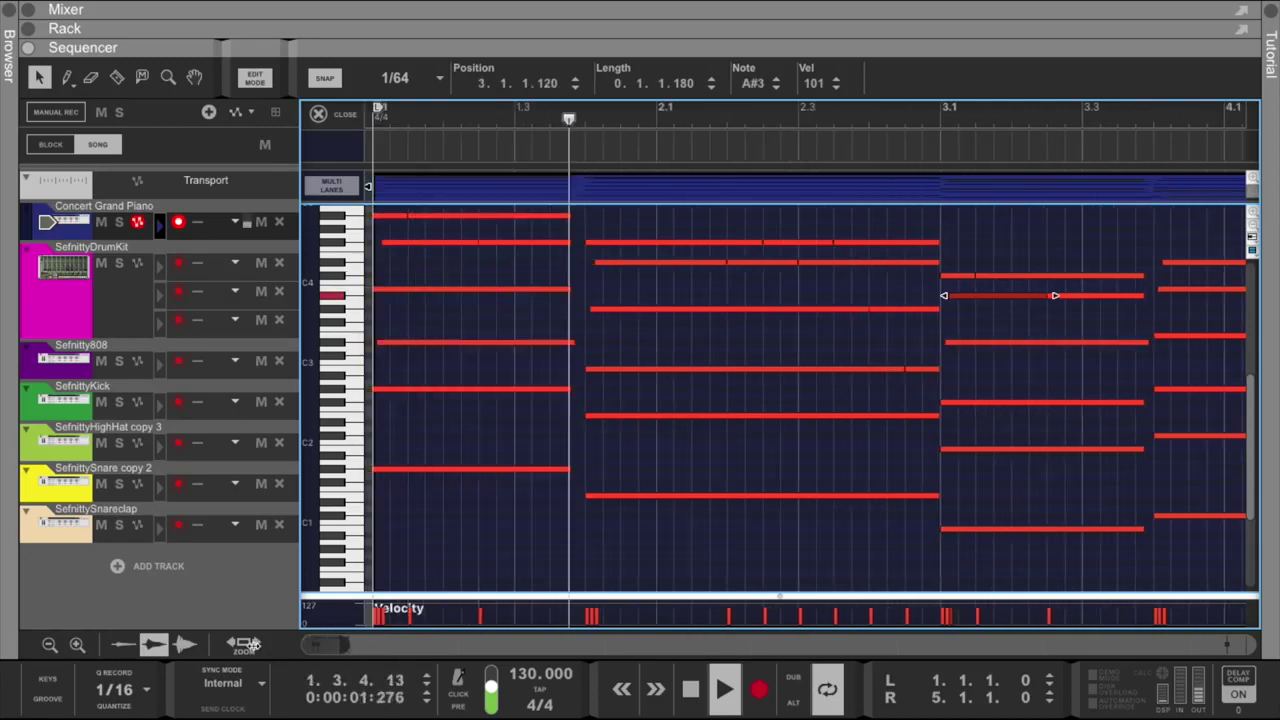
pyautogui.click(600, 263)
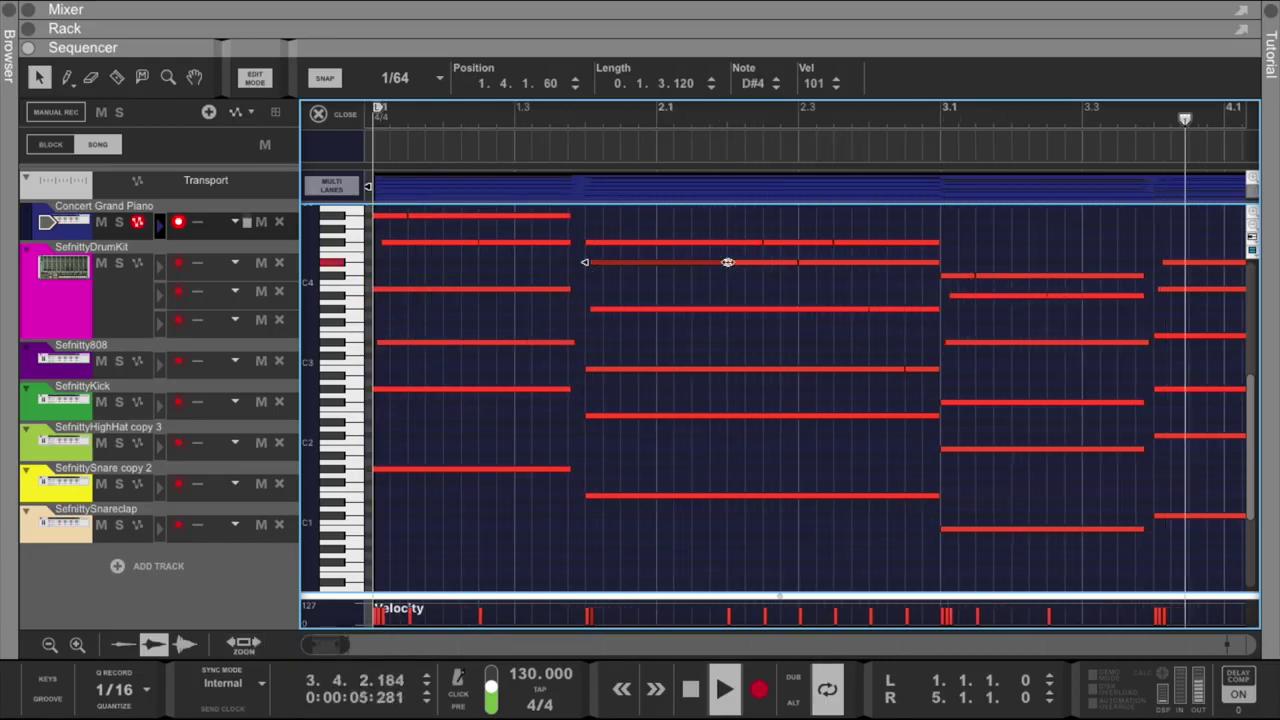
pyautogui.moveTo(727, 262); pyautogui.dragTo(731, 262)
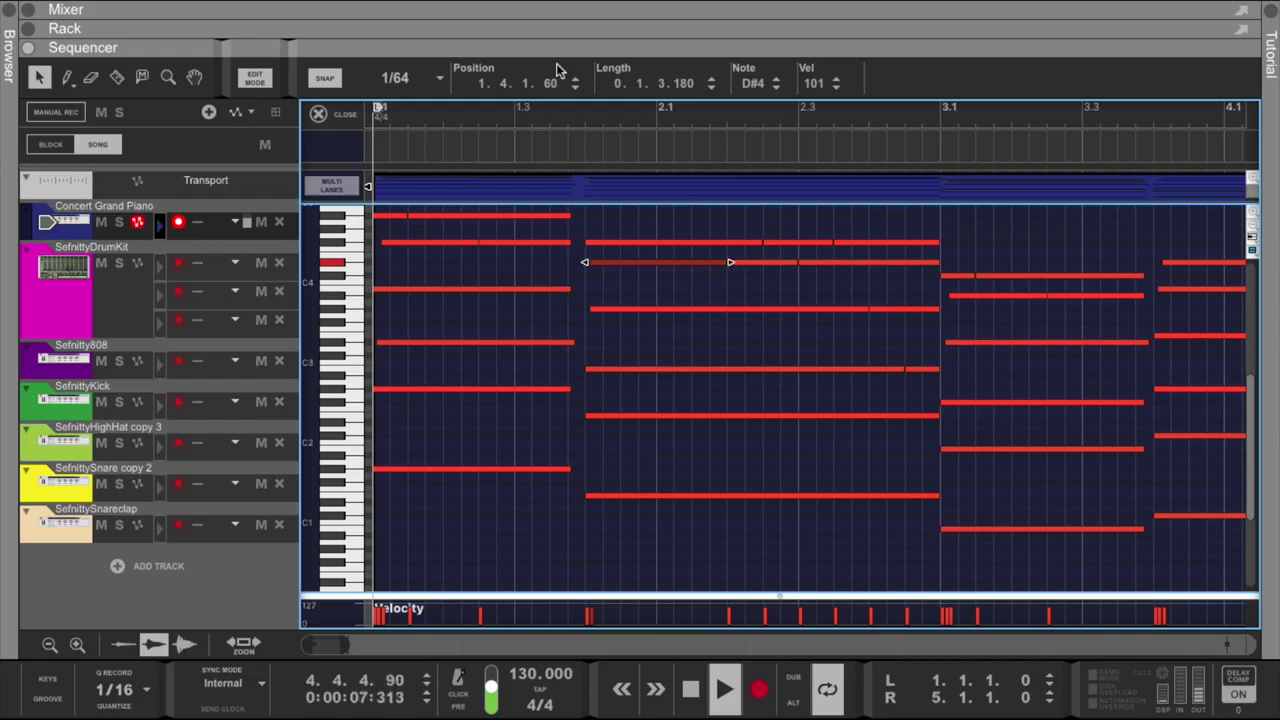
# Show the rack at the piano's mix channel with the browser open, and set the song tempo to 160 BPM.
pyautogui.scroll(5, 494, 254)
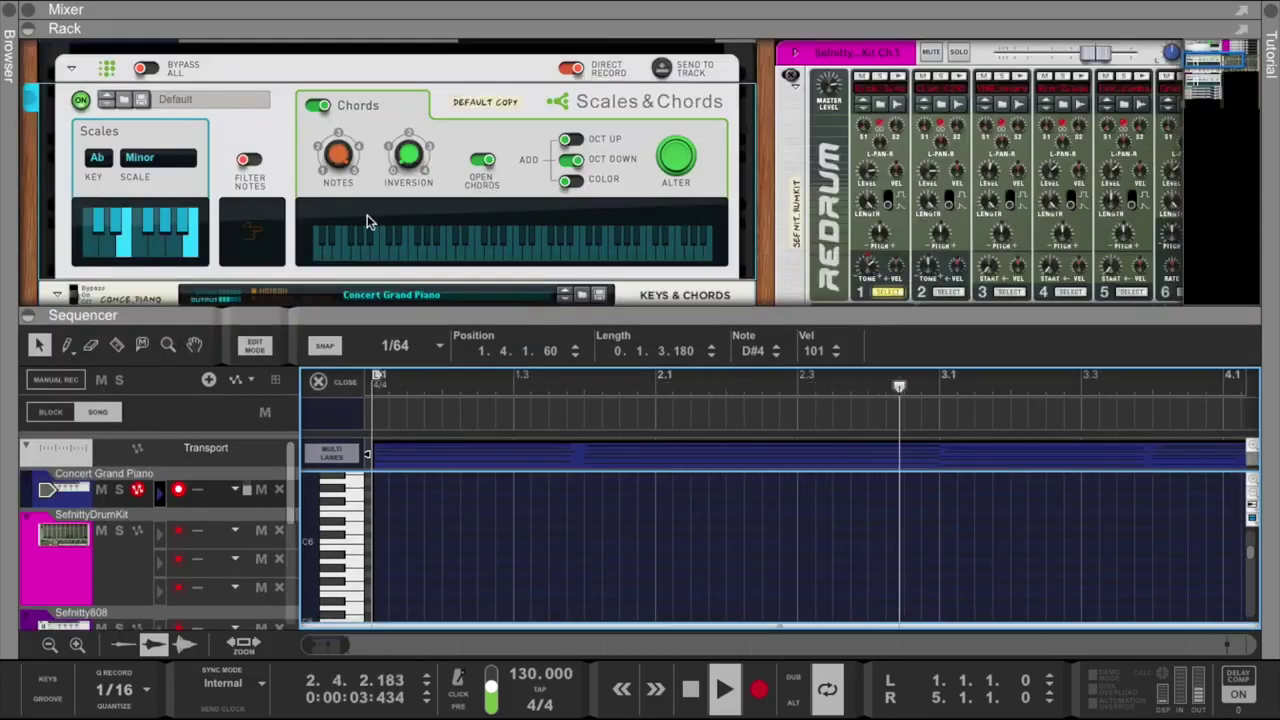
pyautogui.scroll(5, 367, 215)
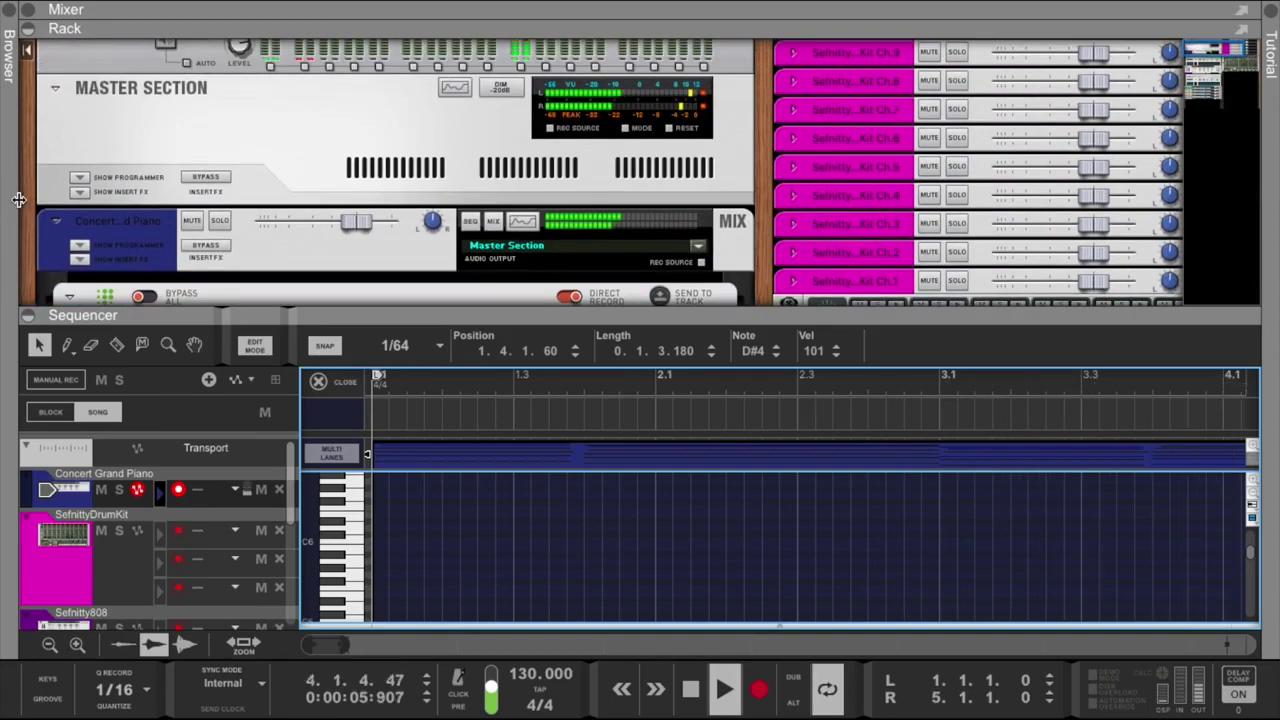
pyautogui.moveTo(18, 200); pyautogui.dragTo(362, 200)
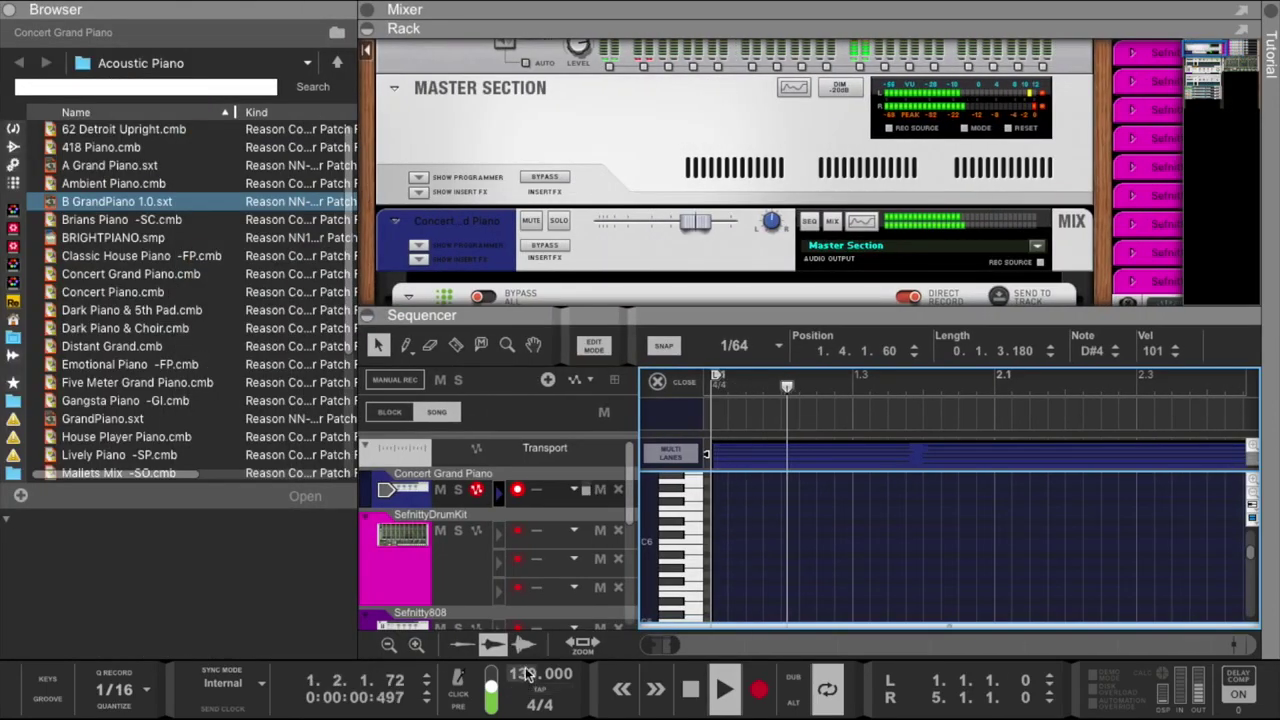
pyautogui.moveTo(528, 617); pyautogui.dragTo(528, 588)
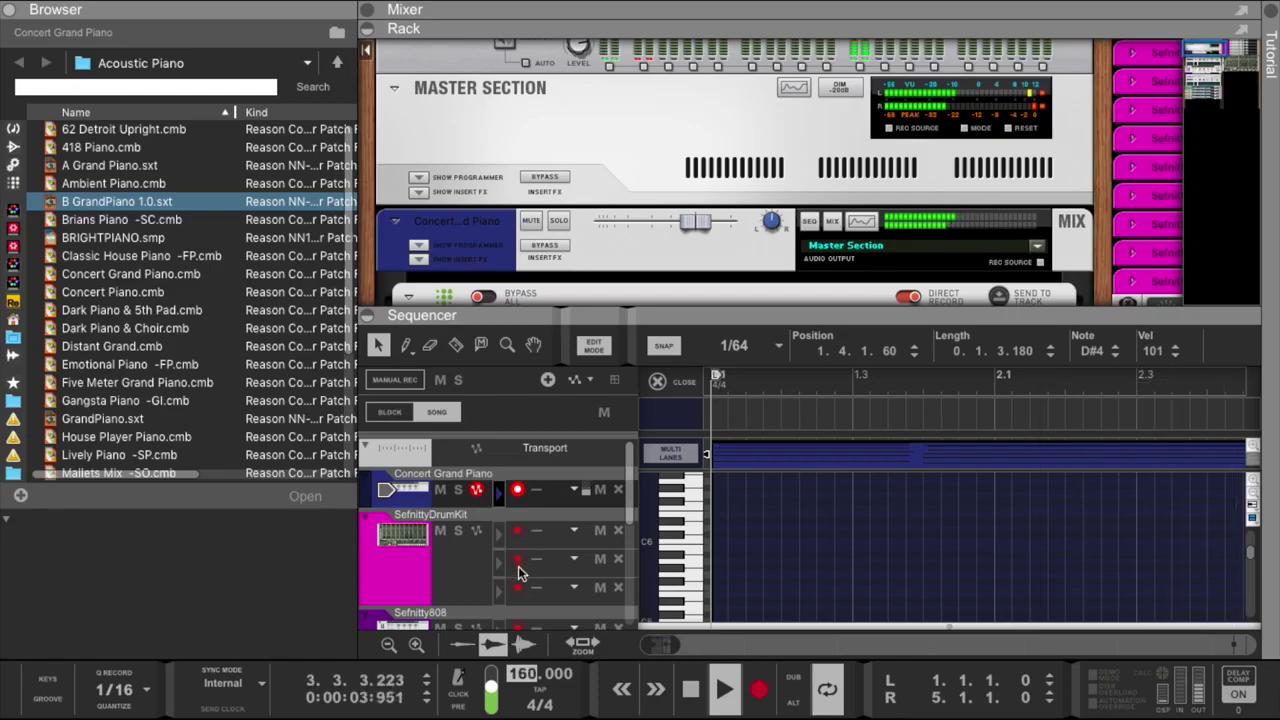
pyautogui.click(526, 565)
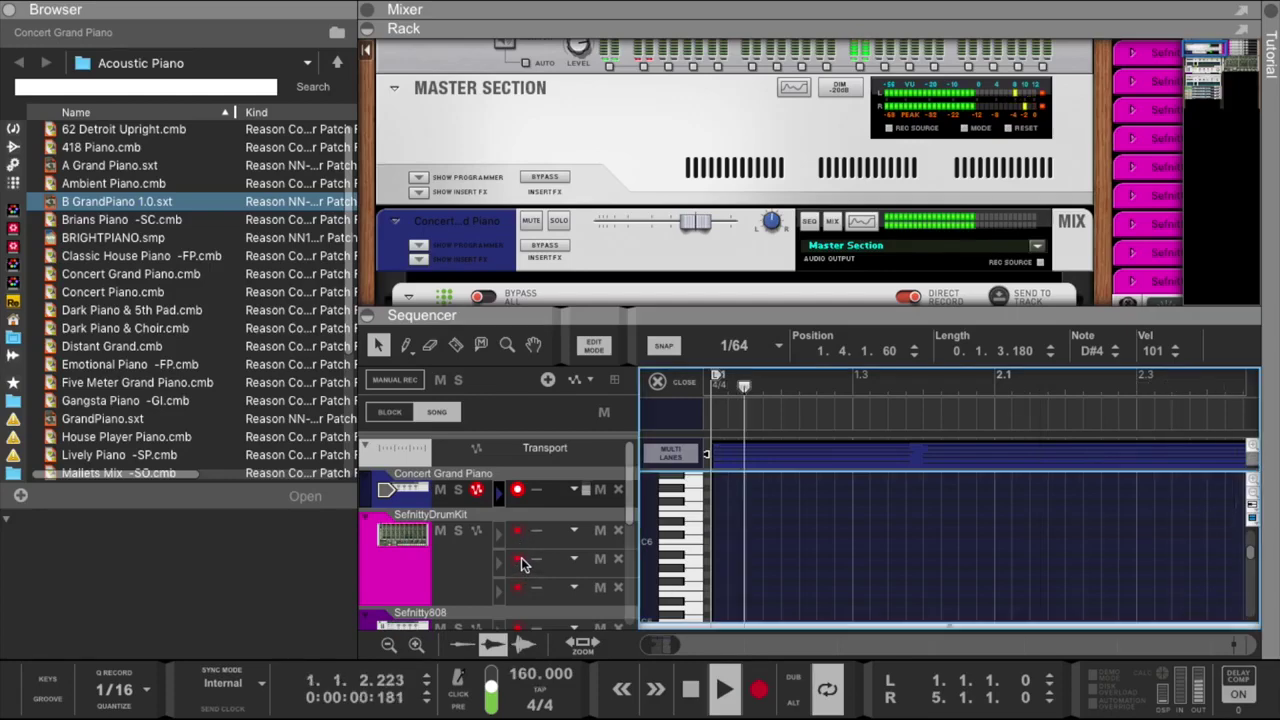
# Show the Concert Grand Piano channel's insert effects and add the Cableguys HalfTime effect there.
pyautogui.click(419, 260)
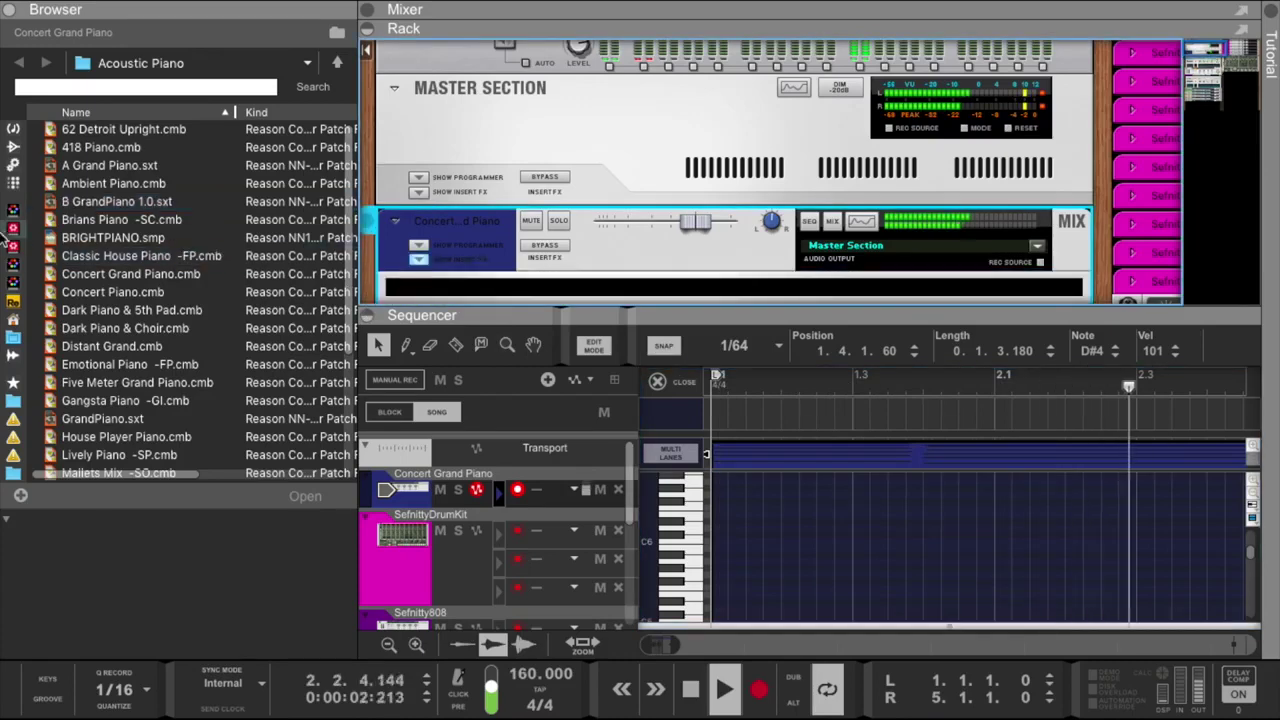
pyautogui.moveTo(26, 226); pyautogui.dragTo(165, 226)
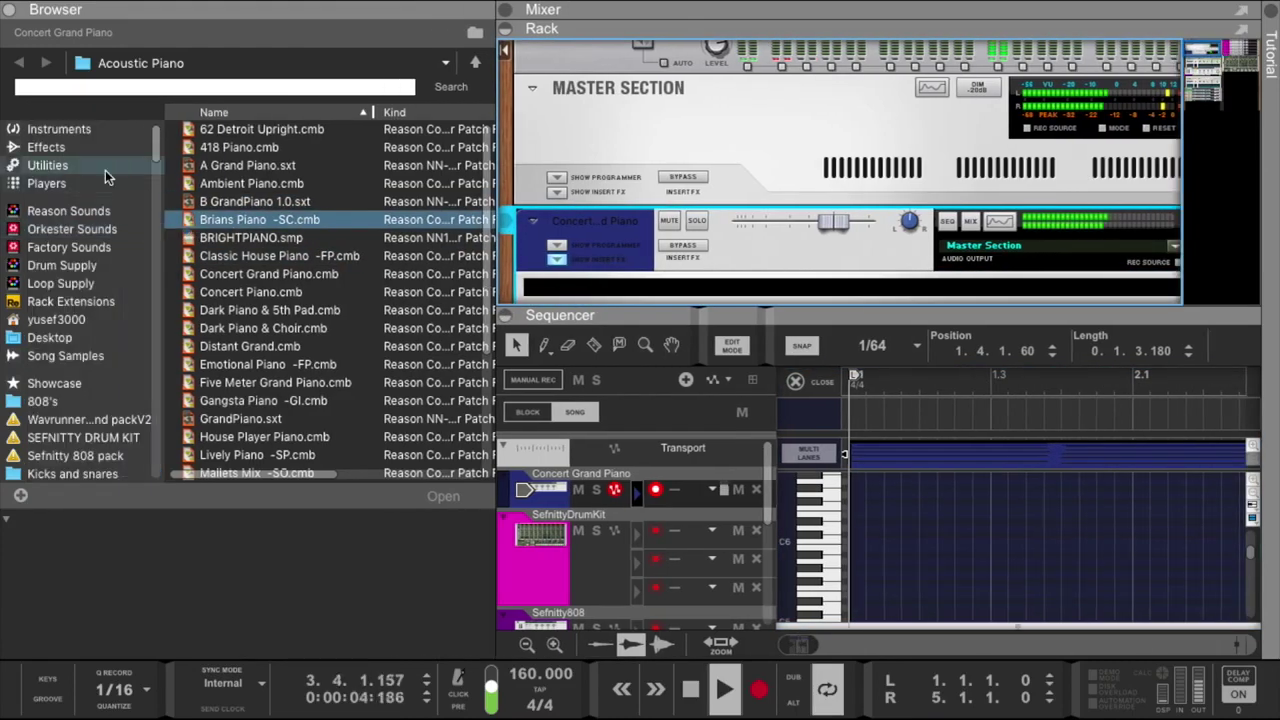
pyautogui.click(103, 151)
pyautogui.scroll(-2, 663, 166)
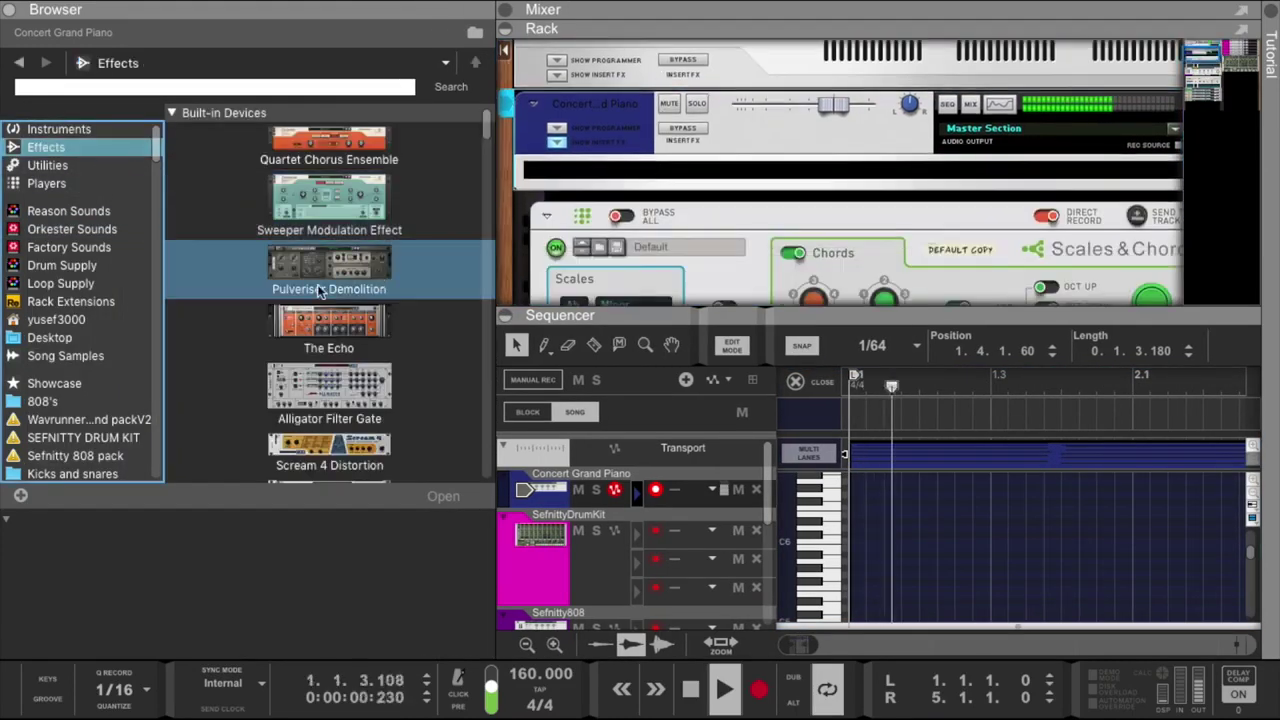
pyautogui.scroll(-3, 283, 302)
pyautogui.scroll(-15, 285, 302)
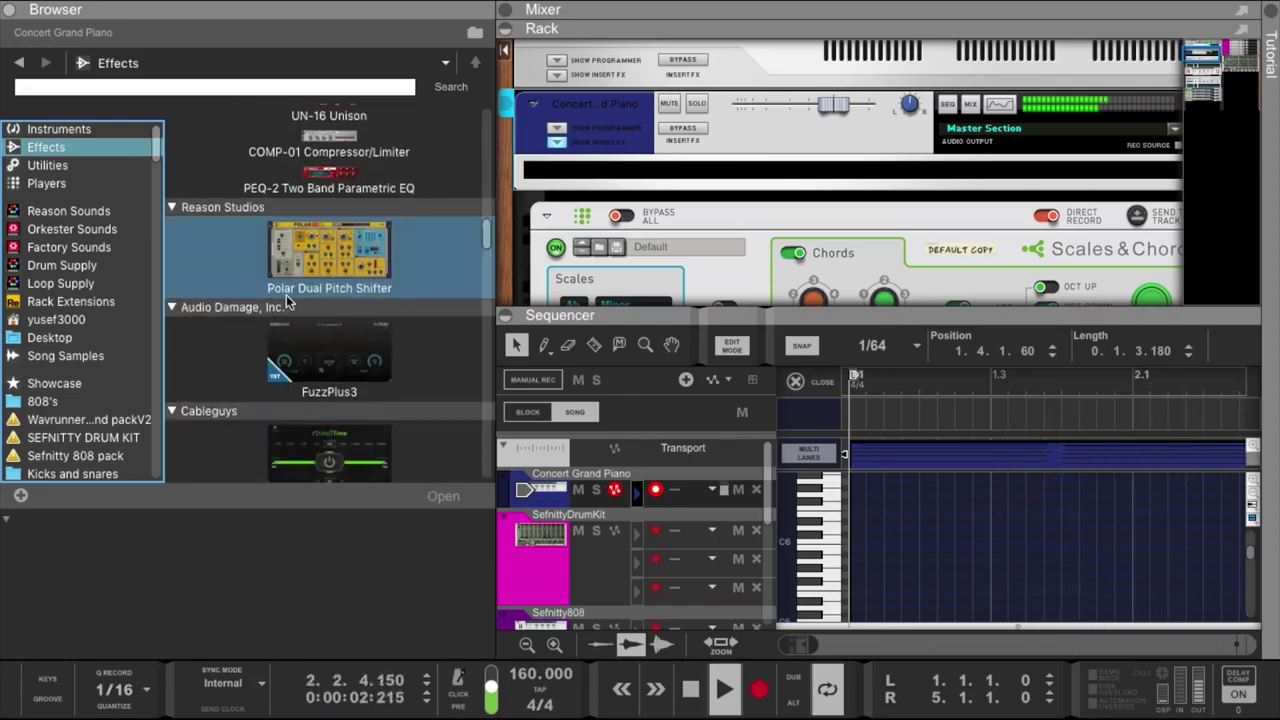
pyautogui.moveTo(318, 340); pyautogui.dragTo(744, 166)
# Audition HalfTime with a 1/2 loop length, return it to 1 Bar, and close the effect window.
pyautogui.click(1016, 281)
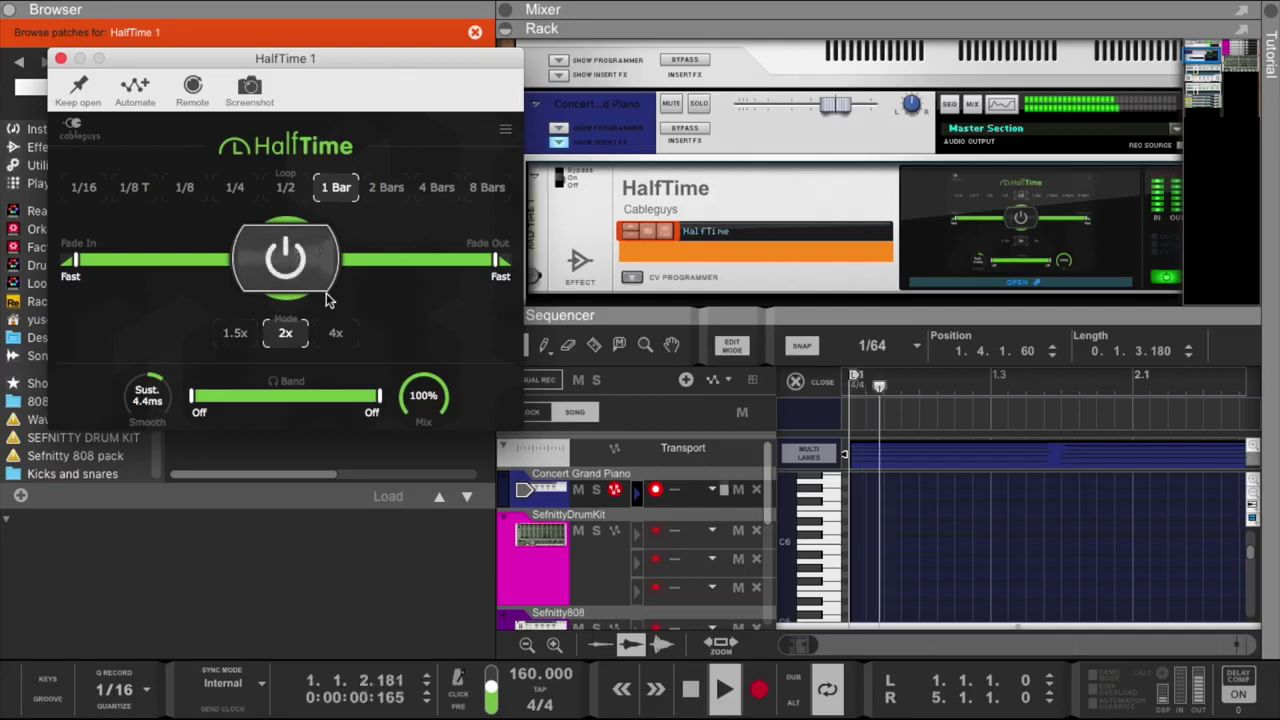
pyautogui.click(286, 189)
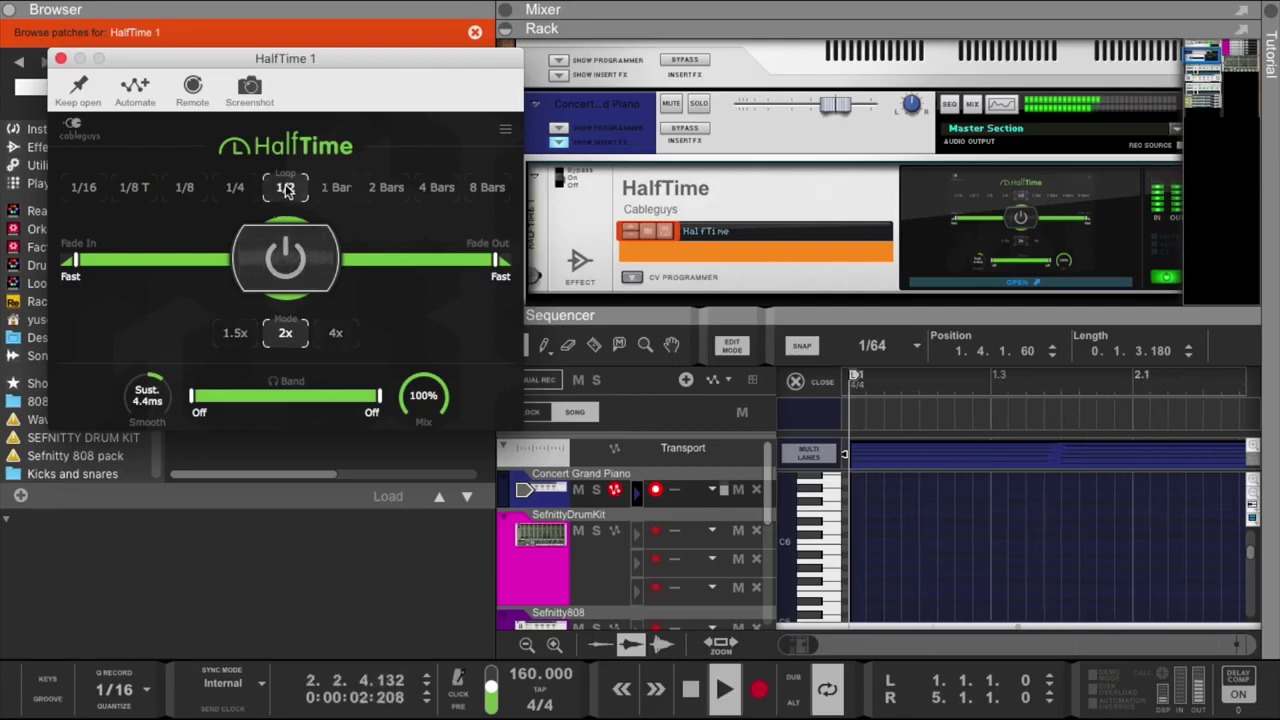
pyautogui.click(336, 189)
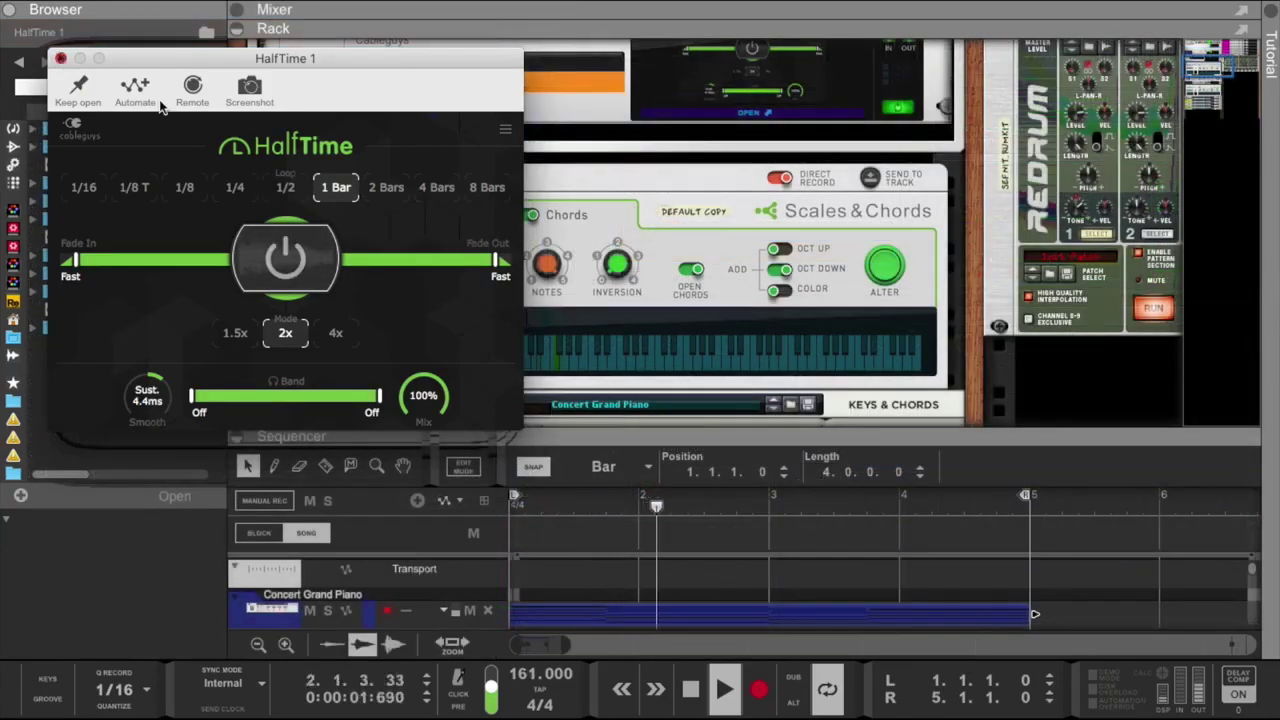
pyautogui.click(61, 58)
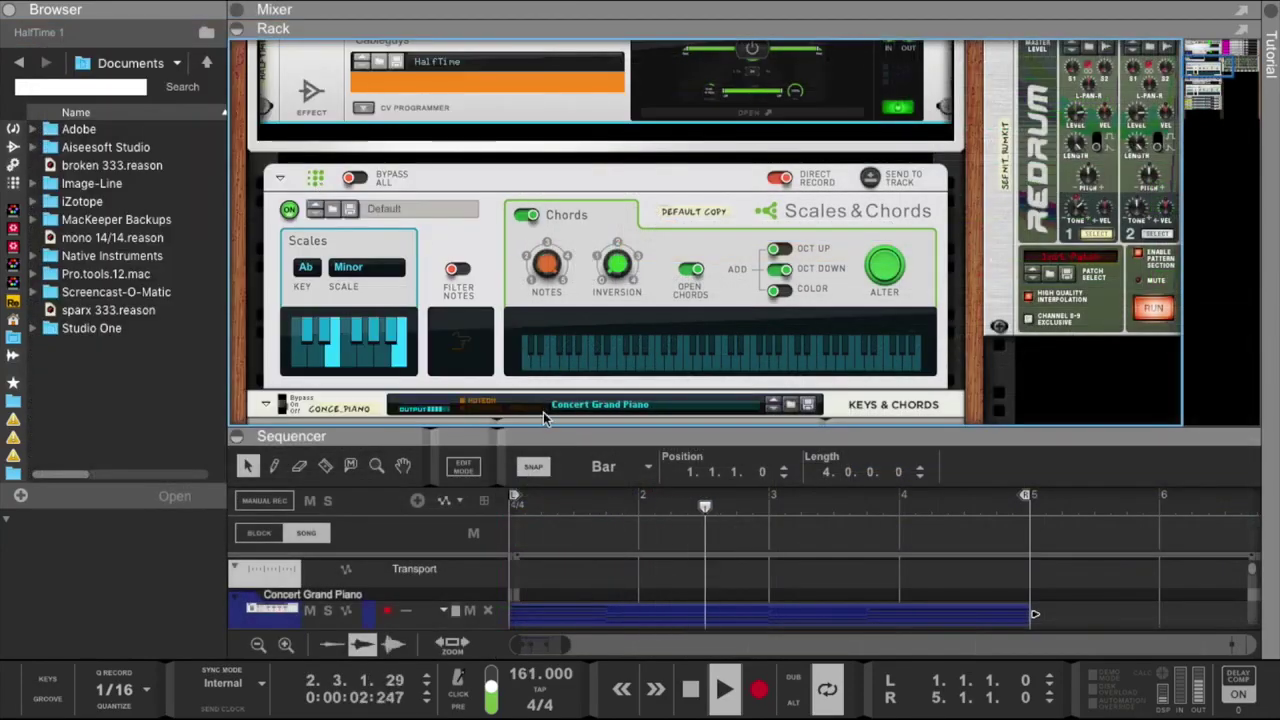
# Open the Concert Grand Piano clip for editing and place the four chords' bass notes five octaves higher, with the first at G#6.
pyautogui.moveTo(550, 431); pyautogui.dragTo(550, 40)
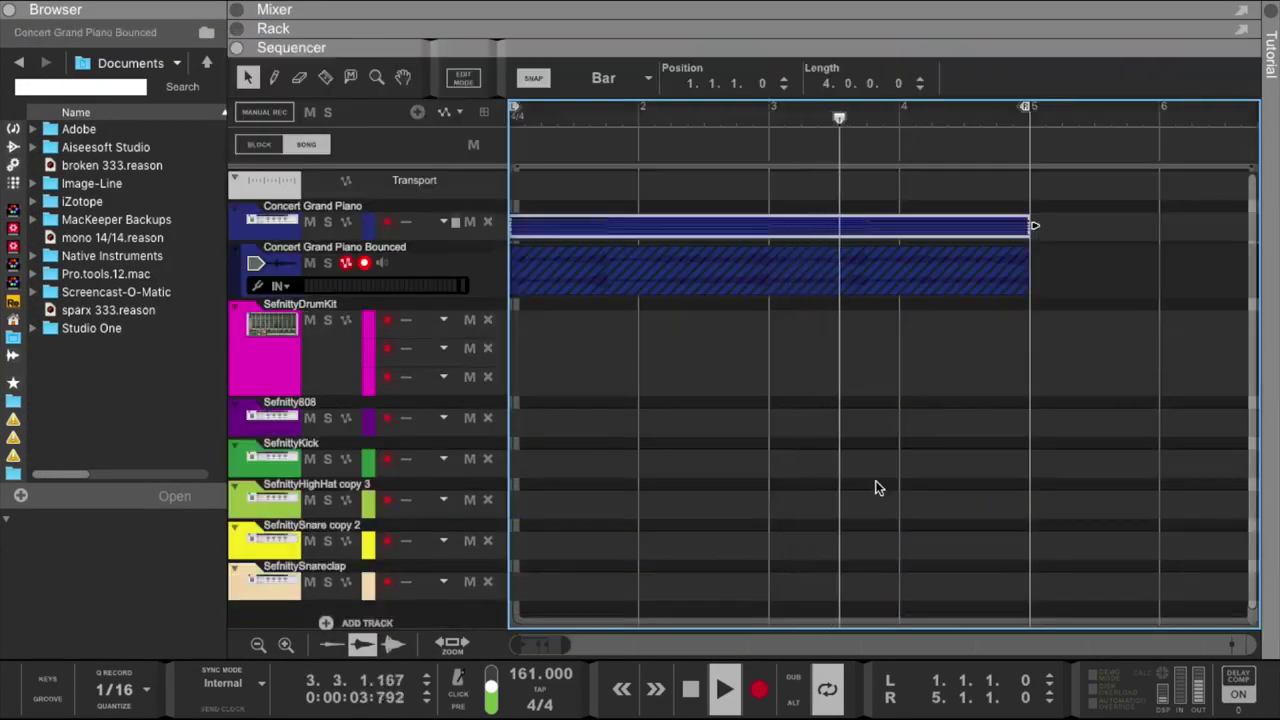
pyautogui.doubleClick(677, 222)
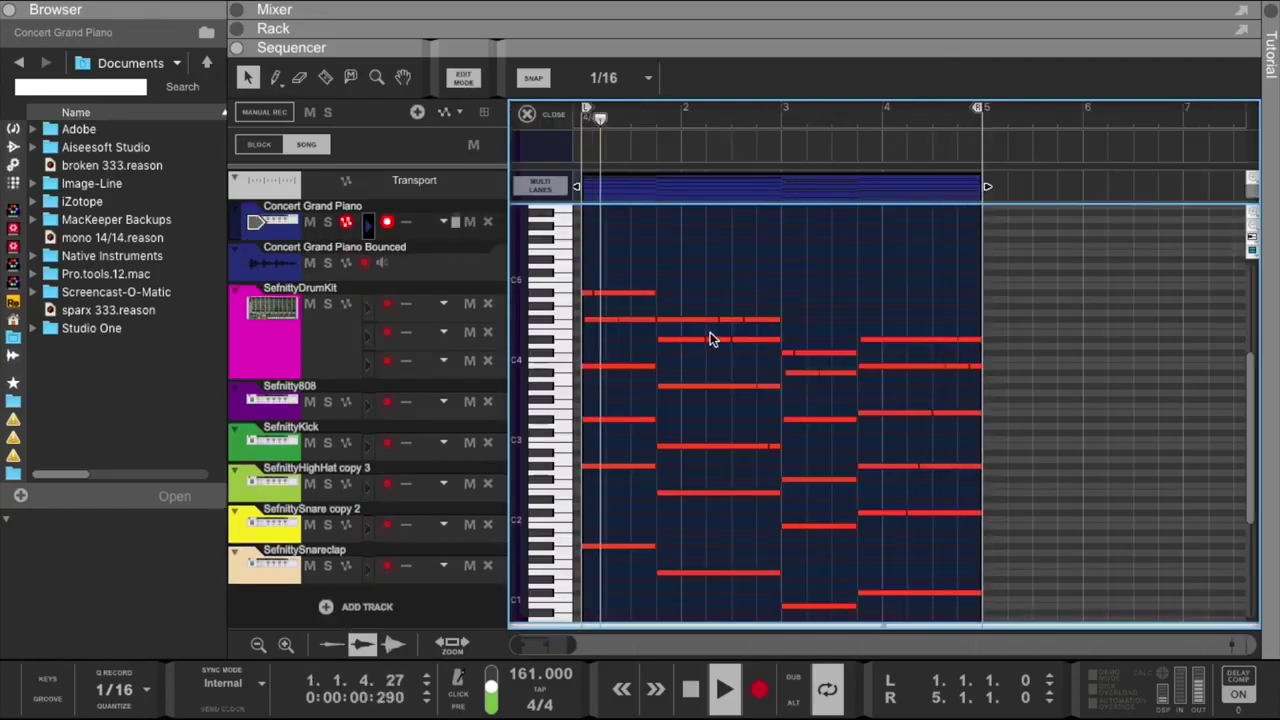
pyautogui.scroll(-3, 709, 338)
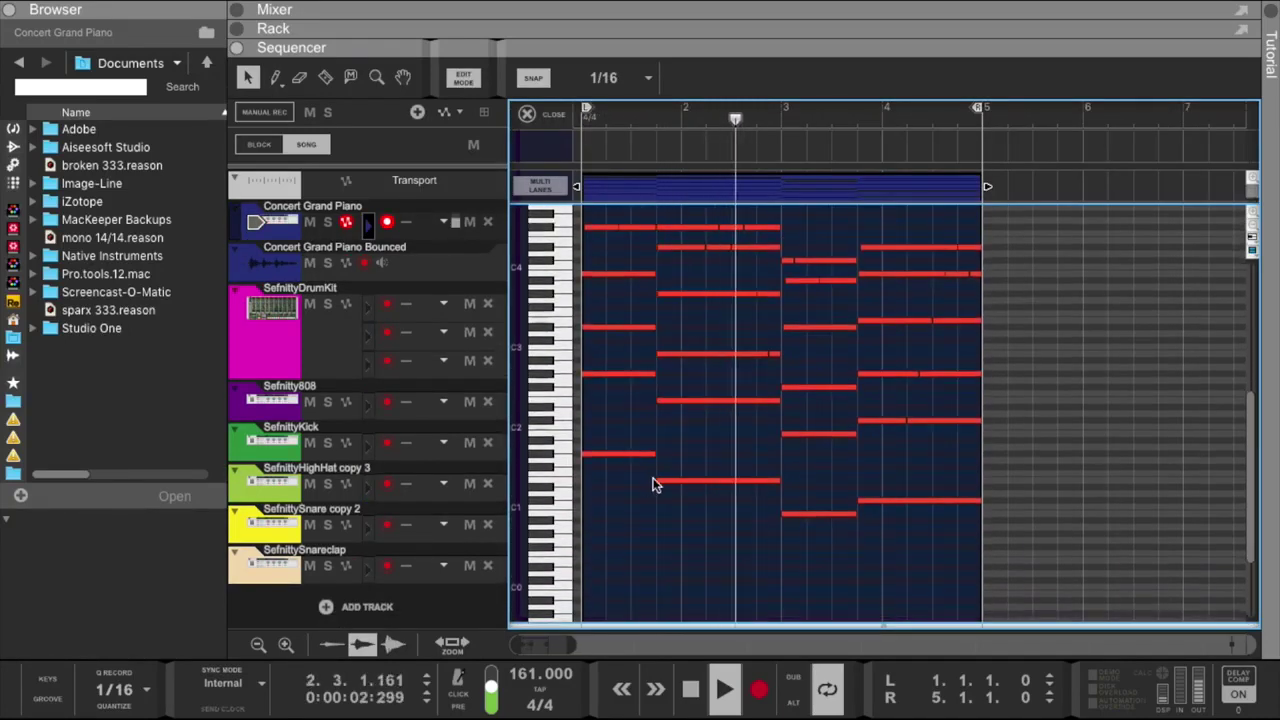
pyautogui.moveTo(615, 436); pyautogui.dragTo(897, 555)
pyautogui.moveTo(852, 515); pyautogui.dragTo(872, 505)
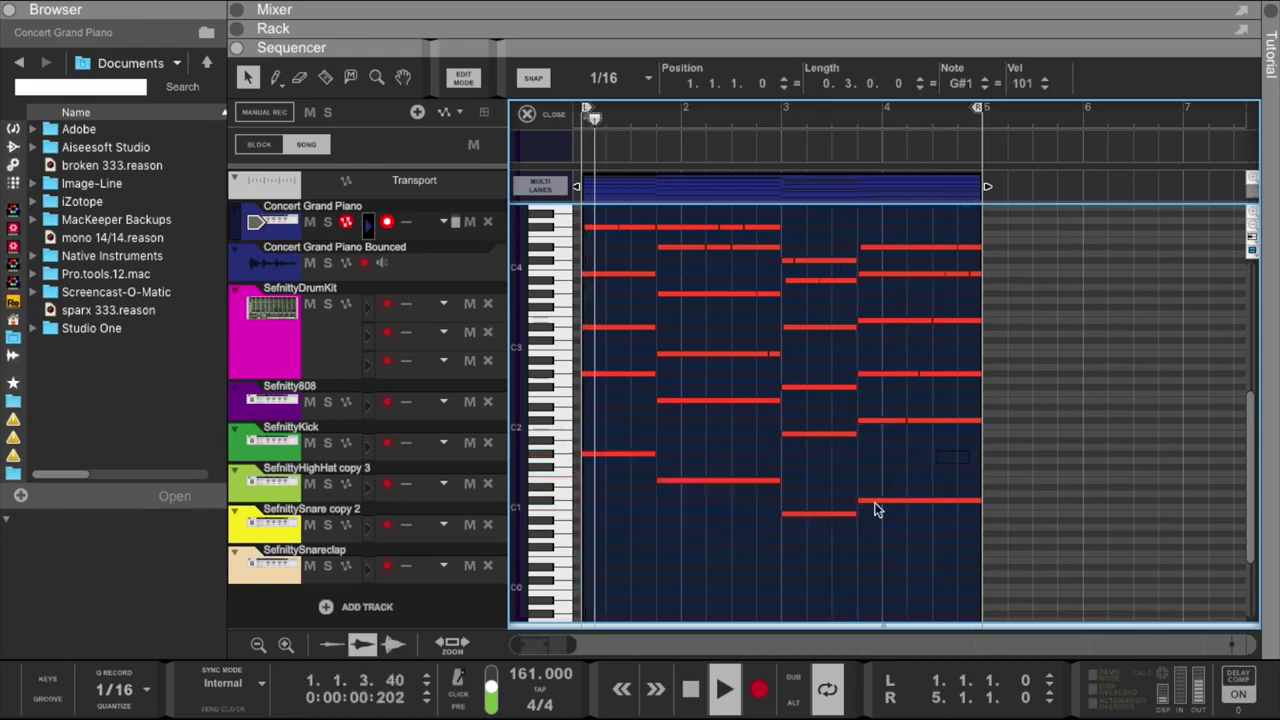
pyautogui.scroll(3, 611, 407)
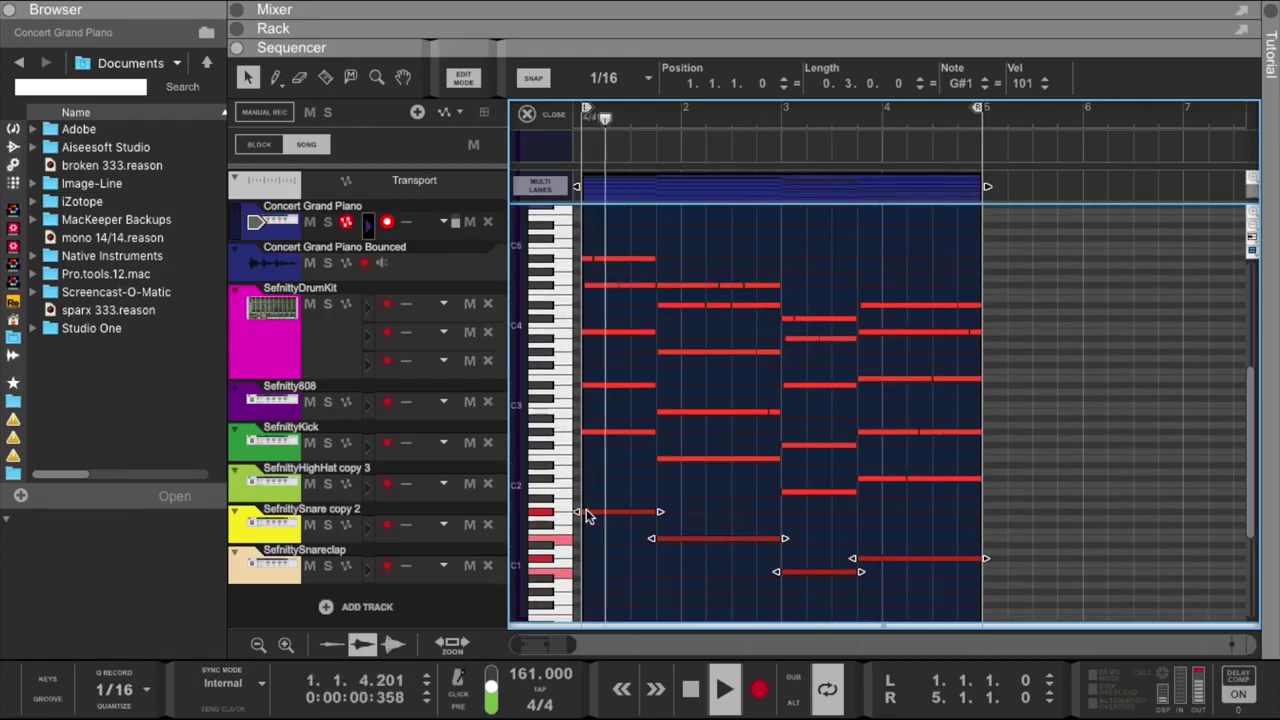
pyautogui.moveTo(586, 510); pyautogui.dragTo(571, 268)
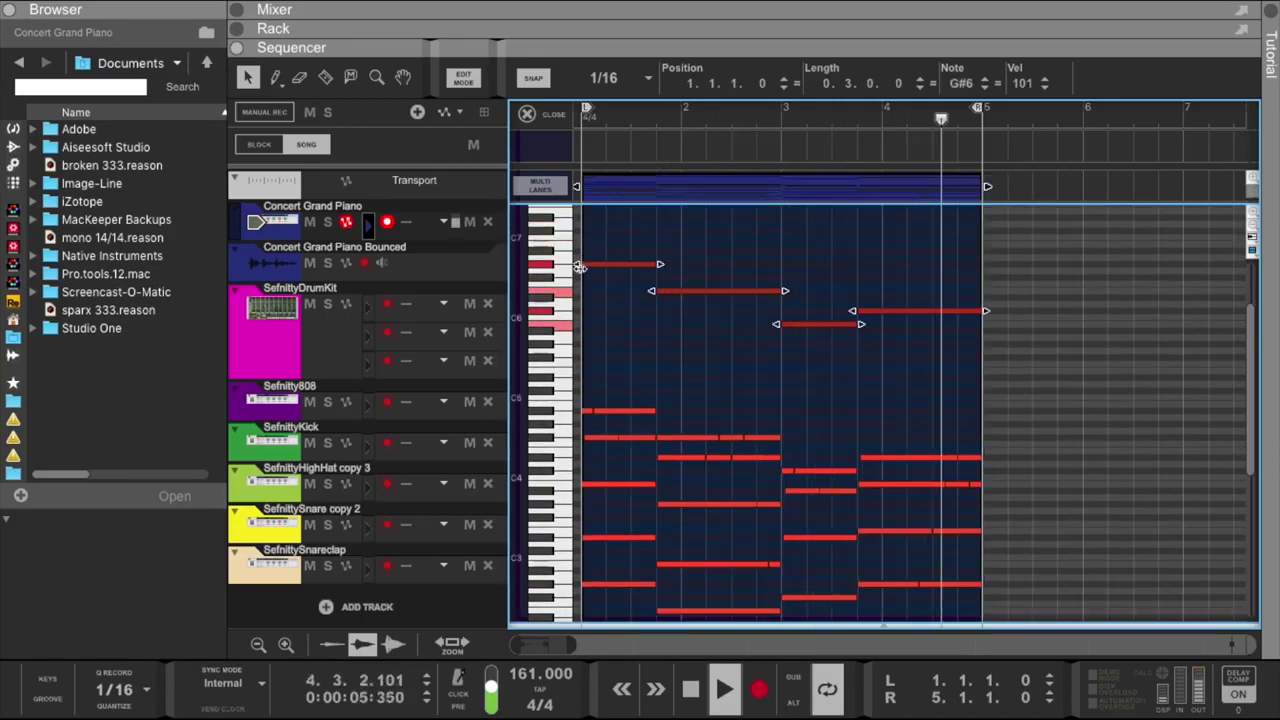
pyautogui.click(681, 325)
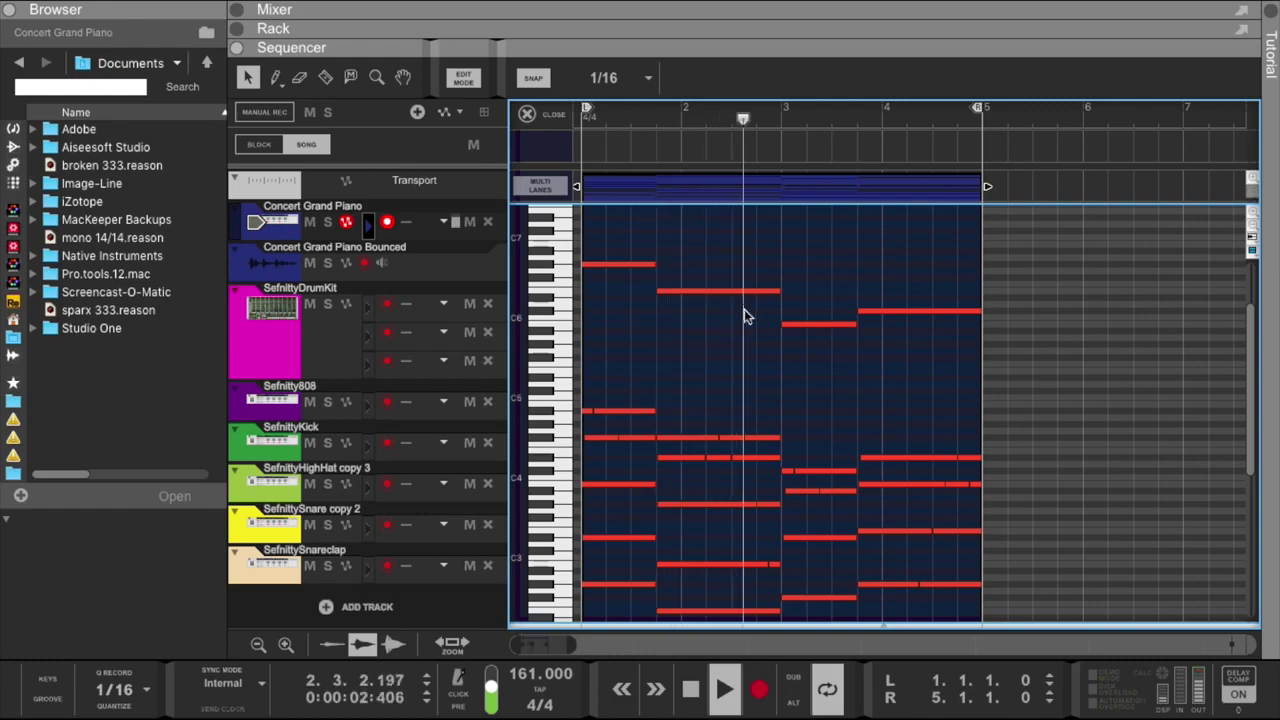
# Move the high E6 note to the start of bar 2 and the high C#6 note to the start of bar 4.
pyautogui.click(687, 293)
pyautogui.moveTo(687, 297); pyautogui.dragTo(708, 297)
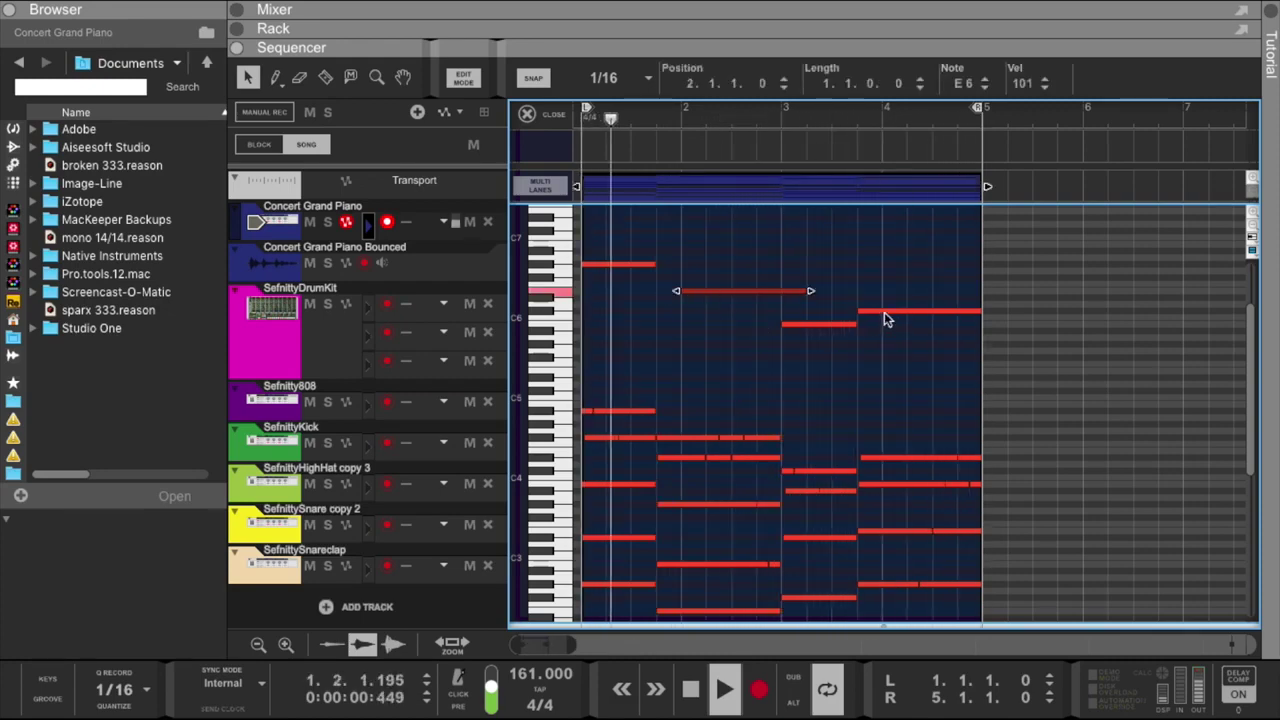
pyautogui.moveTo(880, 314); pyautogui.dragTo(900, 314)
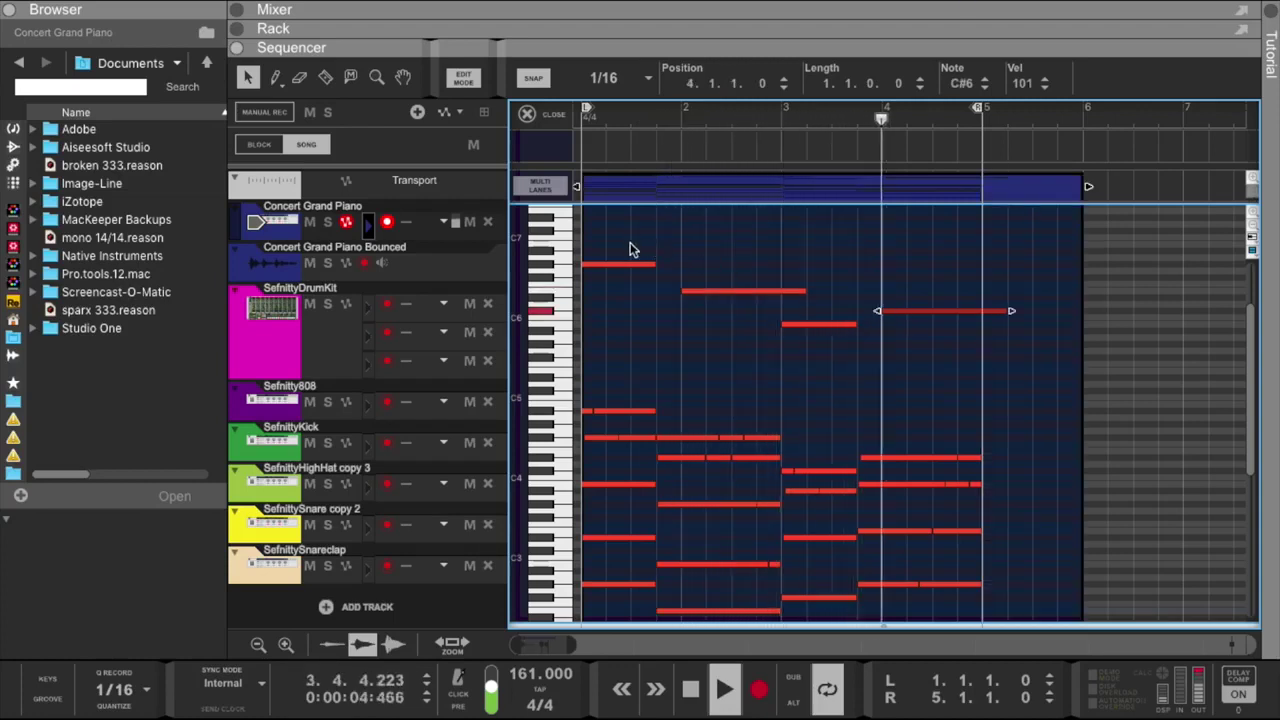
# Resize the four high notes so each fills one full bar, and trim the Concert Grand Piano clip to four bars.
pyautogui.moveTo(630, 250); pyautogui.dragTo(967, 337)
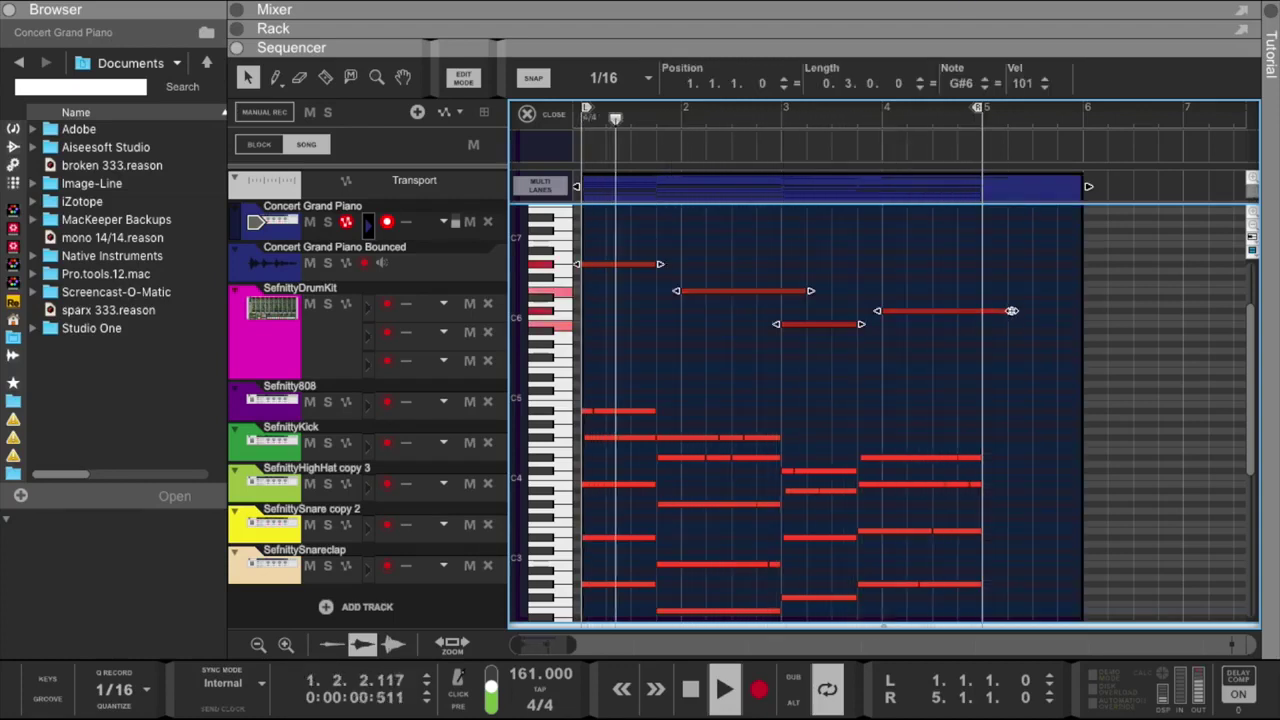
pyautogui.click(595, 333)
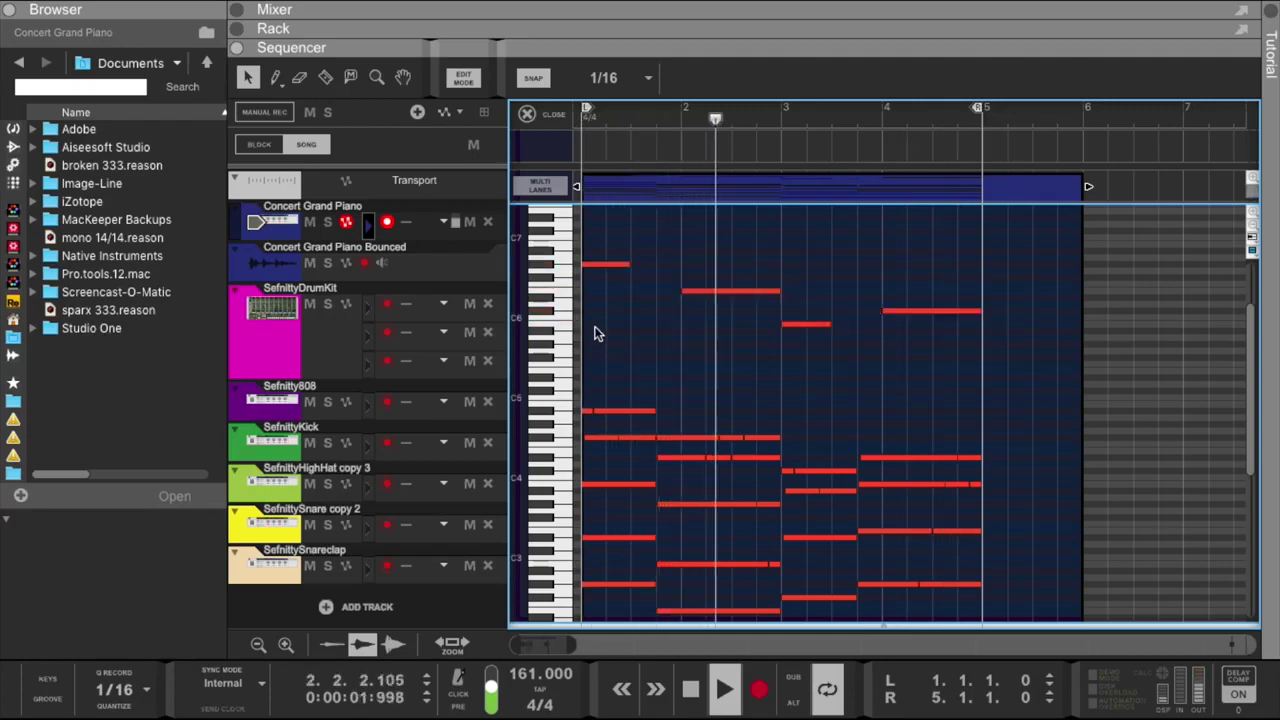
pyautogui.click(611, 265)
pyautogui.moveTo(676, 271); pyautogui.dragTo(684, 267)
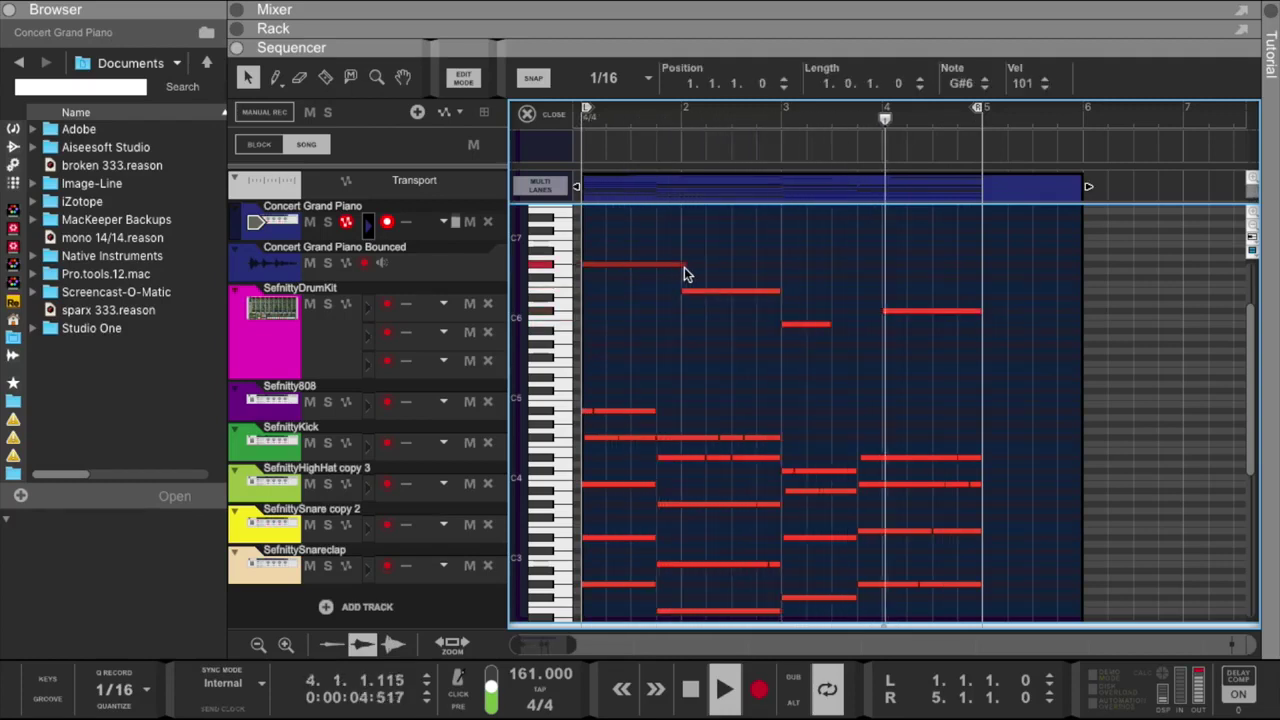
pyautogui.click(828, 324)
pyautogui.moveTo(837, 326); pyautogui.dragTo(883, 327)
pyautogui.moveTo(1087, 188); pyautogui.dragTo(985, 190)
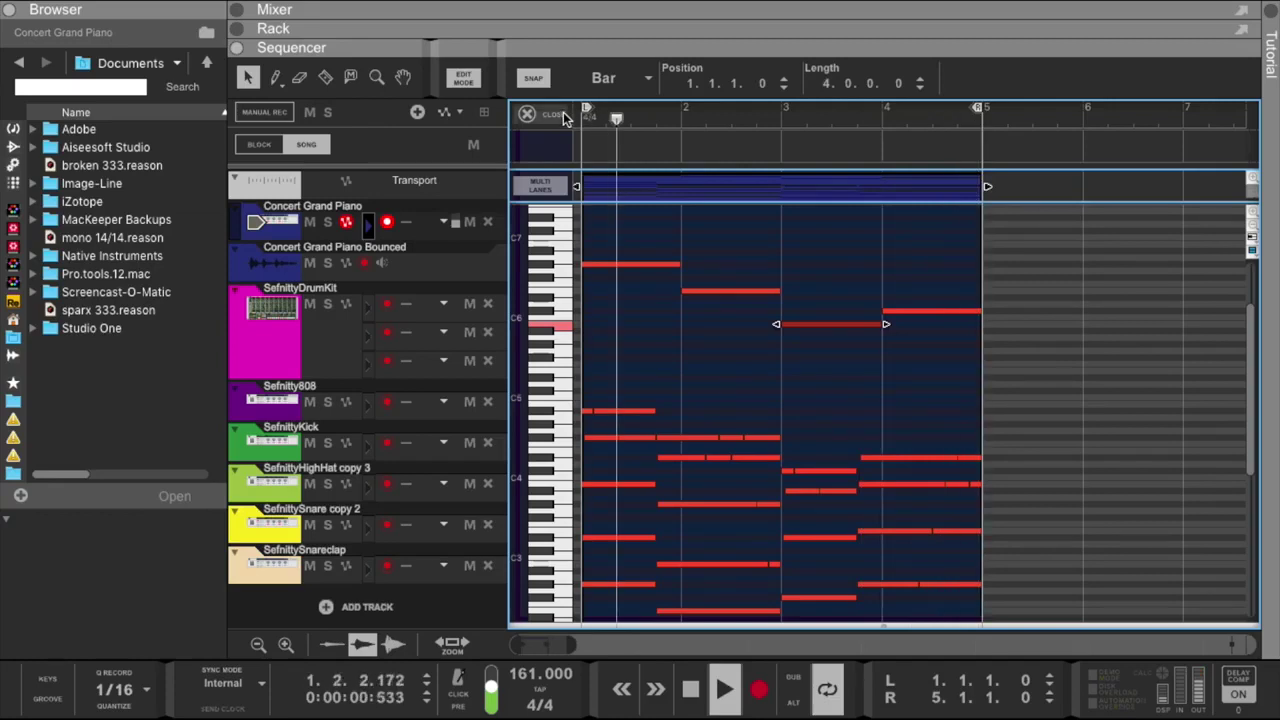
pyautogui.click(563, 116)
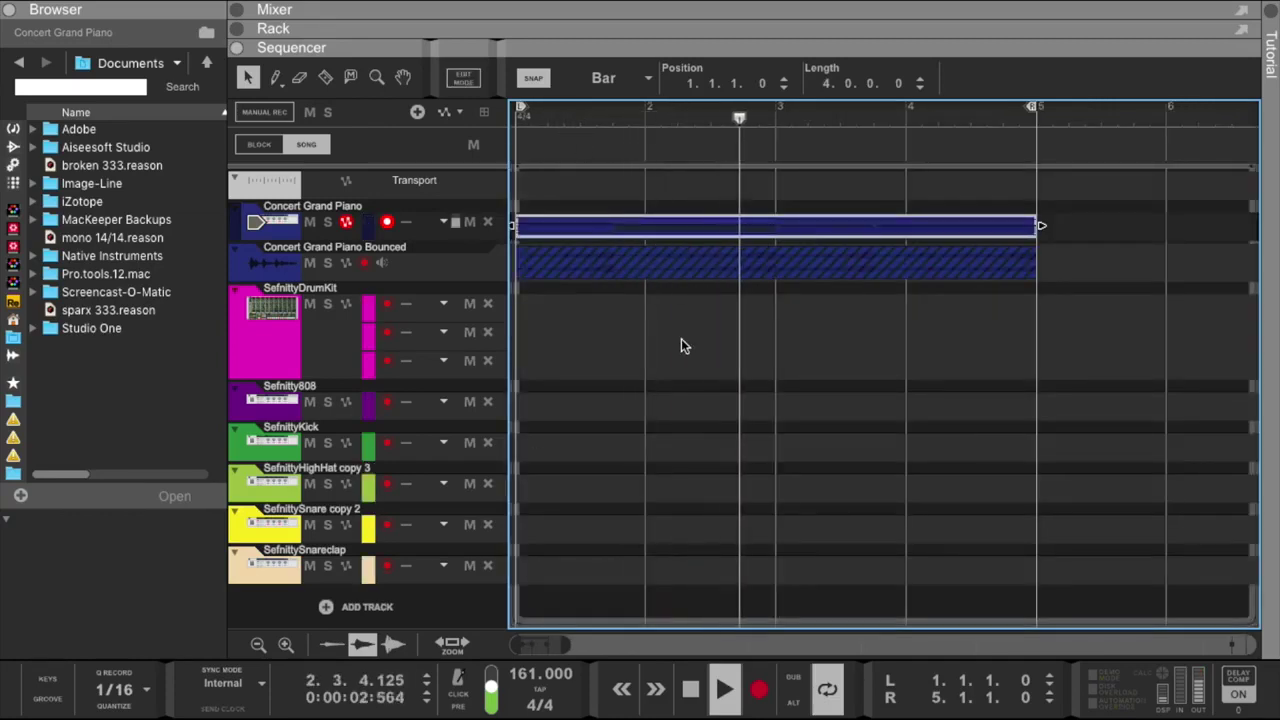
pyautogui.click(460, 262)
pyautogui.rightClick(459, 262)
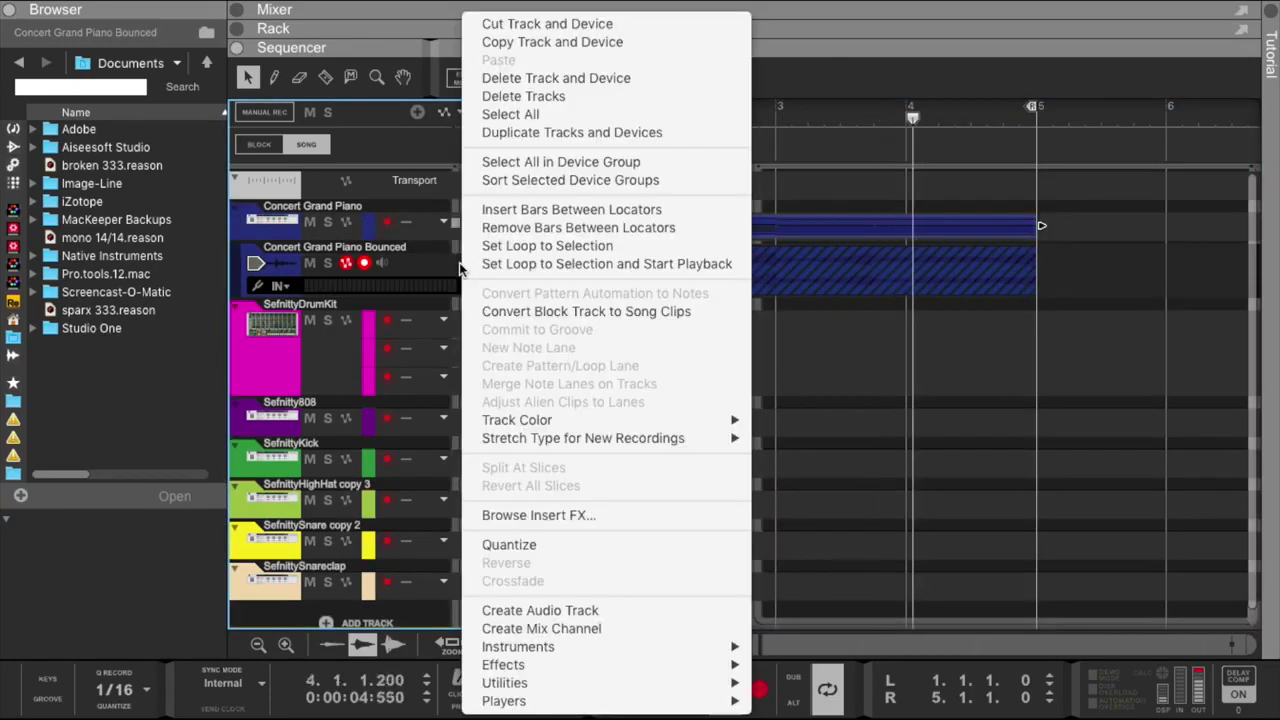
pyautogui.click(523, 115)
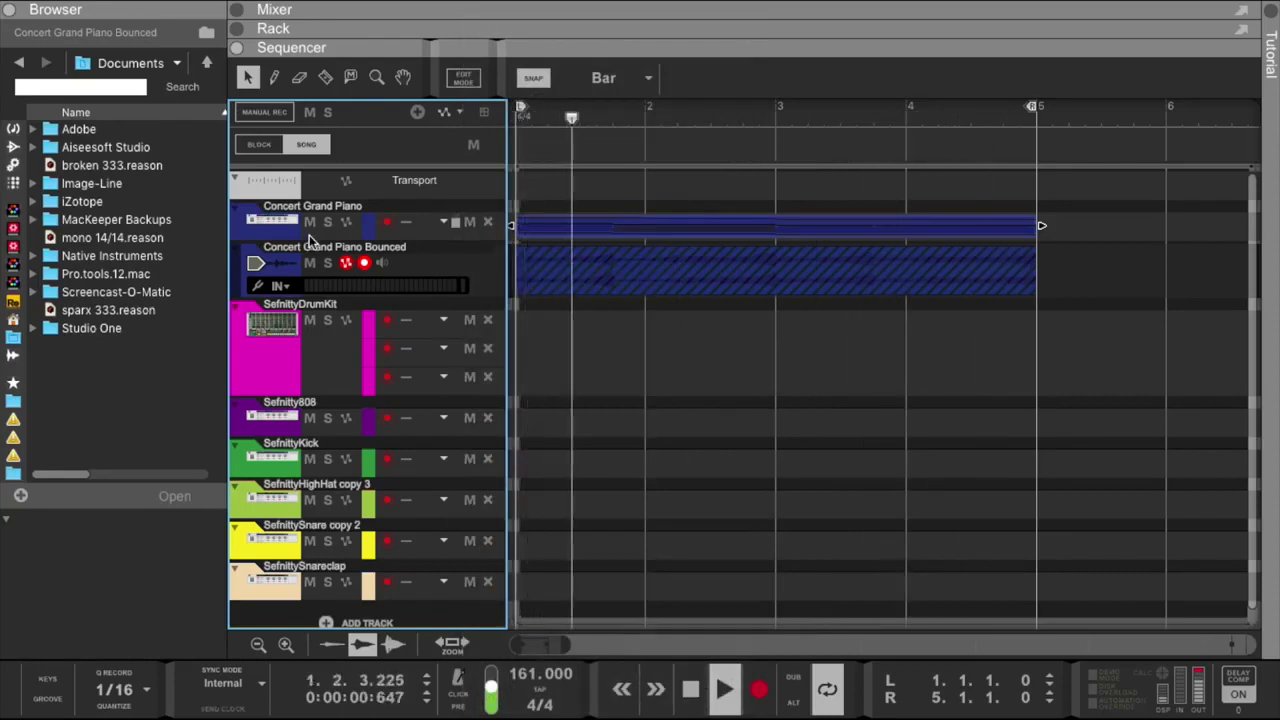
# Enlarge the Concert Grand Piano track and reverse its note clip with playback stopped.
pyautogui.moveTo(310, 240); pyautogui.dragTo(334, 374)
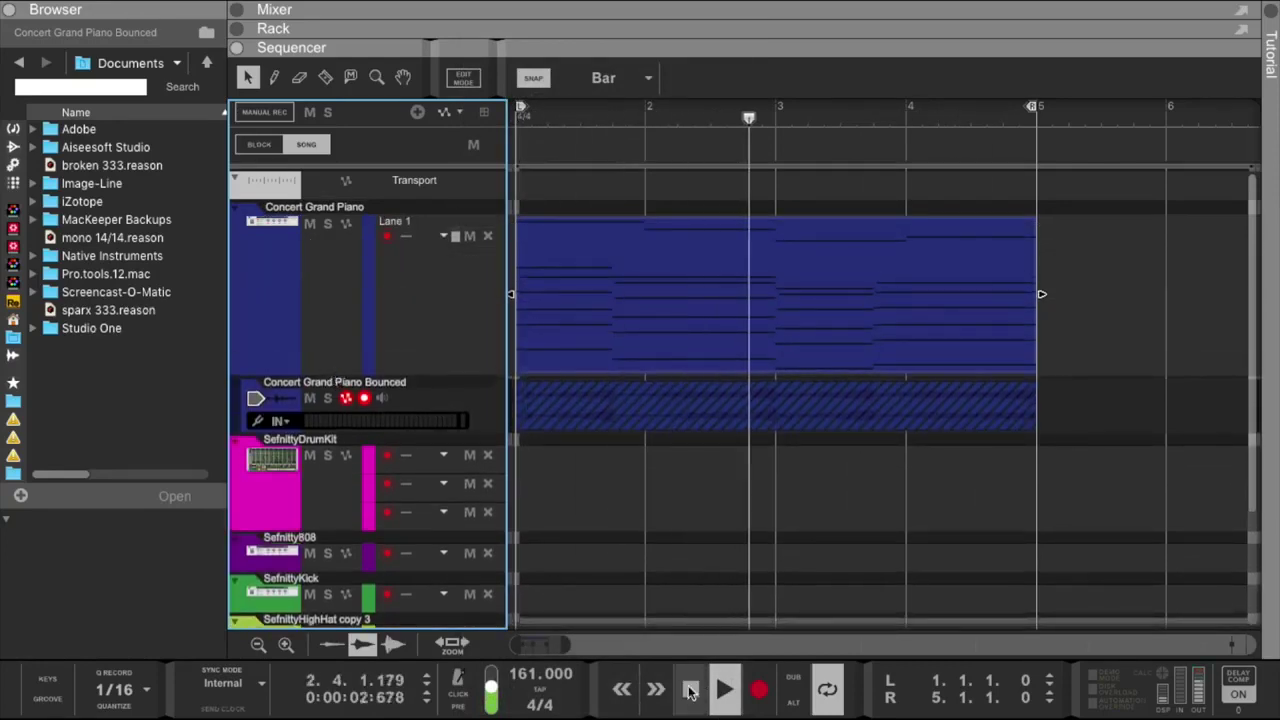
pyautogui.doubleClick(689, 690)
pyautogui.rightClick(686, 260)
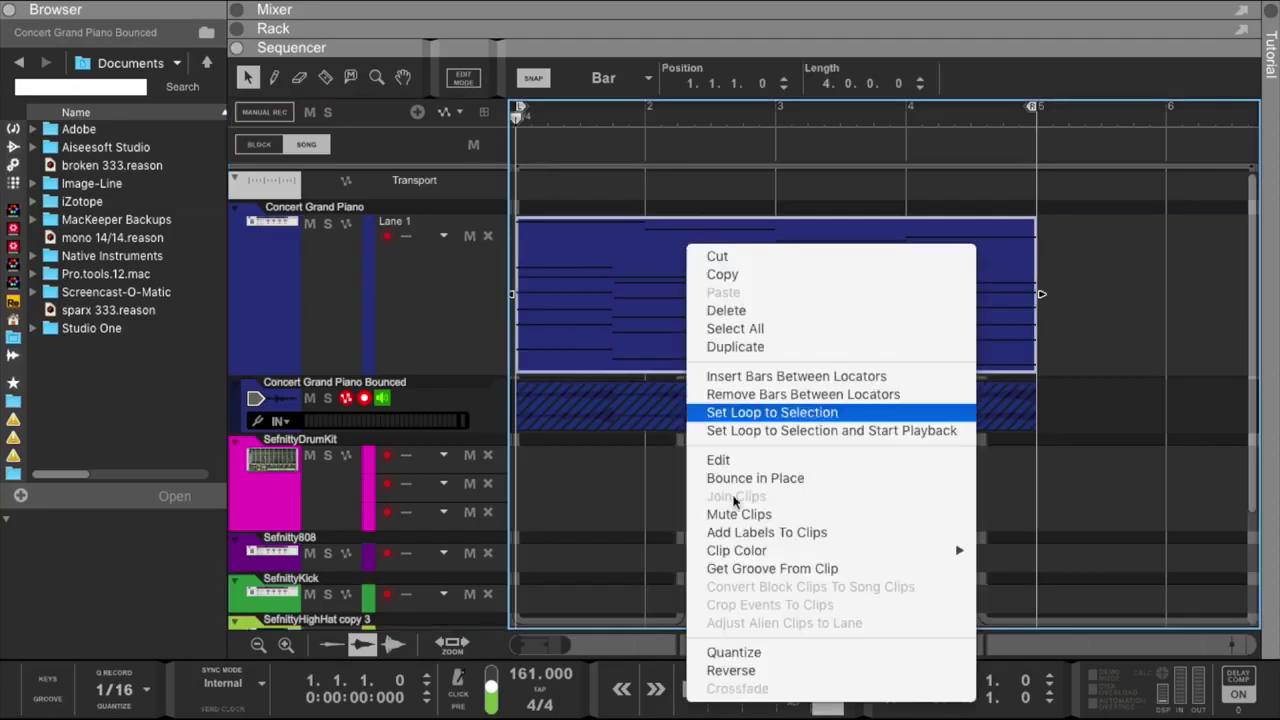
pyautogui.click(752, 672)
# Bounce the reversed Concert Grand Piano clip in place, then reverse the bounced audio clip and play it back.
pyautogui.rightClick(688, 278)
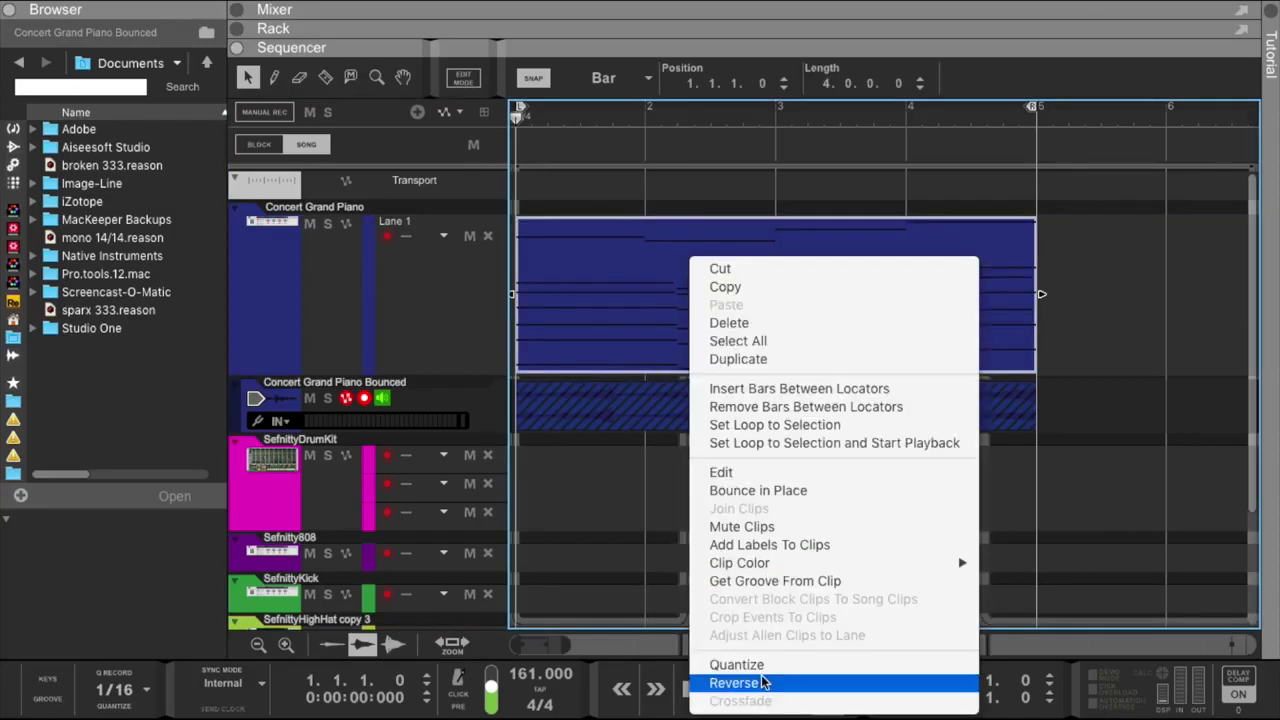
pyautogui.click(760, 490)
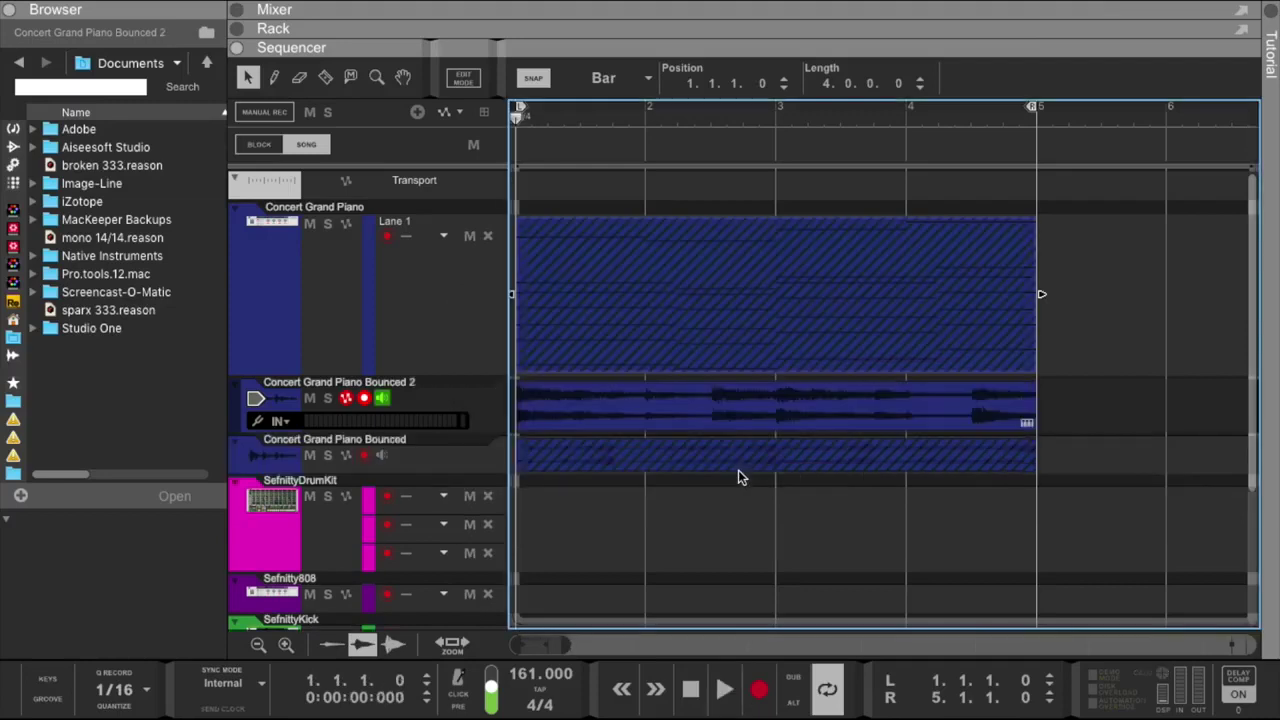
pyautogui.rightClick(709, 403)
pyautogui.click(748, 683)
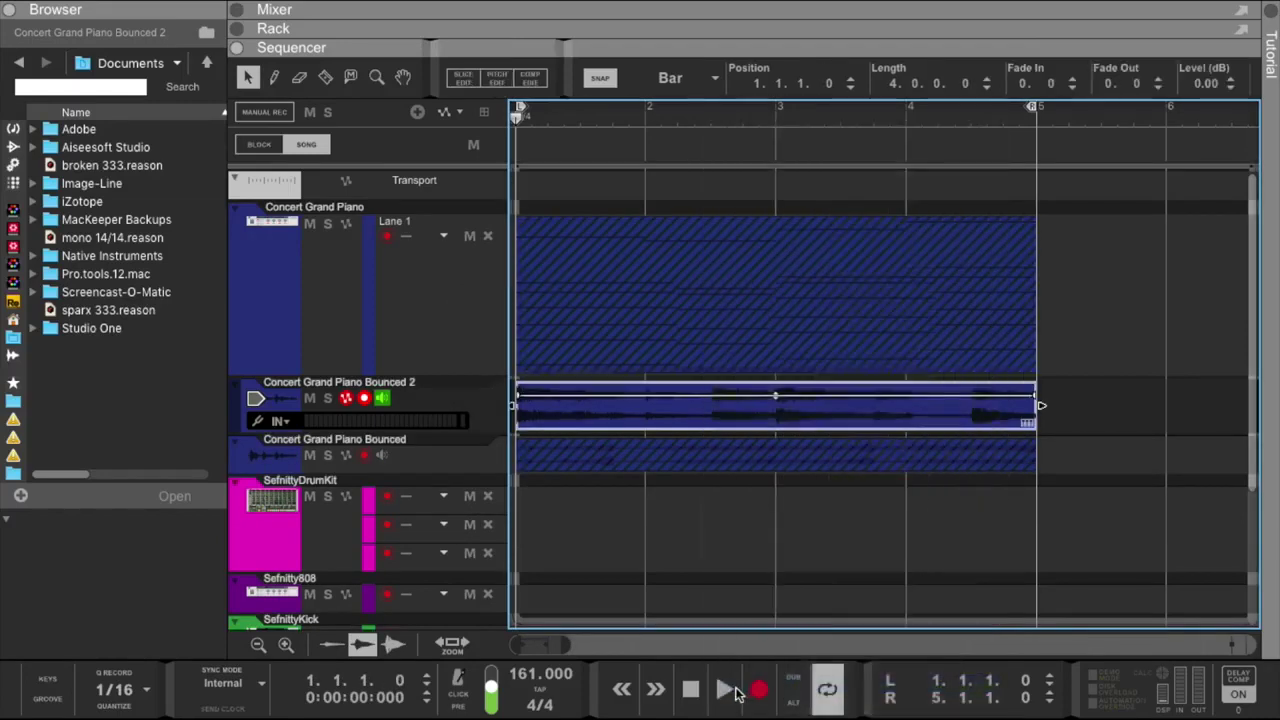
pyautogui.click(725, 686)
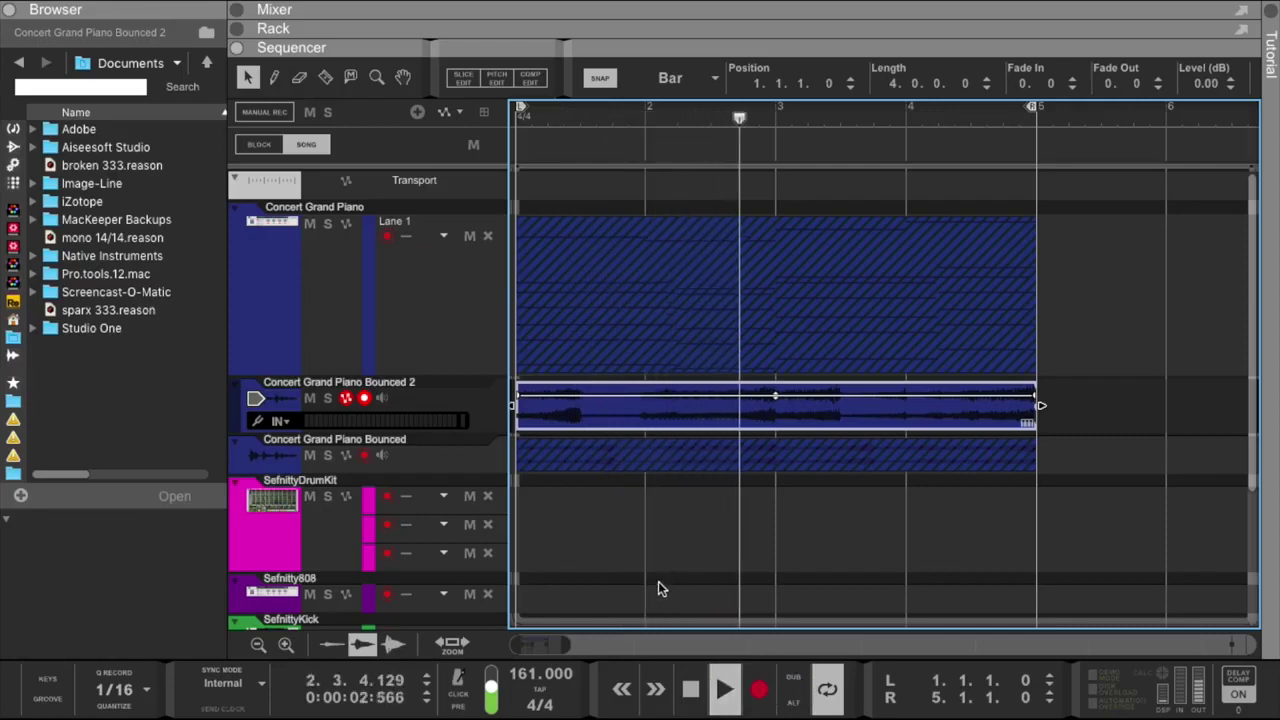
# Enlarge the Concert Grand Piano Bounced 2 and Concert Grand Piano Bounced tracks to show their waveforms.
pyautogui.moveTo(478, 432); pyautogui.dragTo(480, 550)
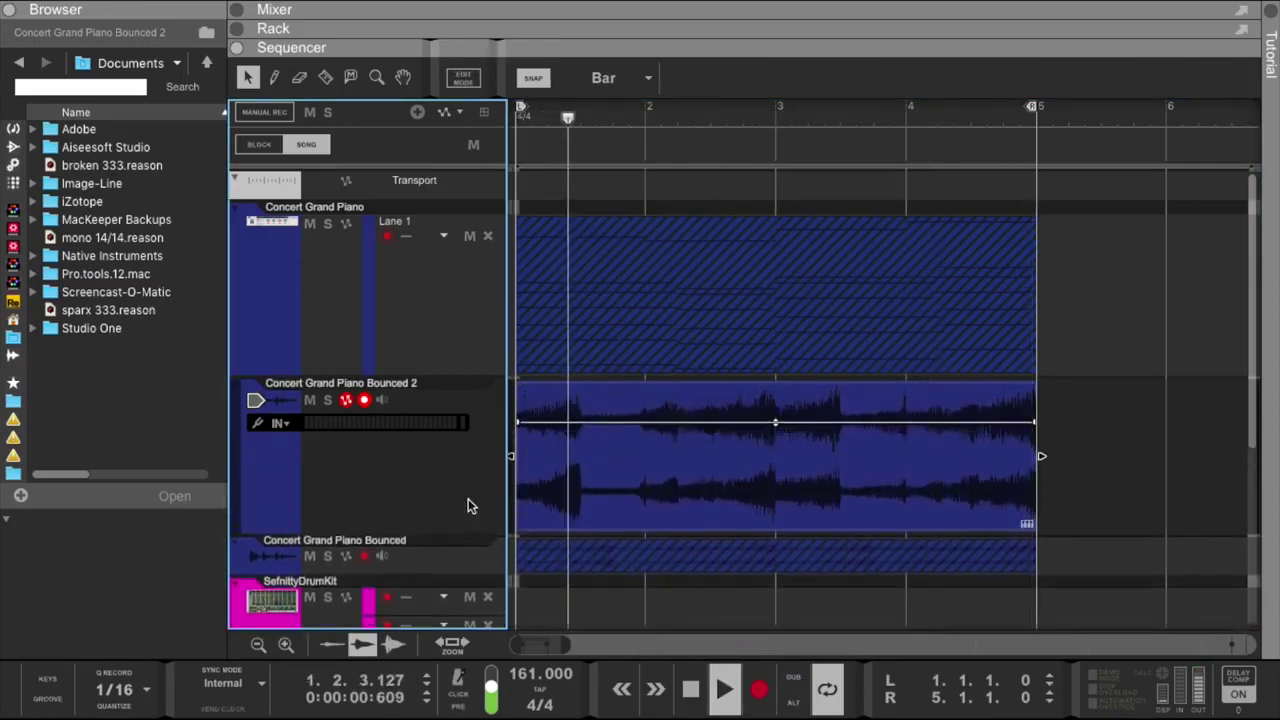
pyautogui.scroll(-3, 468, 498)
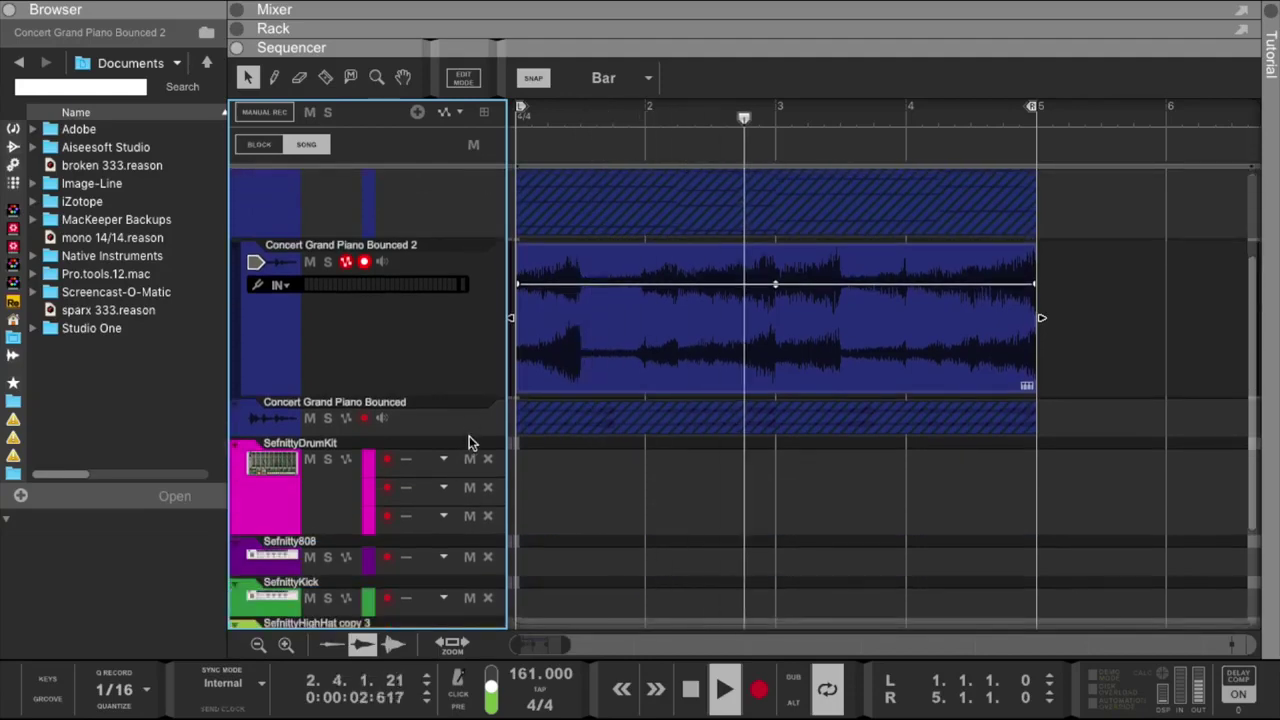
pyautogui.moveTo(471, 436); pyautogui.dragTo(479, 571)
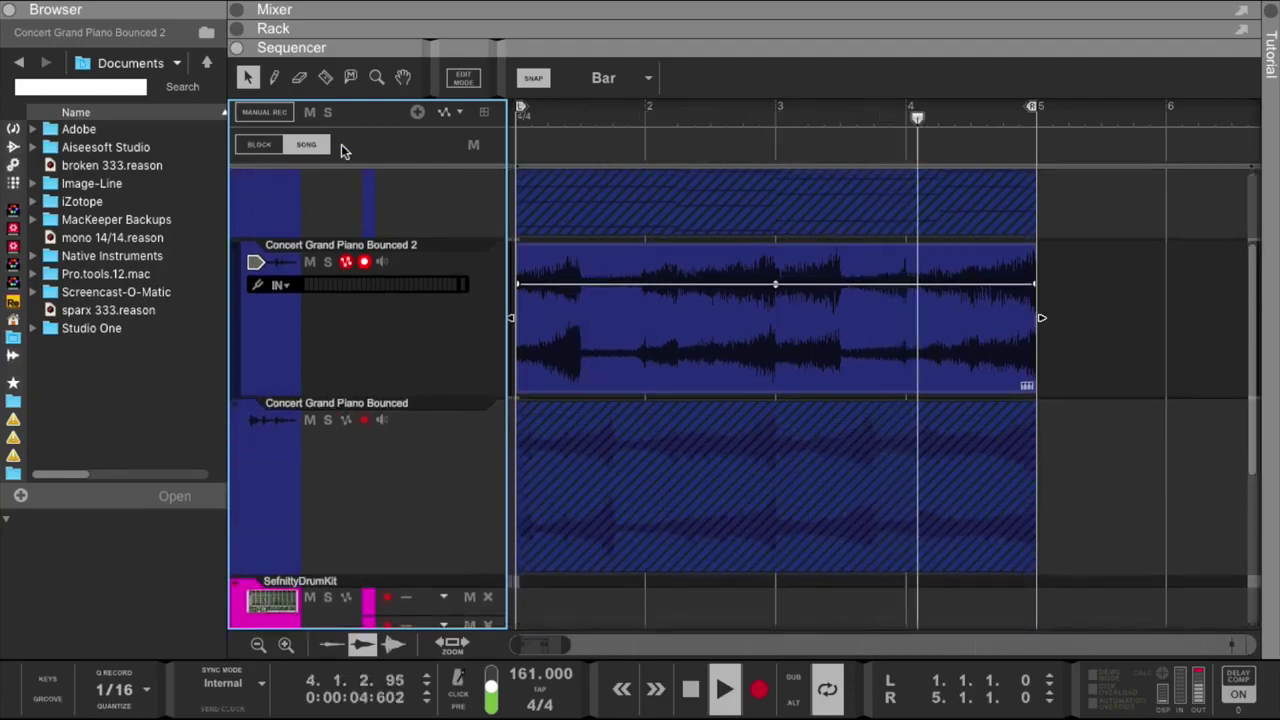
# Compare the two bounced piano clips by alternately muting them with the Mute tool, leaving only Bounced 2 unmuted.
pyautogui.click(351, 77)
pyautogui.click(782, 384)
pyautogui.click(782, 485)
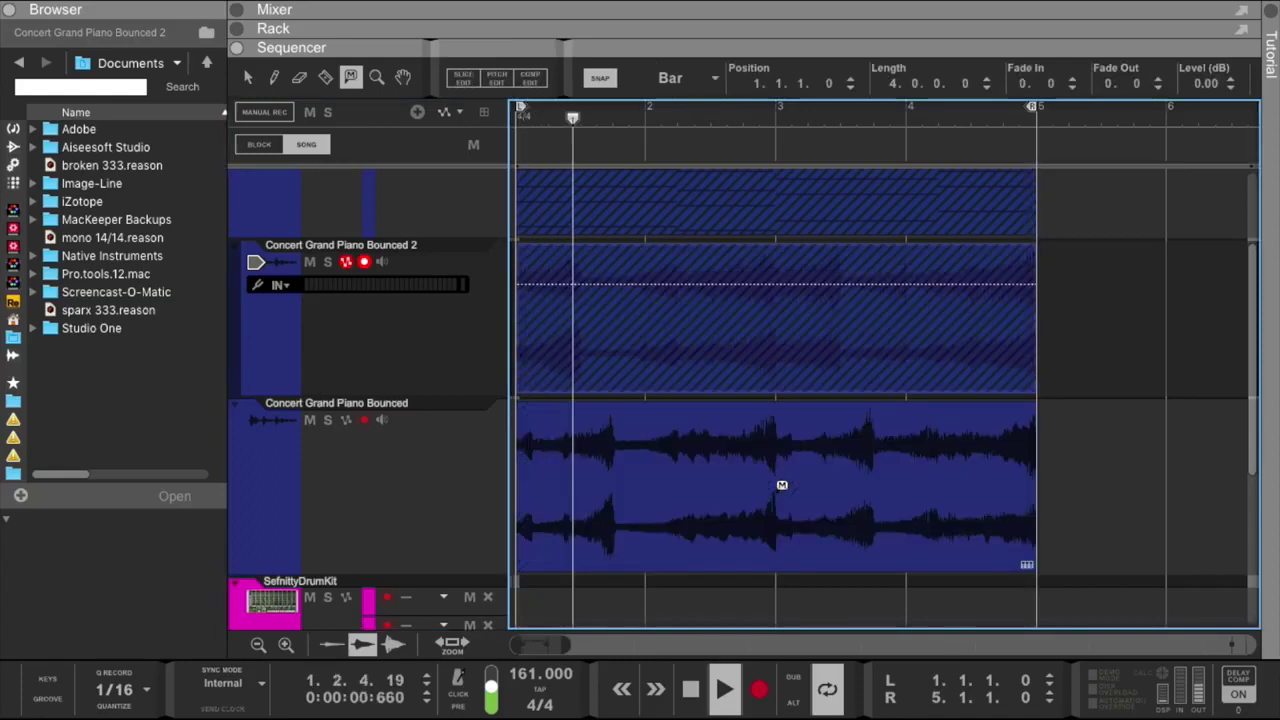
pyautogui.scroll(2, 781, 486)
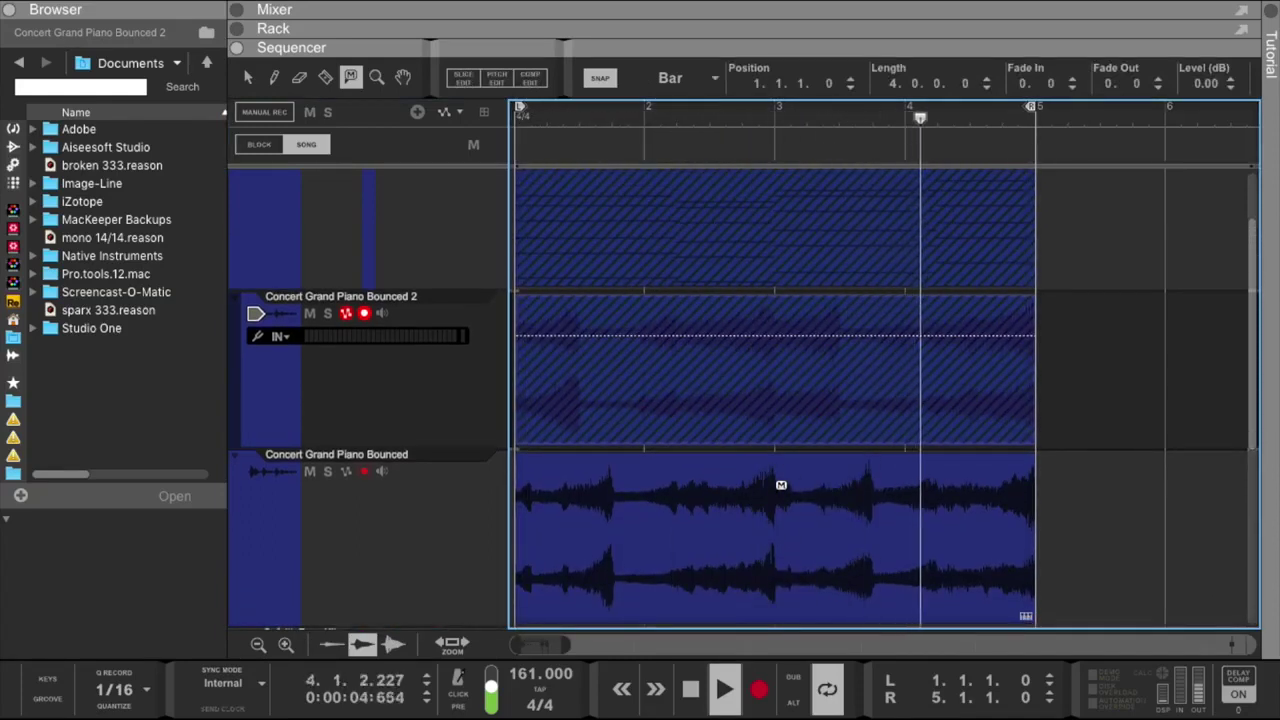
pyautogui.click(781, 485)
pyautogui.click(778, 402)
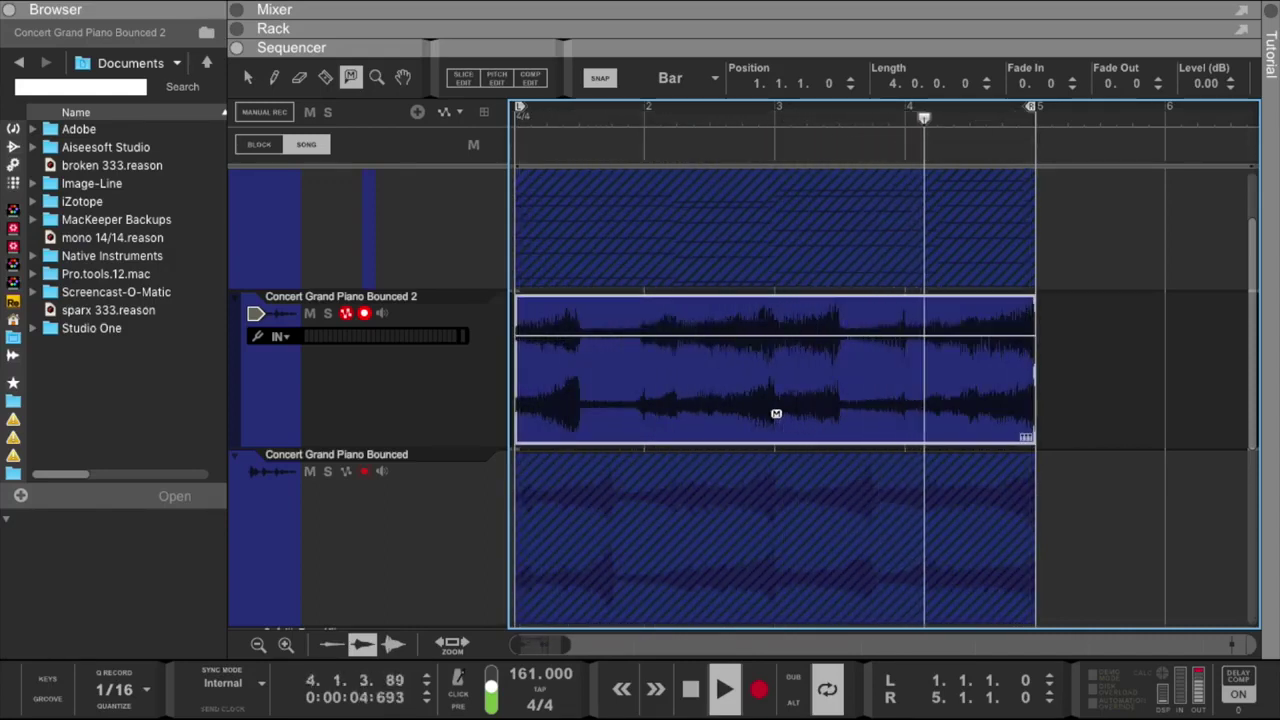
pyautogui.click(784, 462)
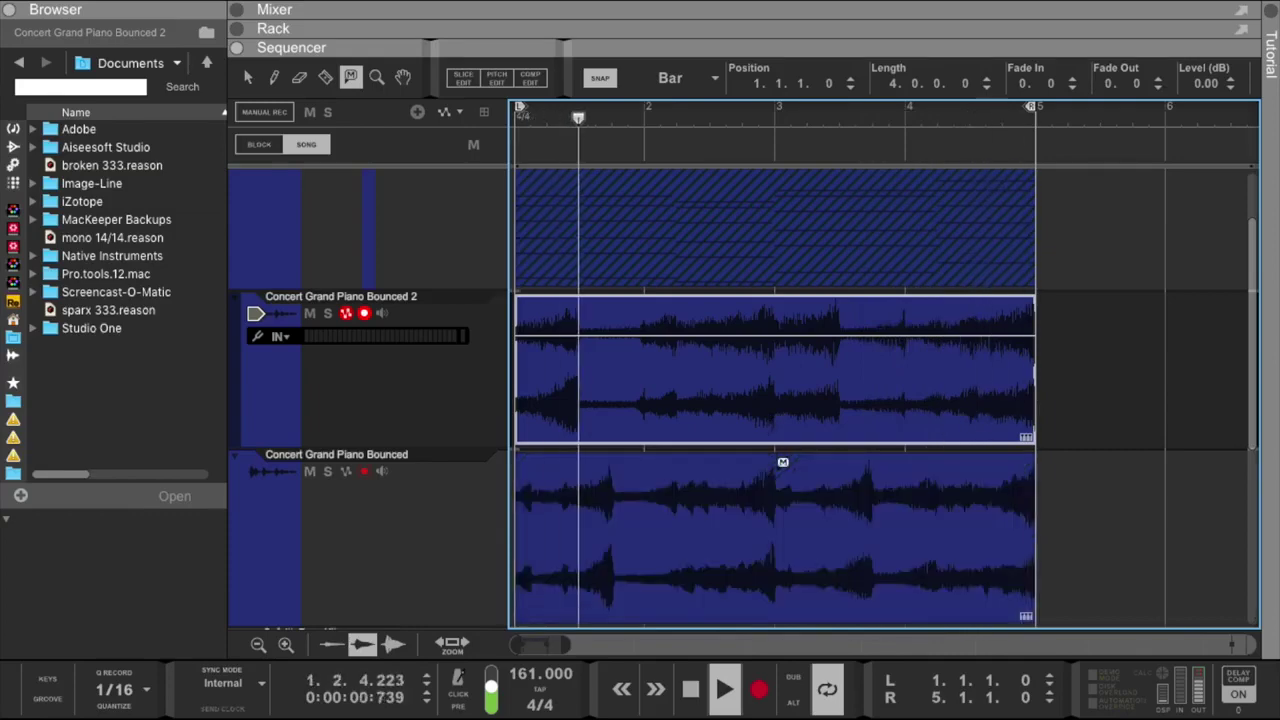
pyautogui.click(784, 462)
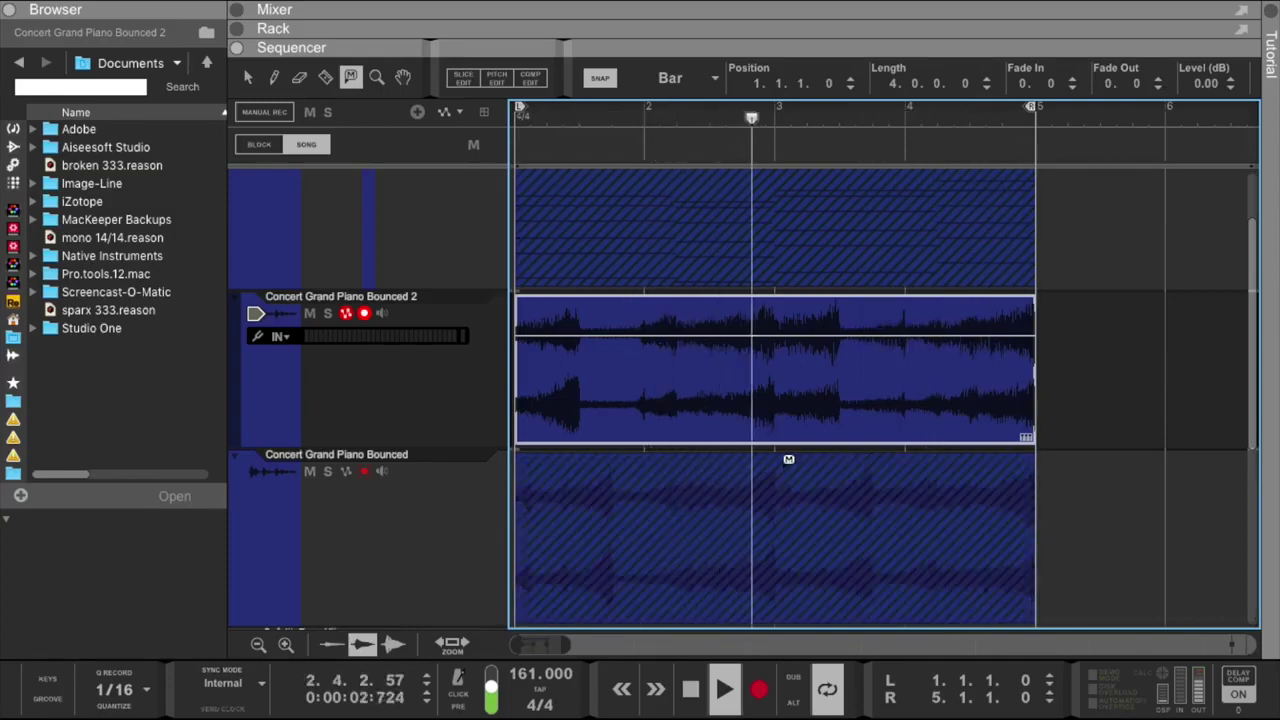
pyautogui.click(699, 690)
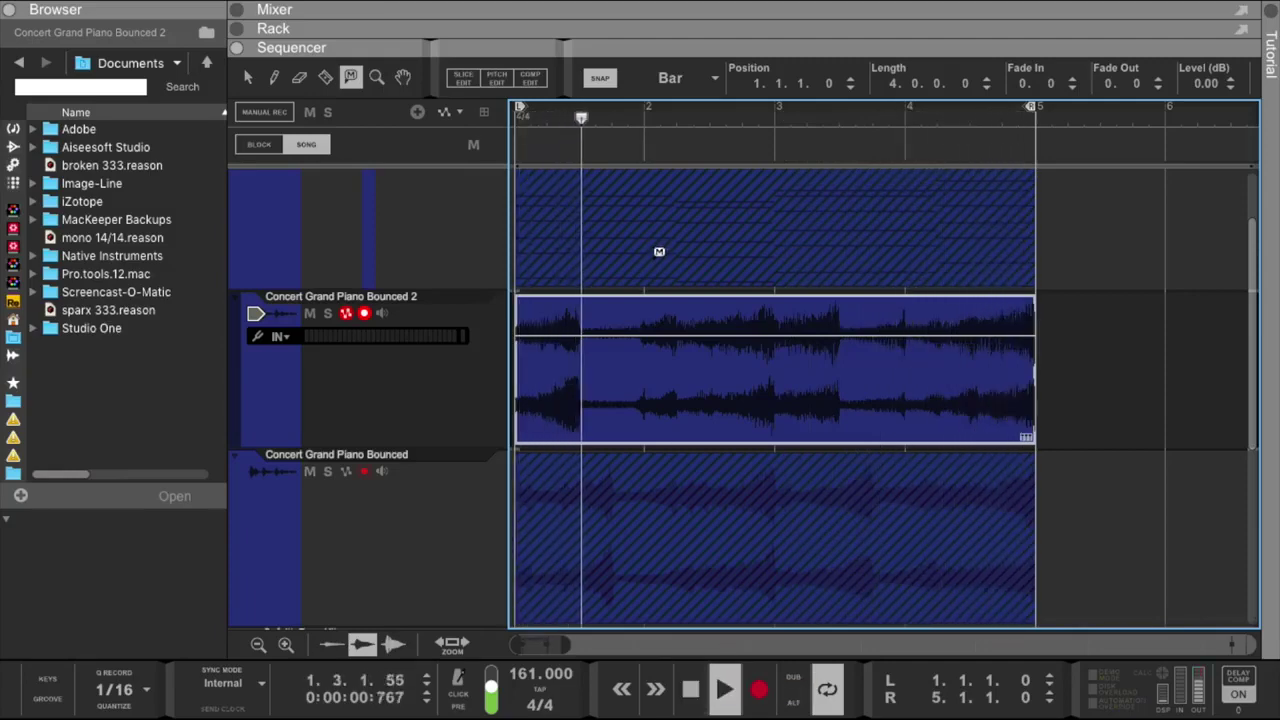
# Reverse the Concert Grand Piano note clip back to its original direction and unmute it.
pyautogui.click(248, 77)
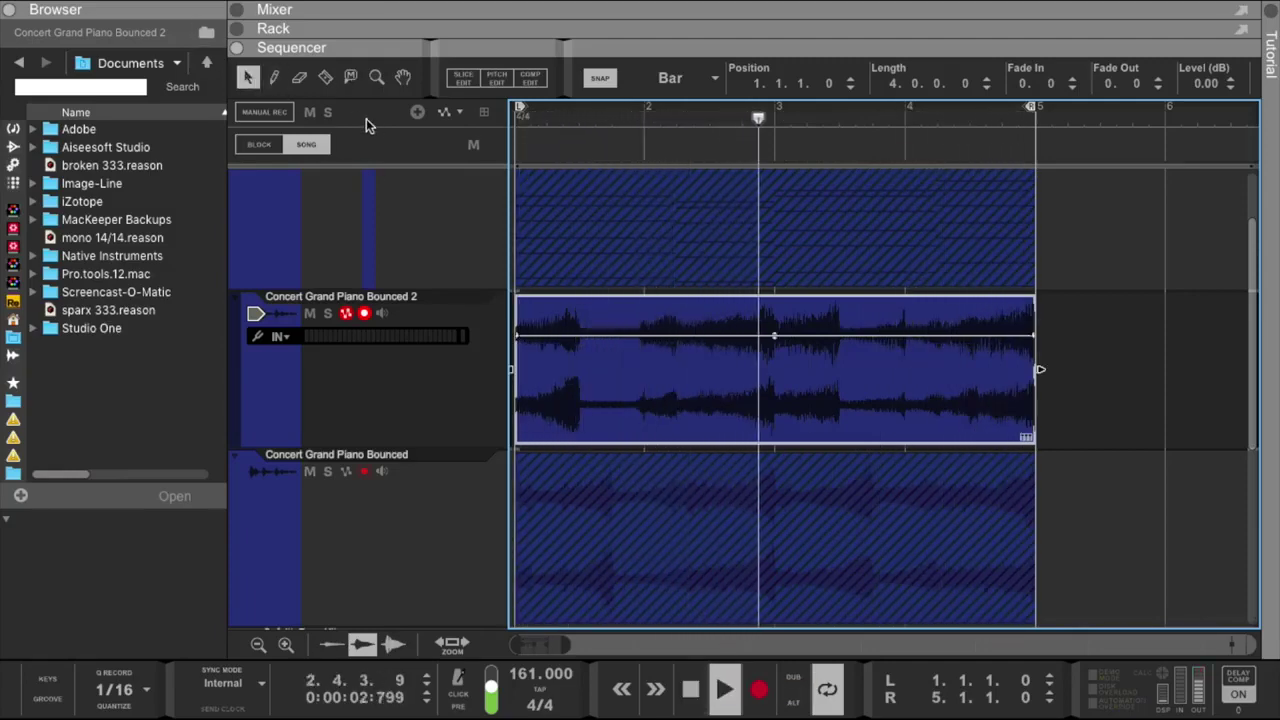
pyautogui.click(623, 191)
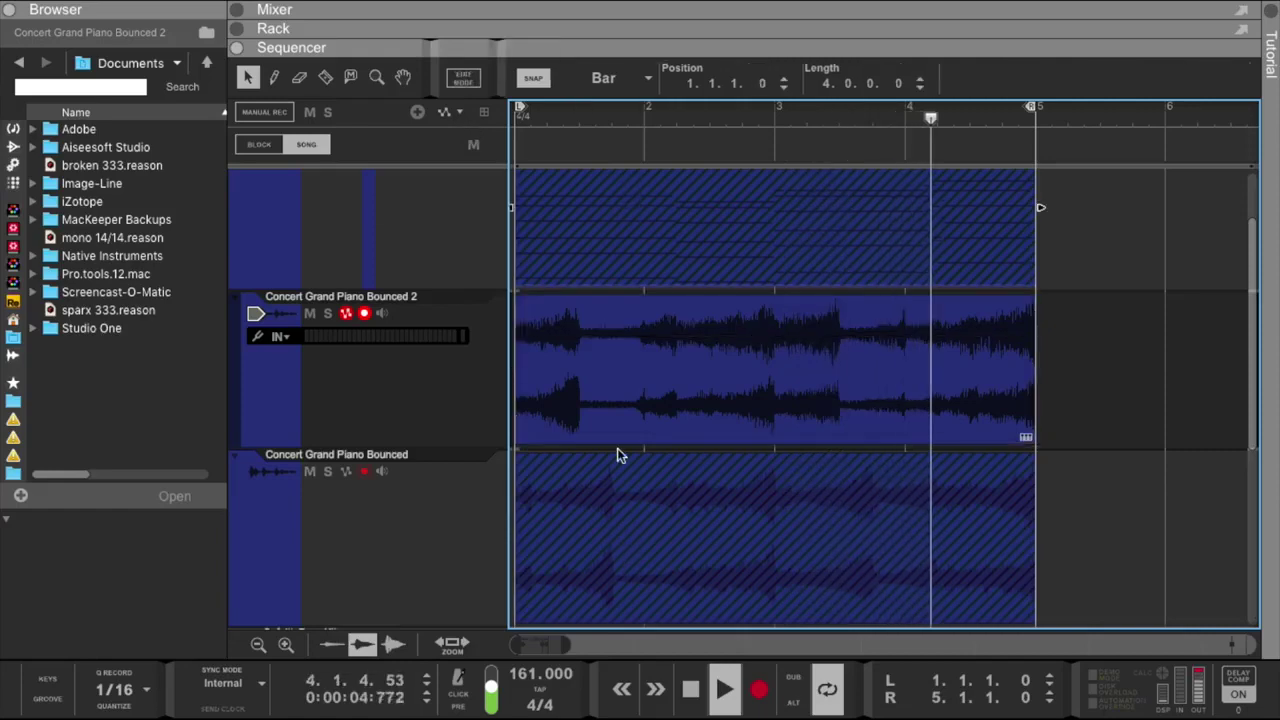
pyautogui.rightClick(630, 270)
pyautogui.click(660, 684)
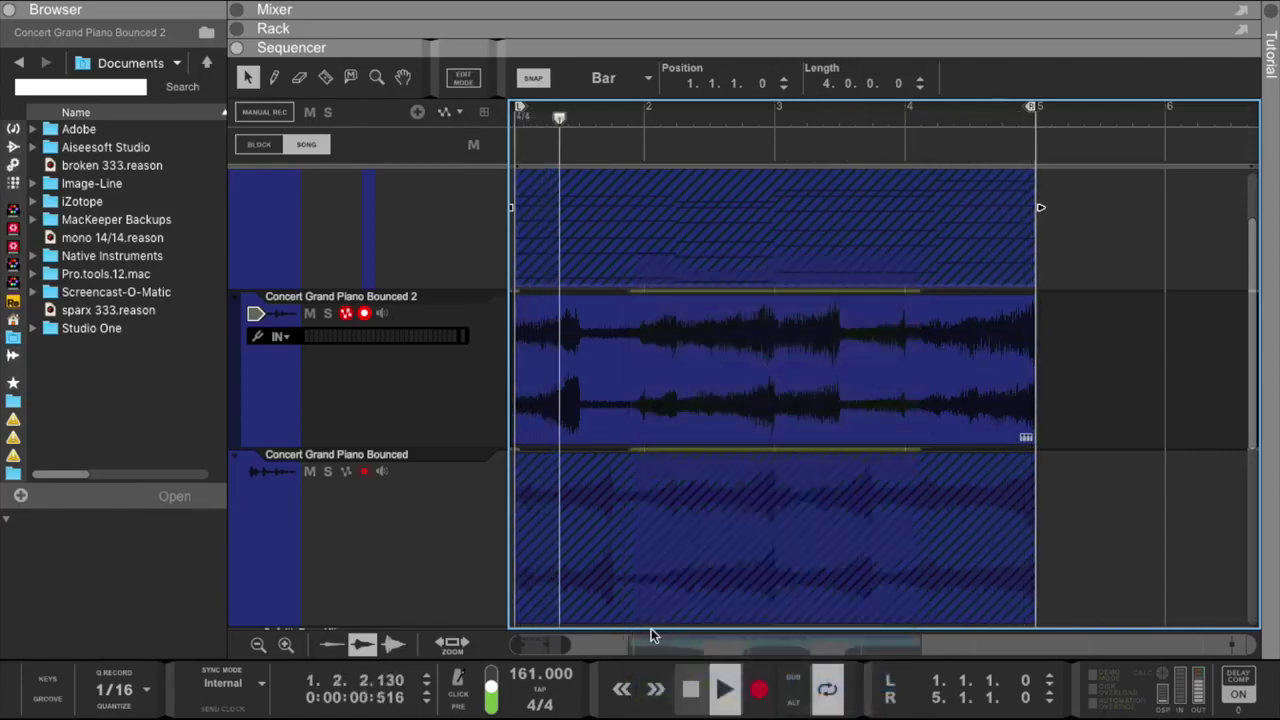
pyautogui.click(352, 78)
pyautogui.click(628, 201)
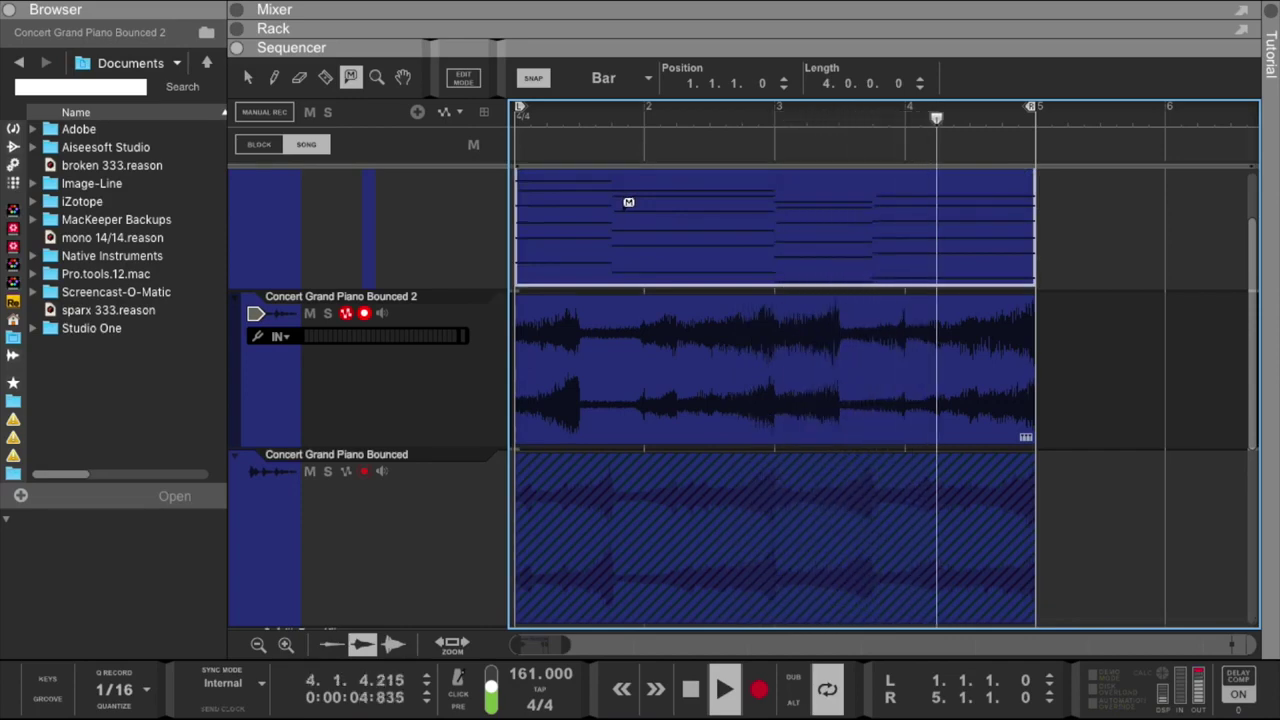
pyautogui.scroll(2, 628, 201)
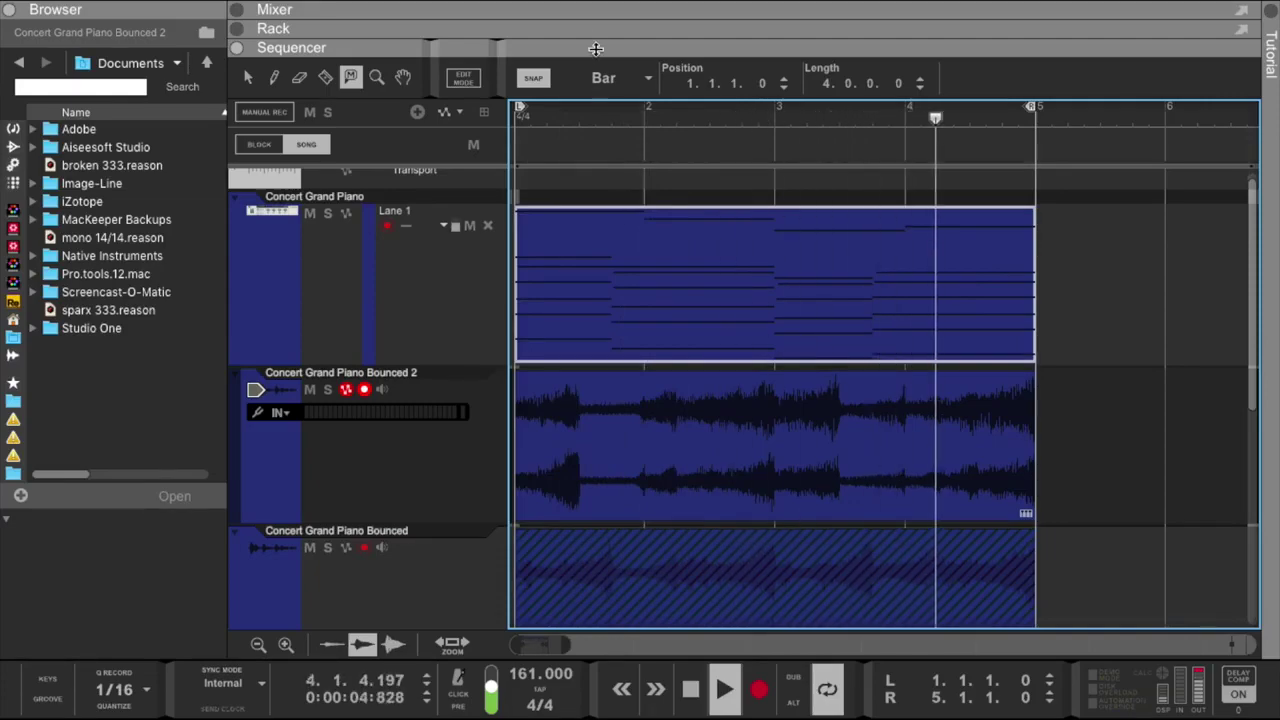
# Show the mixer and rack together, giving the rack more height around the Concert Grand Piano Bounced 2 device.
pyautogui.moveTo(603, 21); pyautogui.dragTo(692, 676)
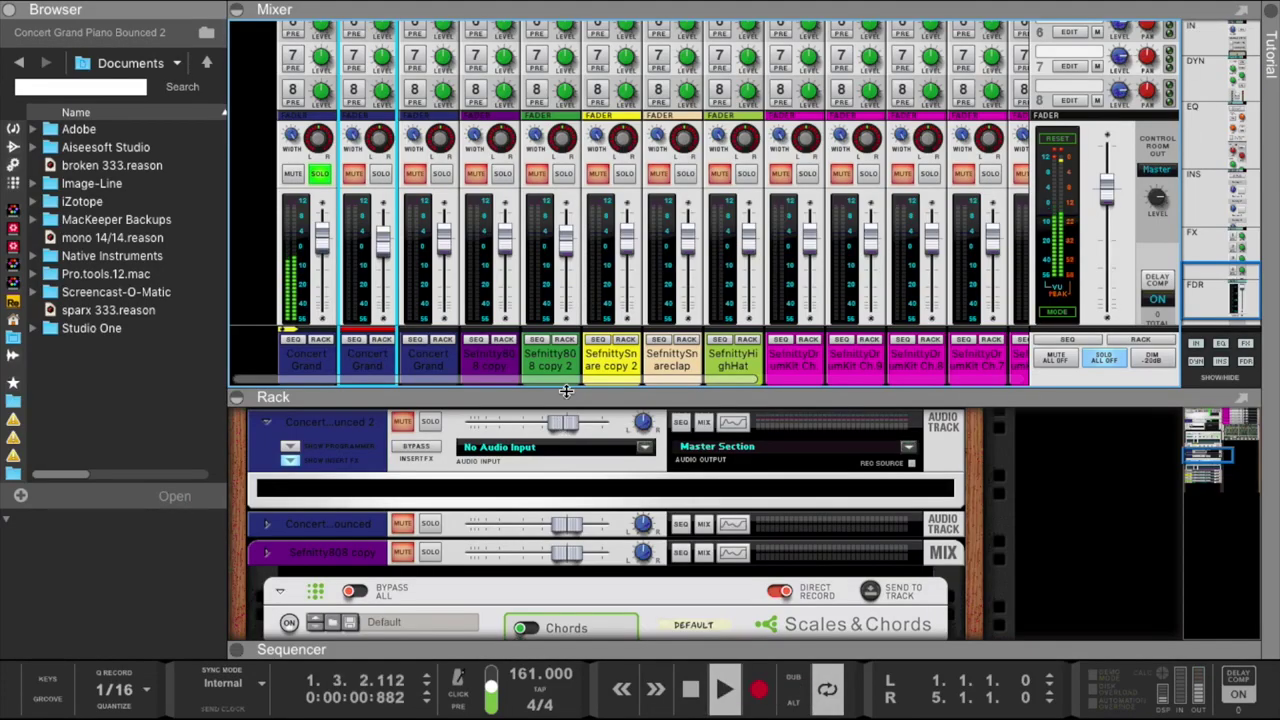
pyautogui.moveTo(563, 387); pyautogui.dragTo(528, 302)
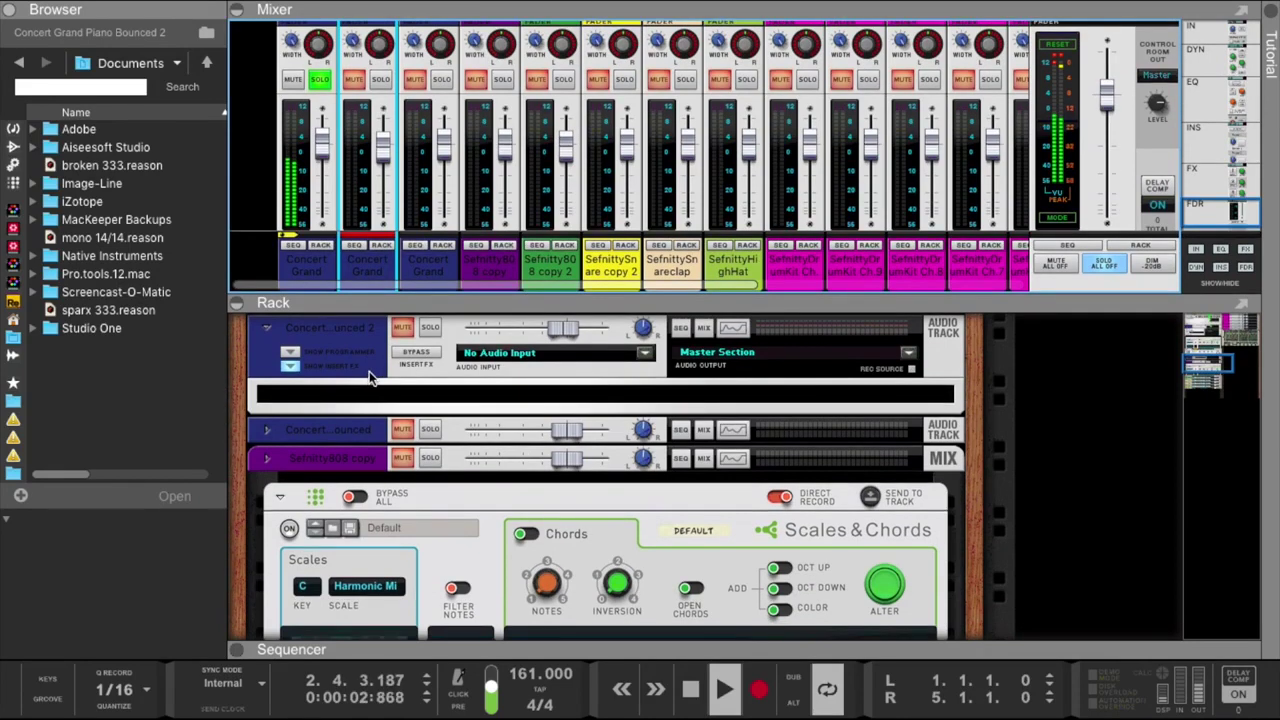
pyautogui.click(378, 250)
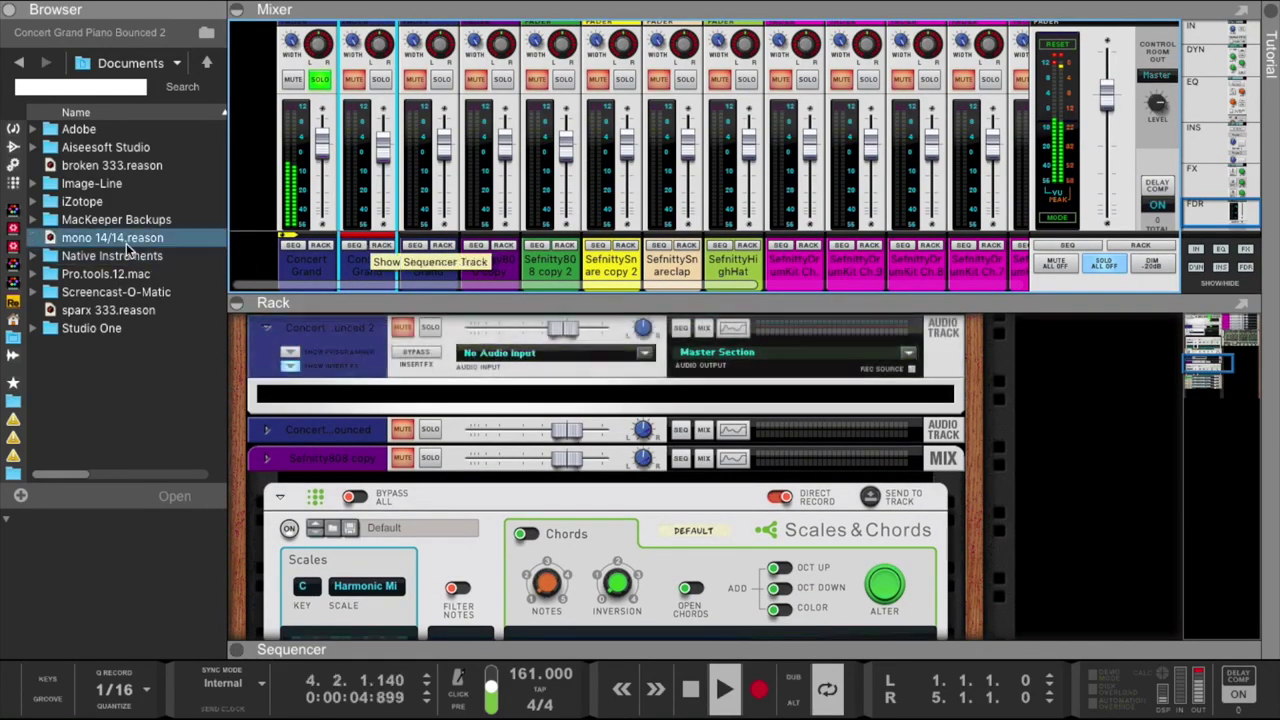
# Add the Cableguys PanCake2 effect to Concert Grand Piano Bounced 2's insert effects and open its editing window.
pyautogui.click(13, 147)
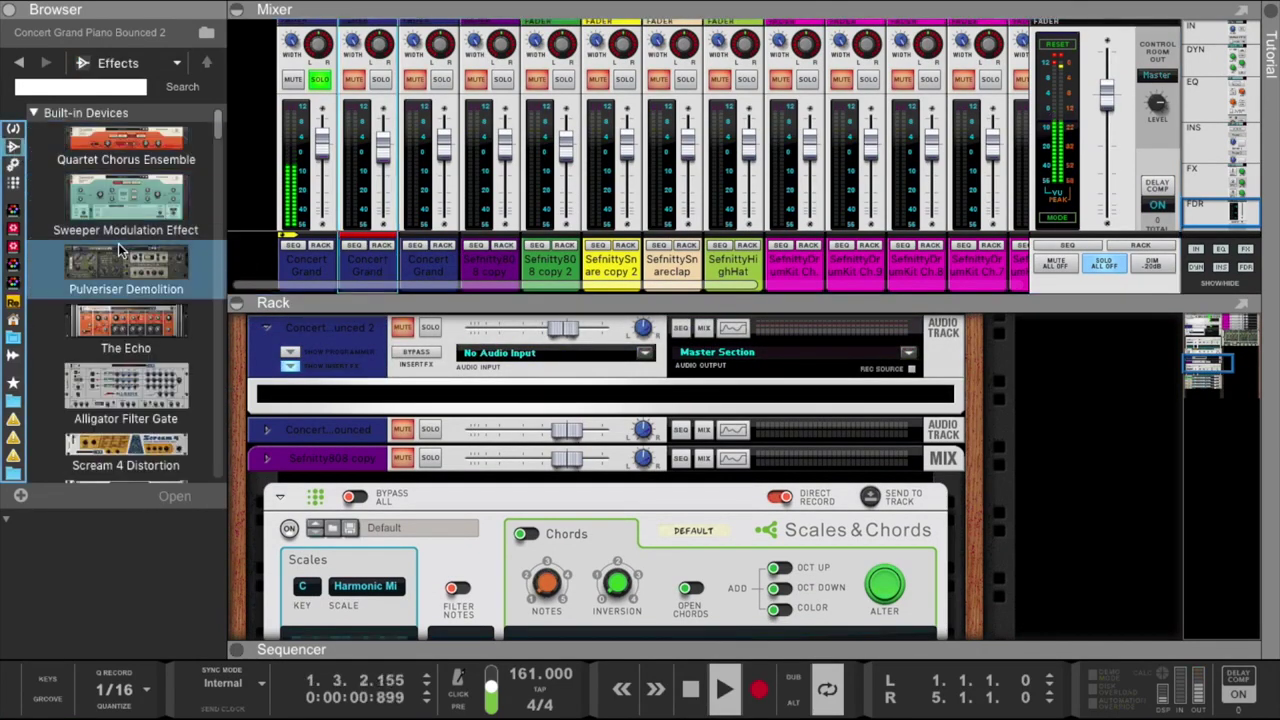
pyautogui.scroll(-10, 115, 248)
pyautogui.scroll(-10, 115, 248)
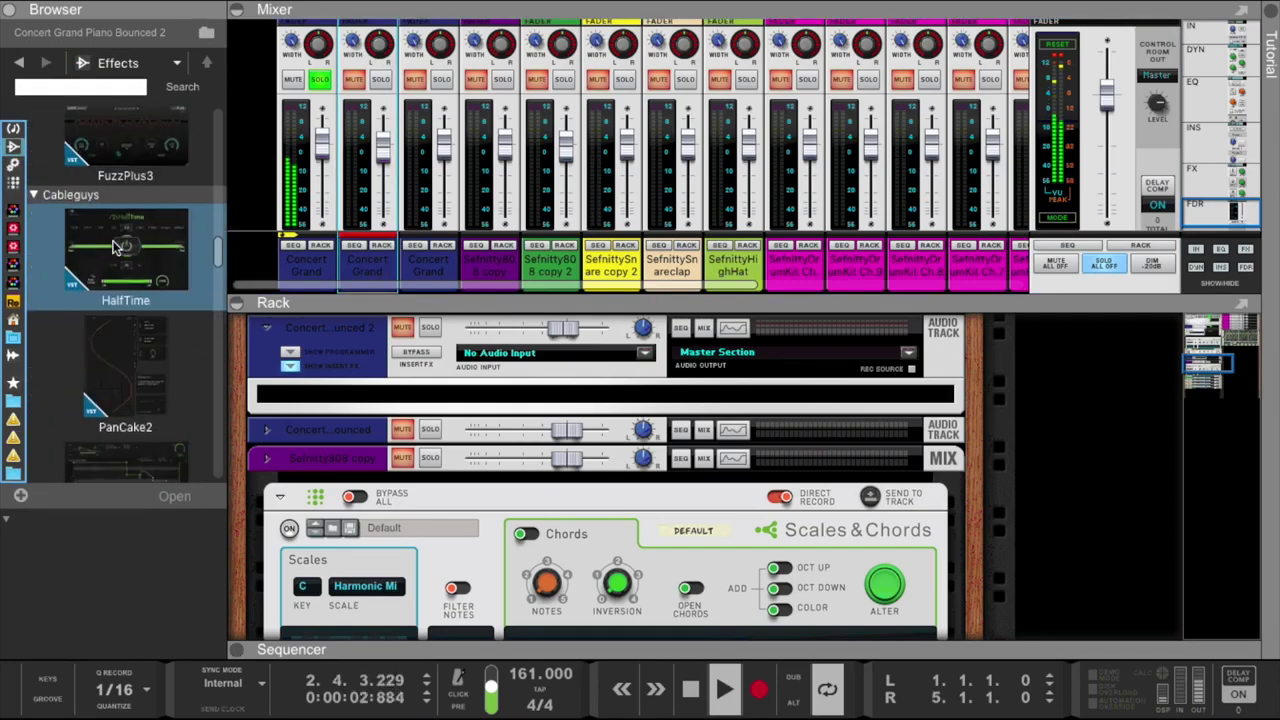
pyautogui.moveTo(125, 300)
pyautogui.mouseDown()
pyautogui.moveTo(213, 313)
pyautogui.moveTo(433, 393)
pyautogui.mouseUp()
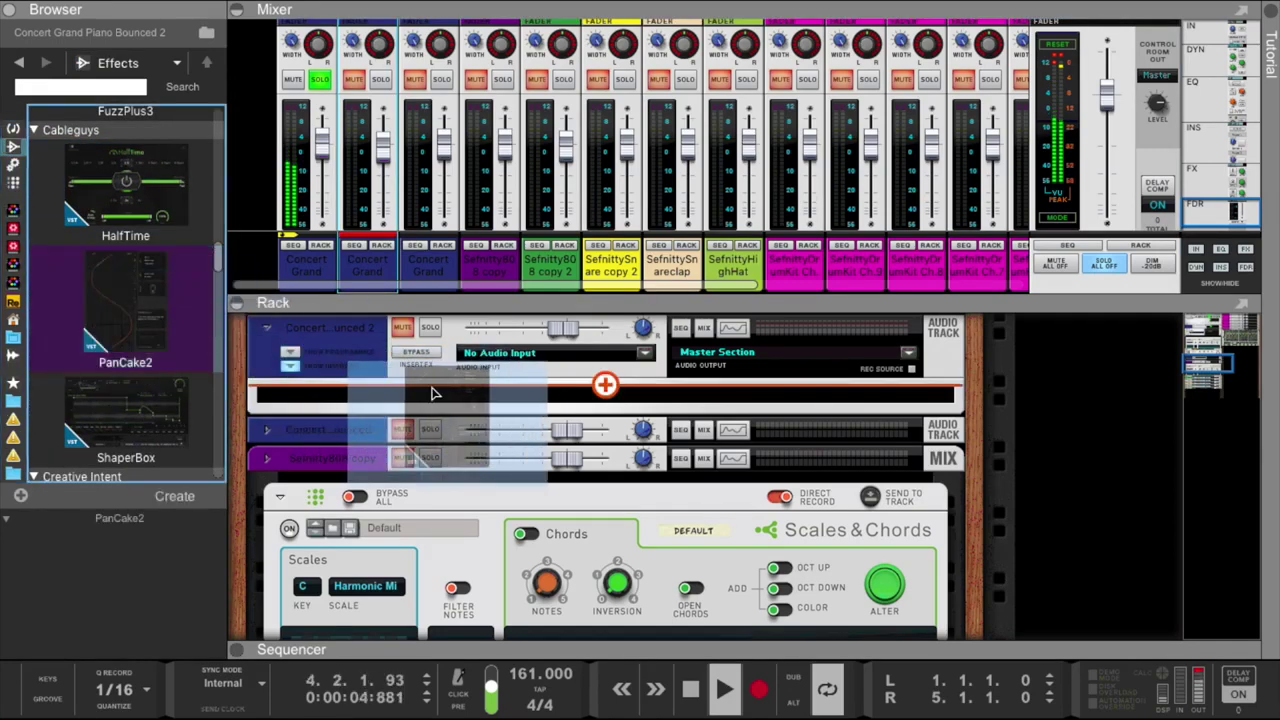
pyautogui.moveTo(435, 321); pyautogui.dragTo(435, 325)
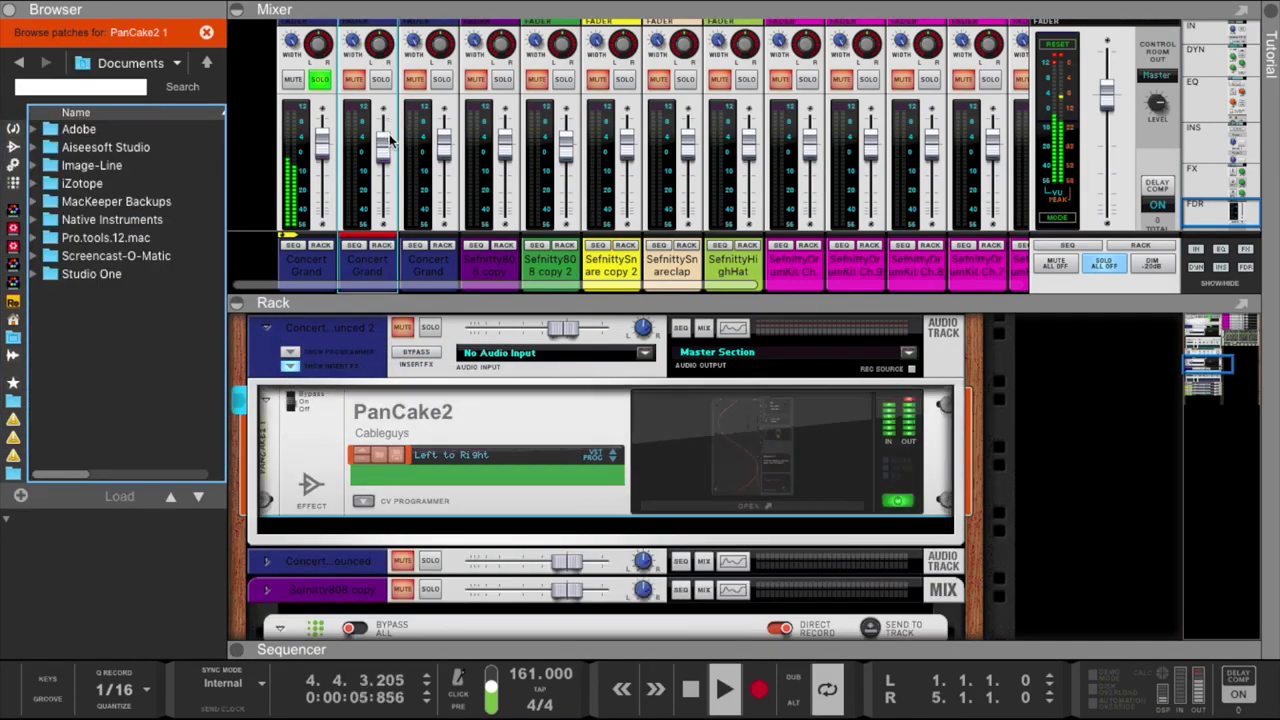
pyautogui.click(729, 486)
pyautogui.moveTo(265, 65); pyautogui.dragTo(775, 30)
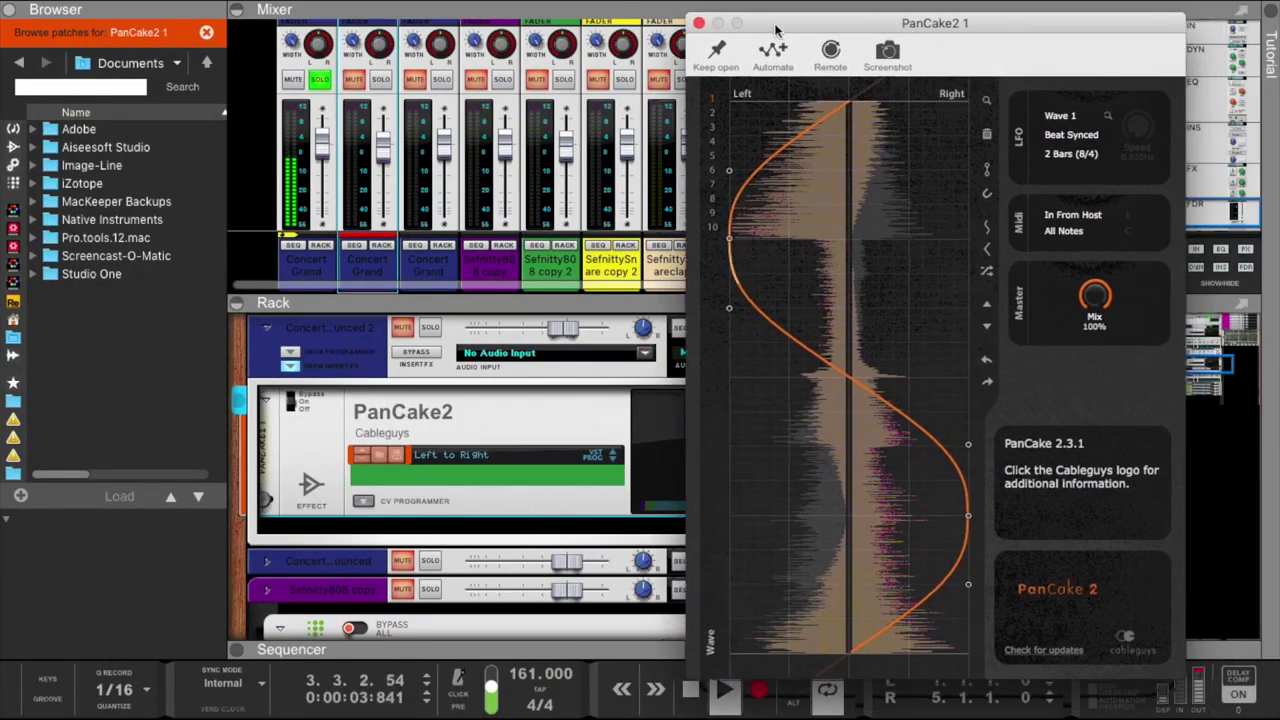
# Solo the second Concert Grand channel together with the first one and close the PanCake2 window.
pyautogui.click(379, 80)
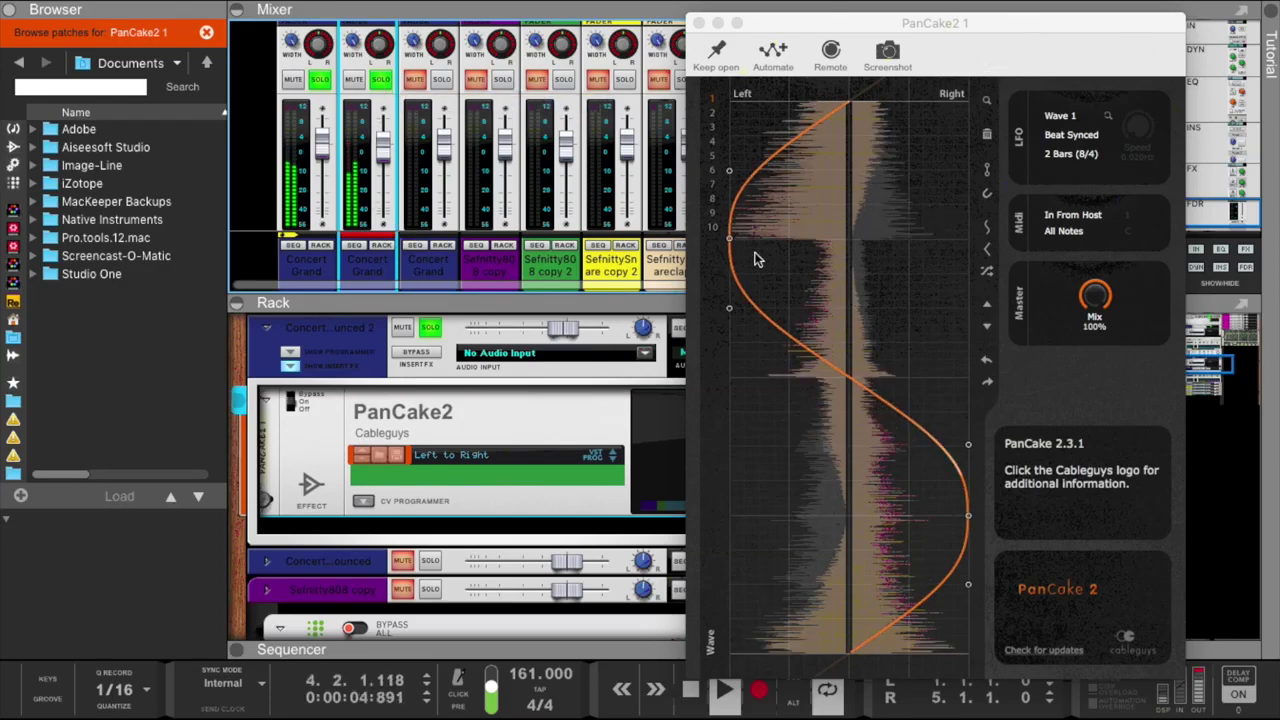
pyautogui.click(698, 22)
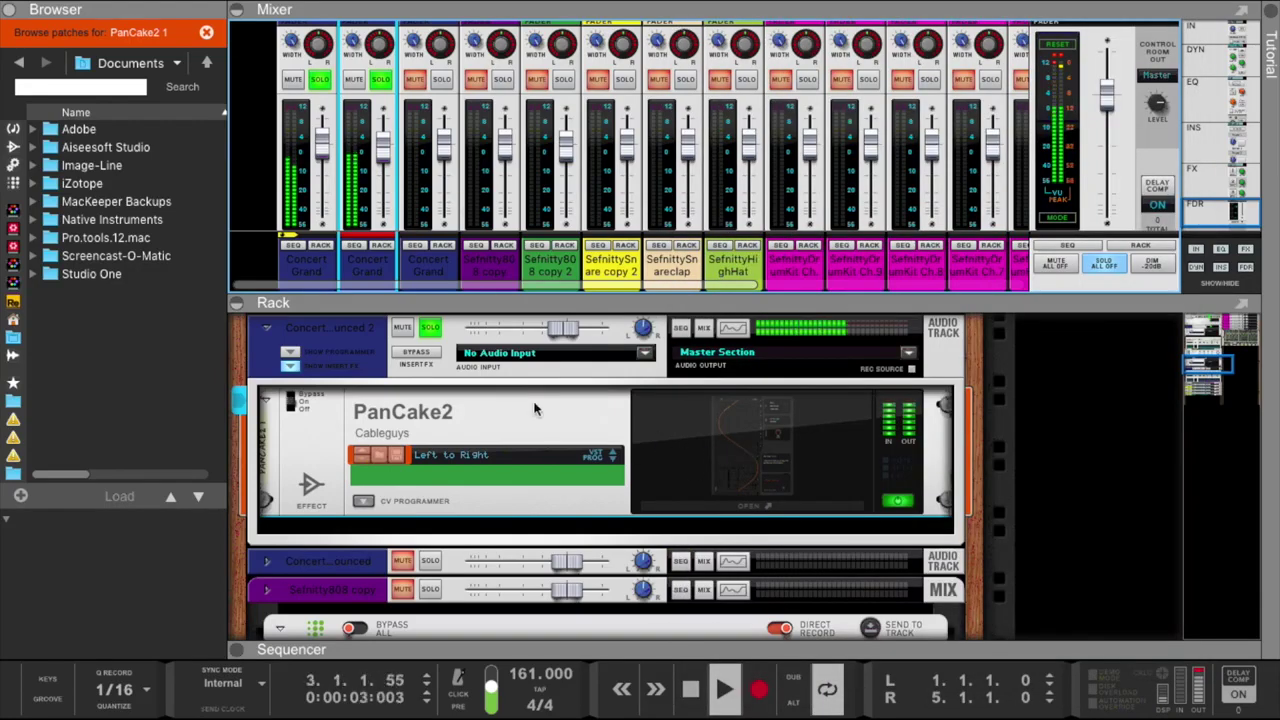
pyautogui.scroll(-2, 490, 404)
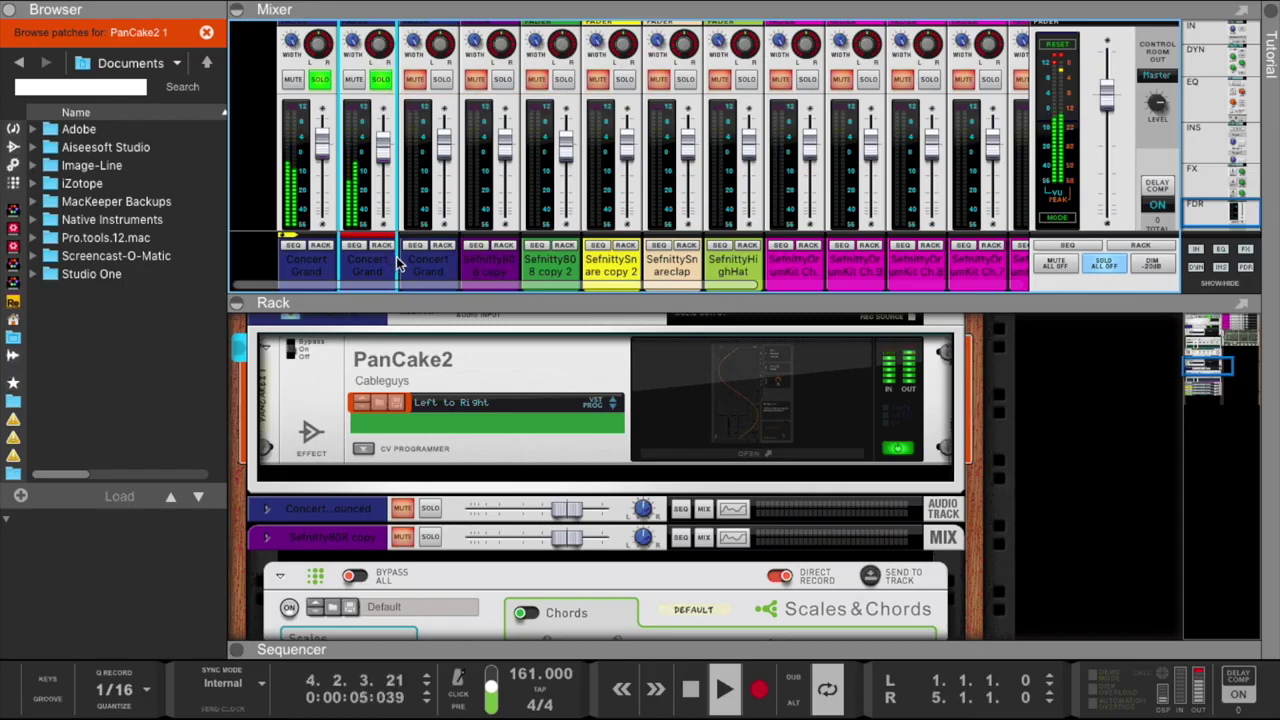
# Select both soloed Concert Grand channels in the mixer and route them to a new output bus.
pyautogui.click(340, 270)
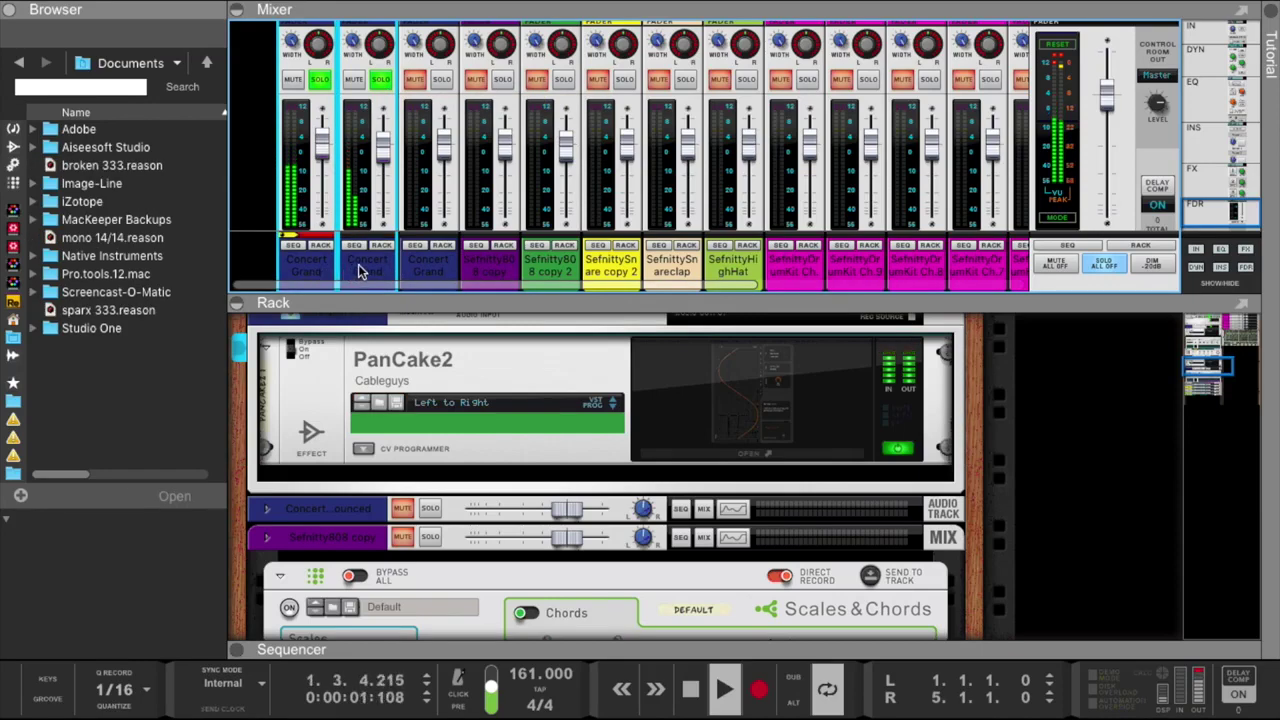
pyautogui.rightClick(362, 271)
pyautogui.moveTo(477, 482)
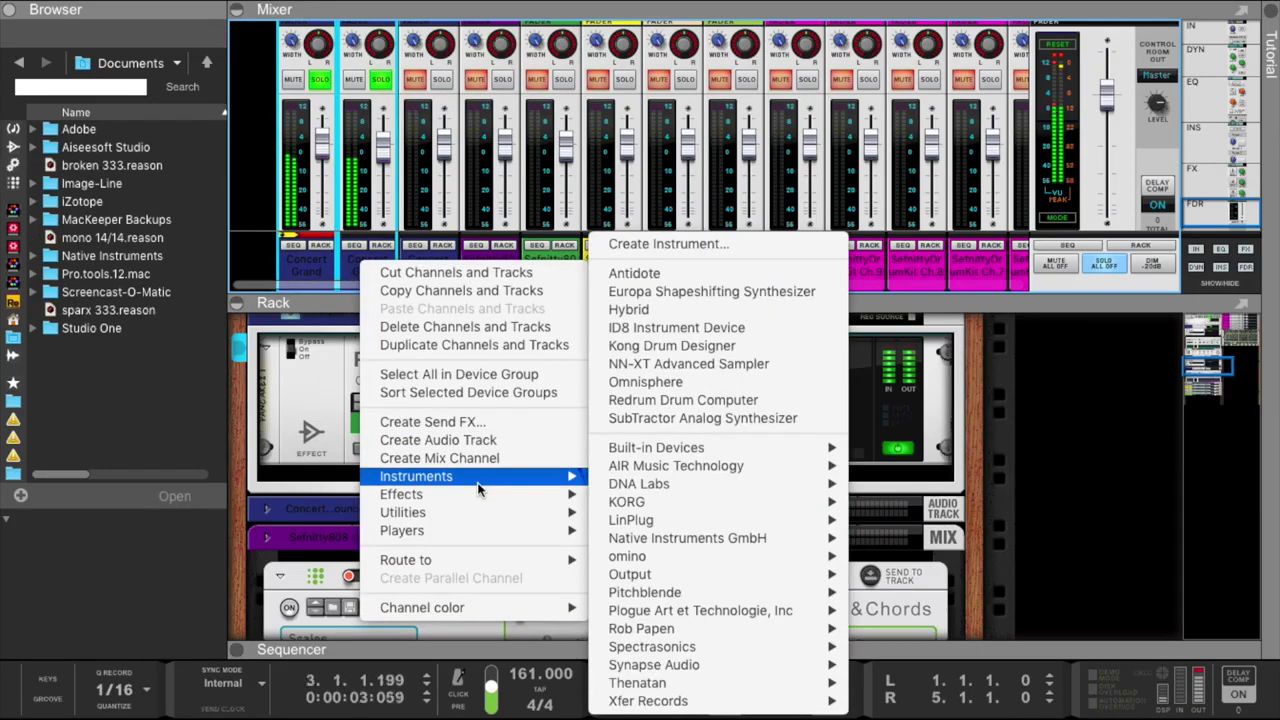
pyautogui.moveTo(479, 559)
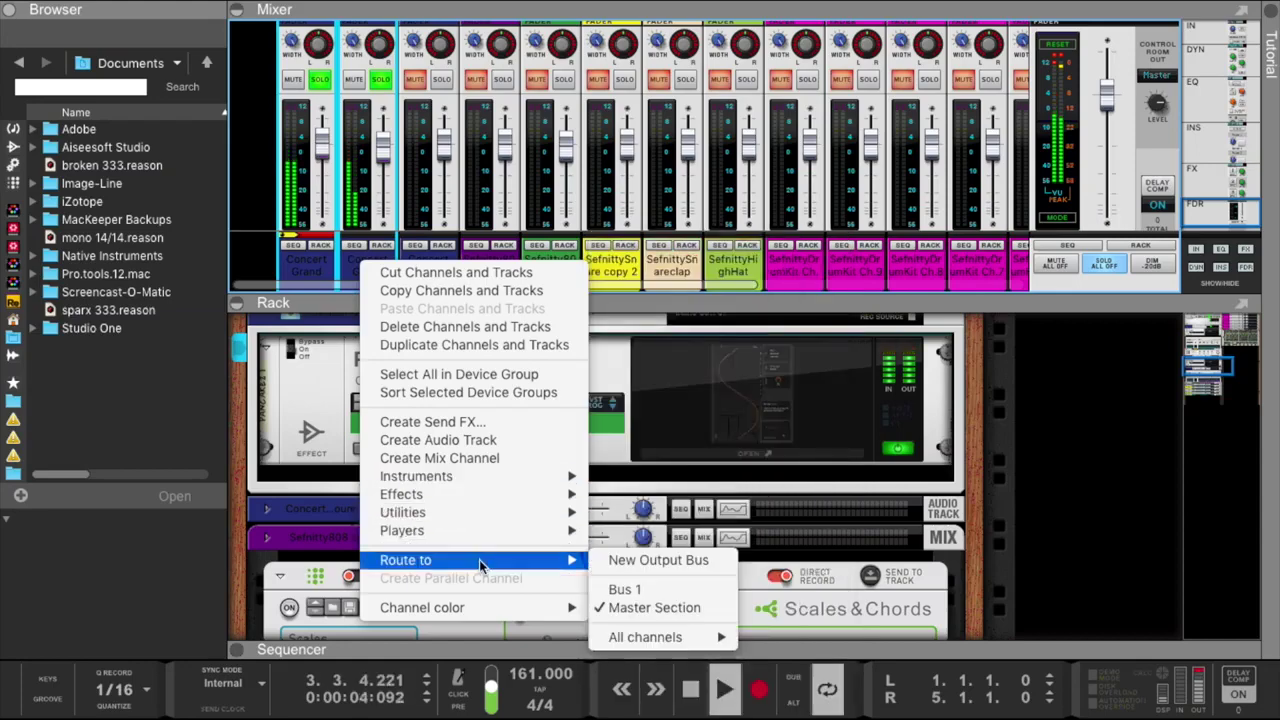
pyautogui.click(656, 562)
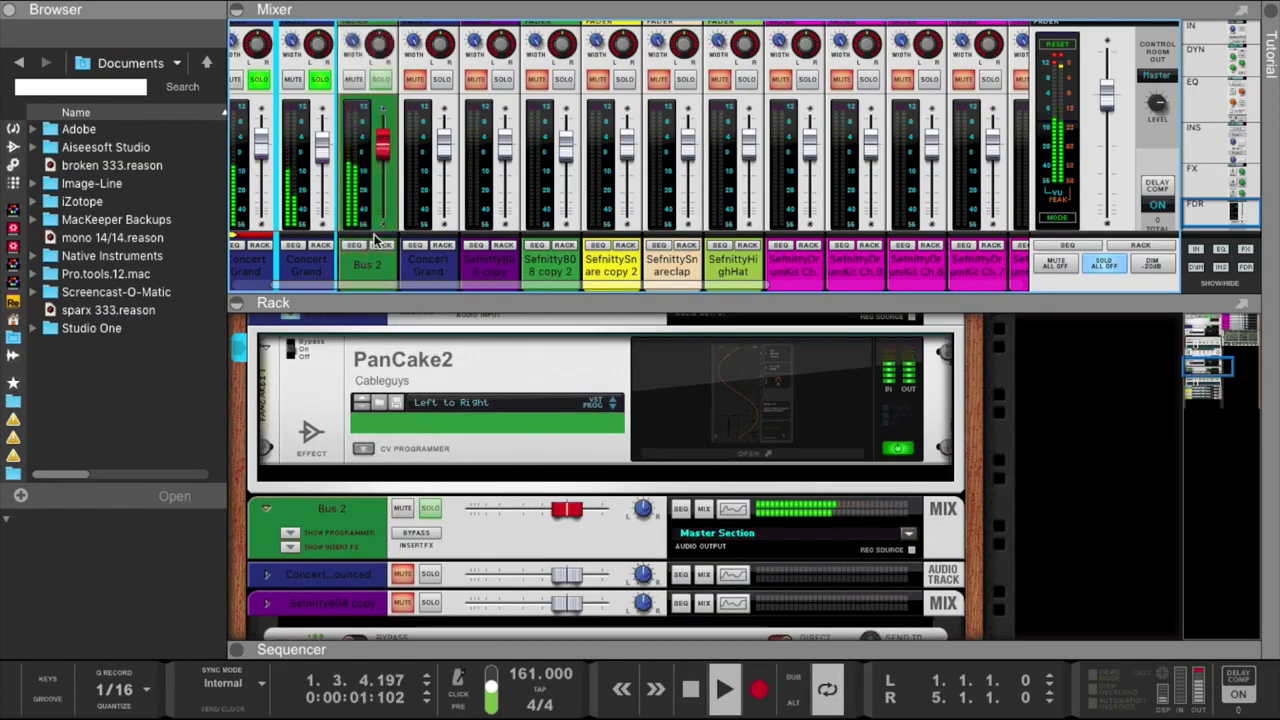
# Show Bus 2's insert effects in the rack and add an MClass Equalizer from the Effects browser.
pyautogui.click(377, 244)
pyautogui.scroll(-1, 446, 517)
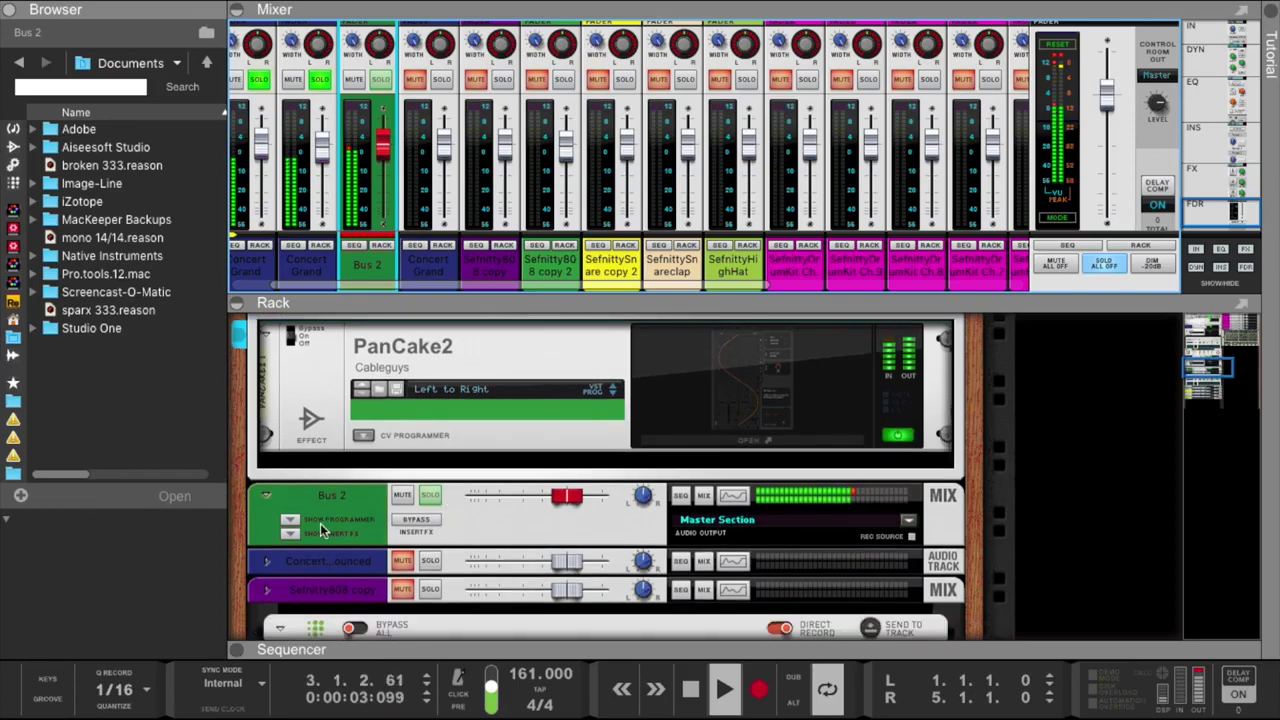
pyautogui.click(290, 532)
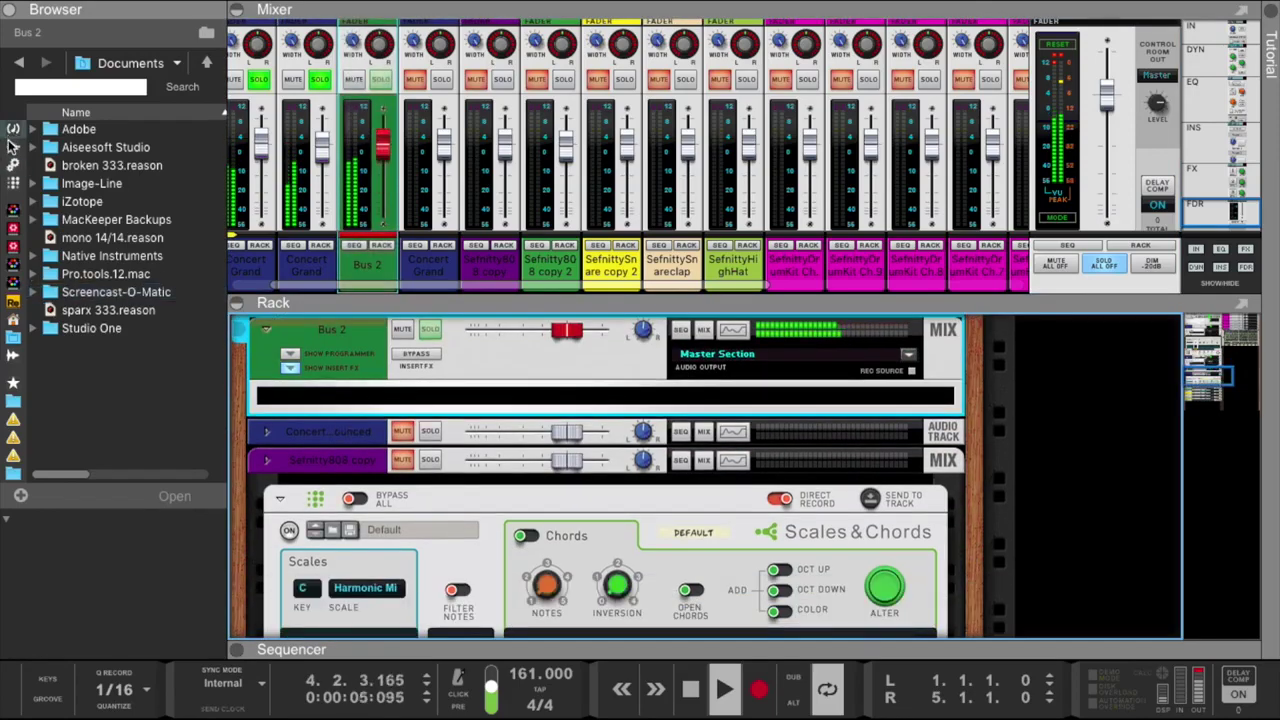
pyautogui.click(12, 146)
pyautogui.scroll(-10, 126, 249)
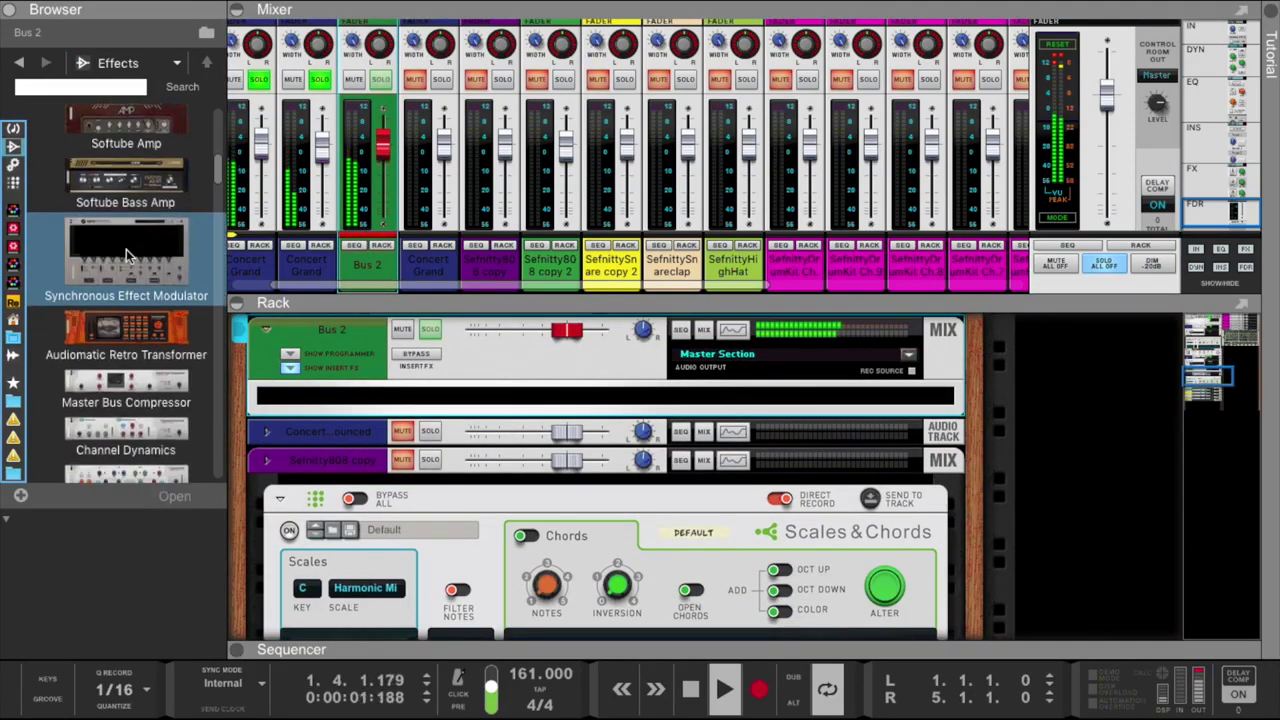
pyautogui.scroll(-5, 126, 249)
pyautogui.moveTo(126, 185); pyautogui.dragTo(500, 407)
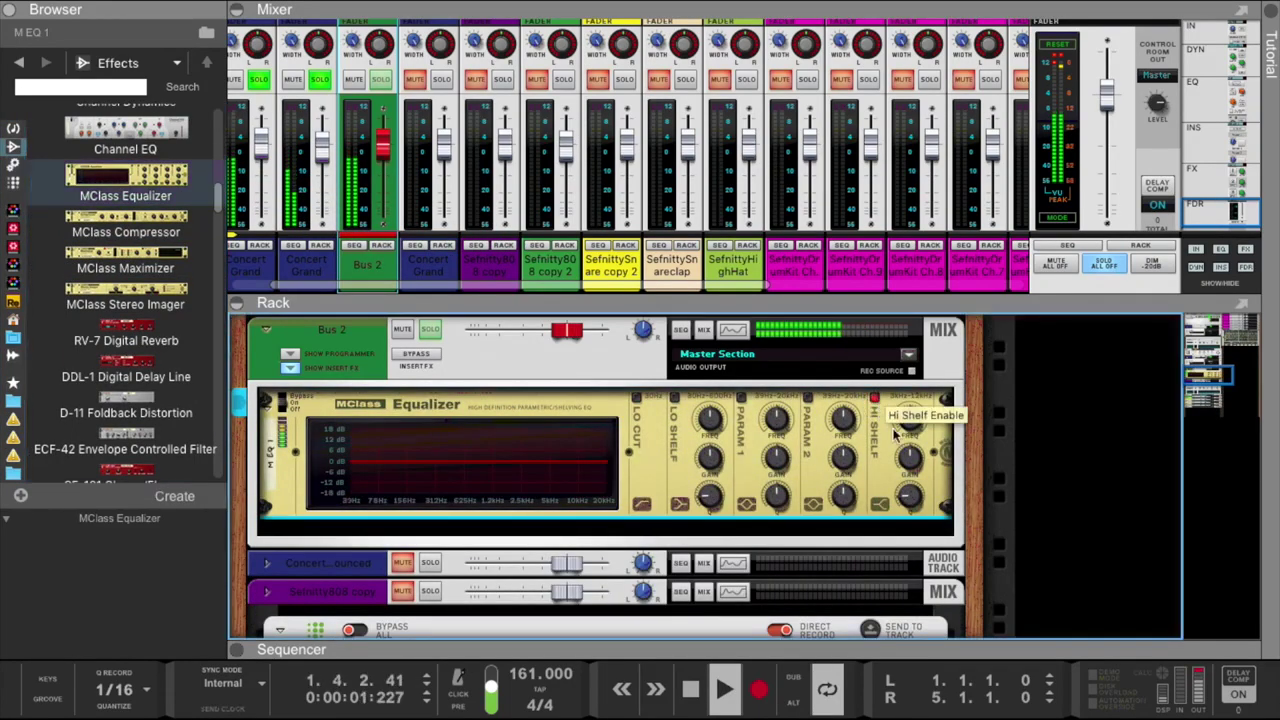
# Cut Bus 2's highs with the equalizer's hi shelf at 3 kHz, negative gain and Q 0.50, and lower the bus fader slightly.
pyautogui.moveTo(908, 455)
pyautogui.mouseDown()
pyautogui.moveTo(910, 476)
pyautogui.moveTo(912, 442)
pyautogui.mouseUp()
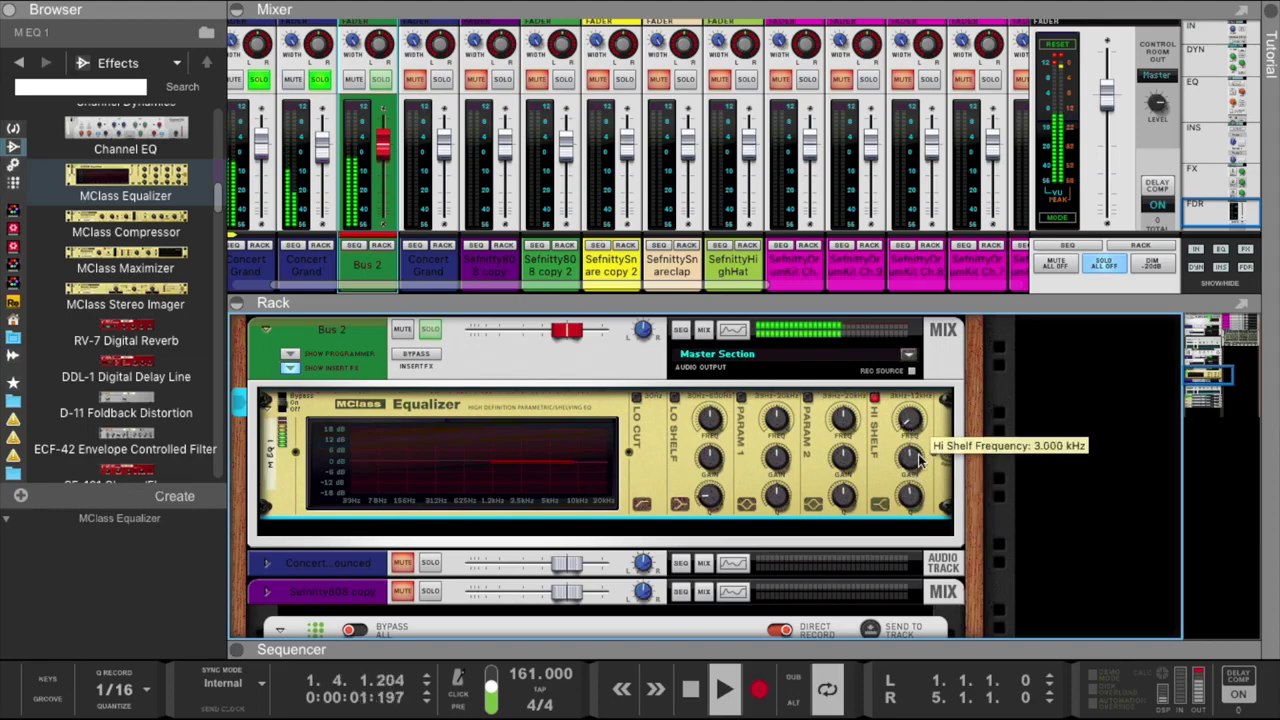
pyautogui.moveTo(910, 459); pyautogui.dragTo(913, 476)
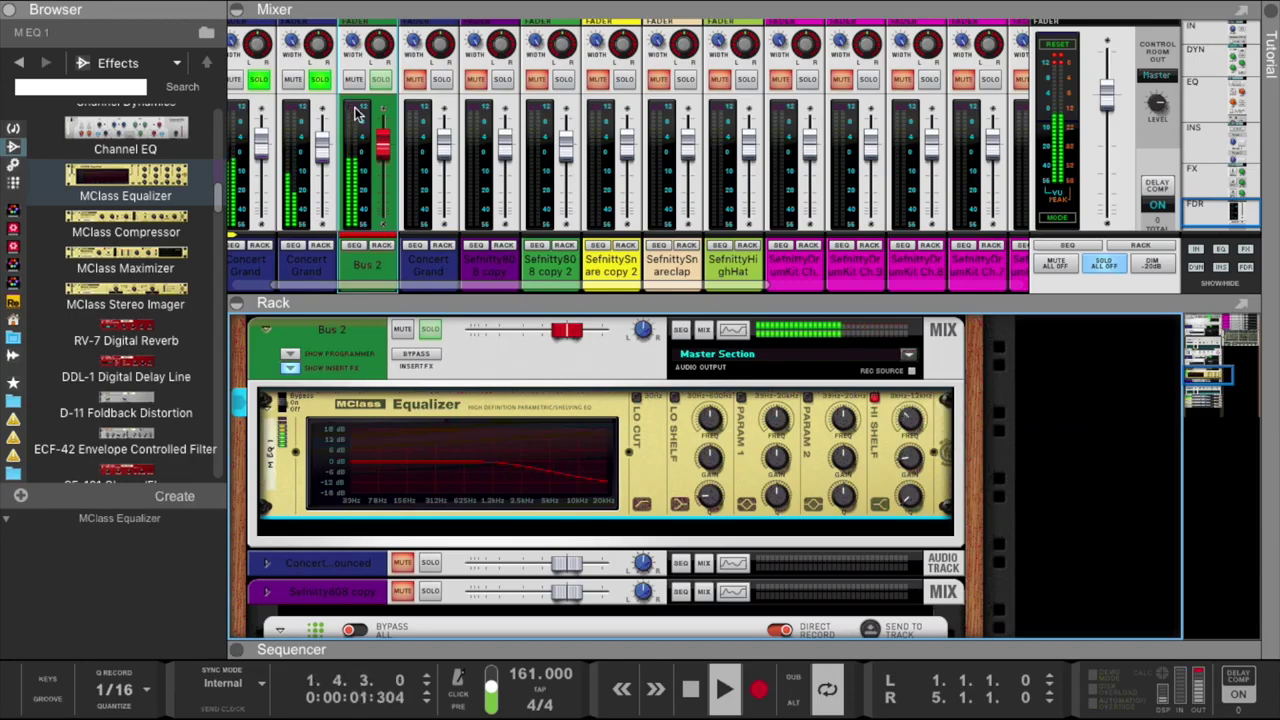
pyautogui.hscroll(-1, 355, 114)
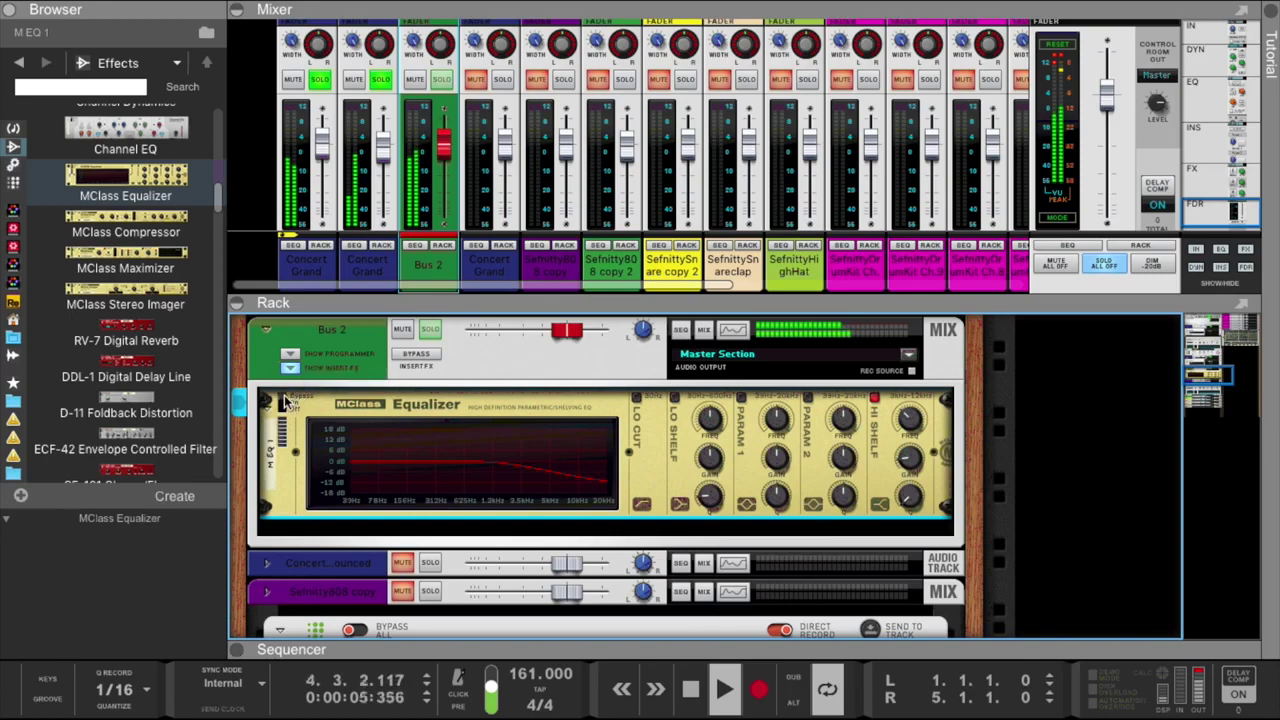
pyautogui.moveTo(285, 397); pyautogui.dragTo(285, 403)
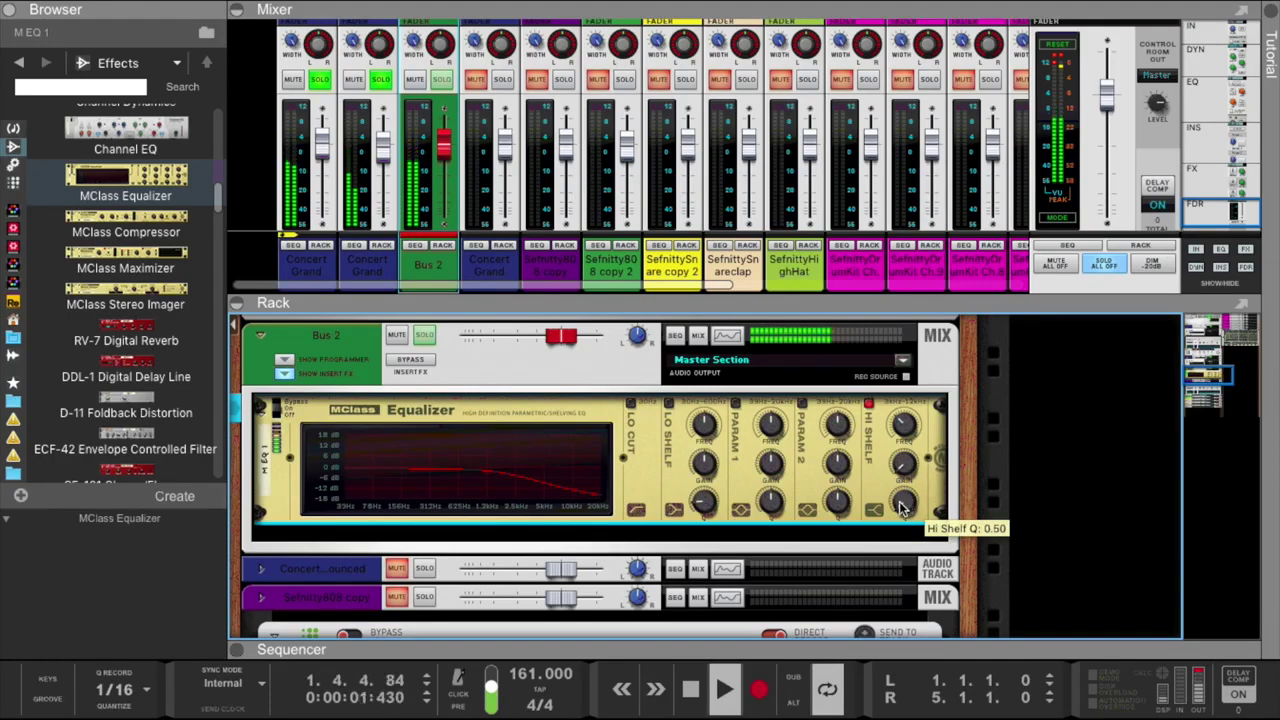
pyautogui.click(441, 150)
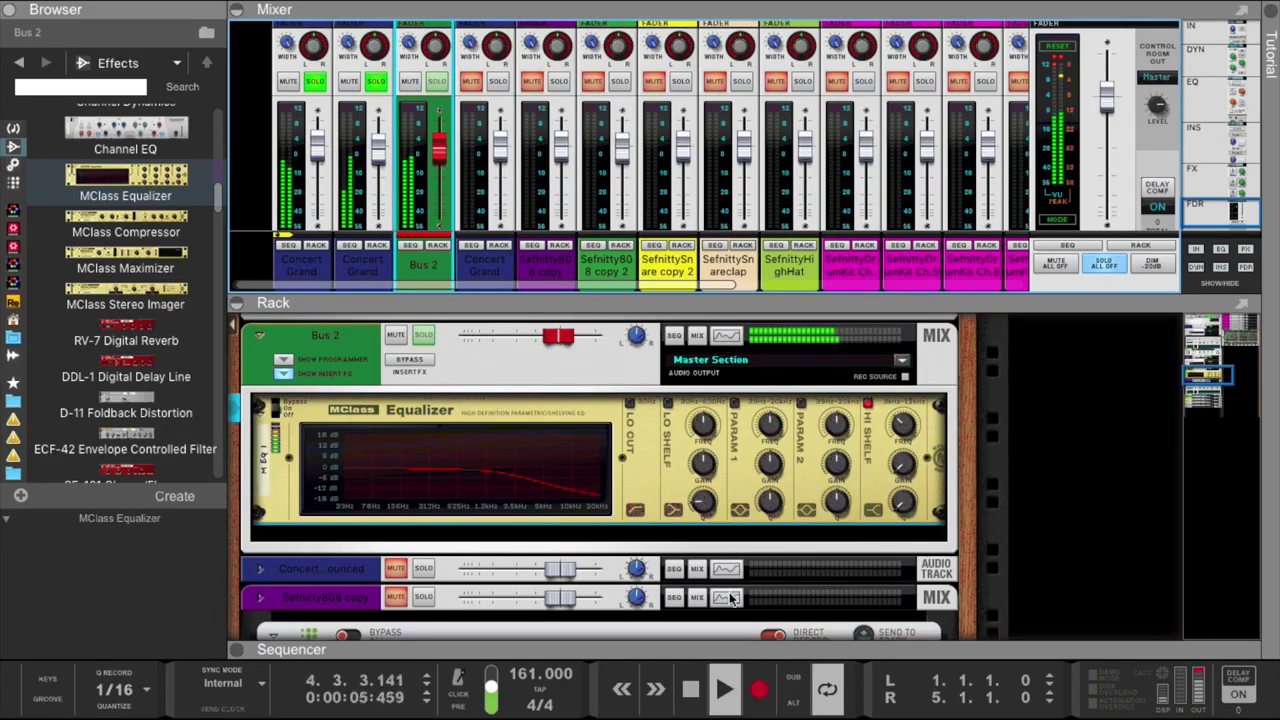
# Expand the sequencer below the mixer and bring the Concert Grand Piano Bounced 2 track into view.
pyautogui.moveTo(730, 656); pyautogui.dragTo(705, 329)
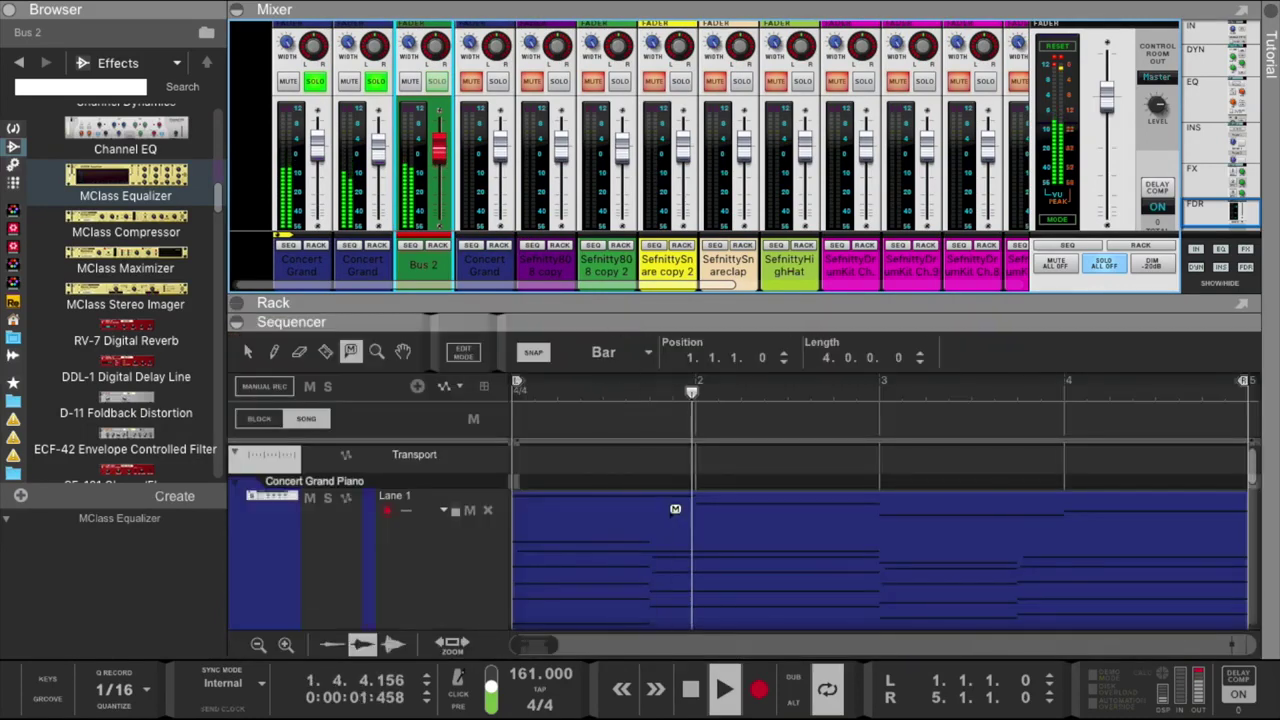
pyautogui.scroll(-3, 706, 529)
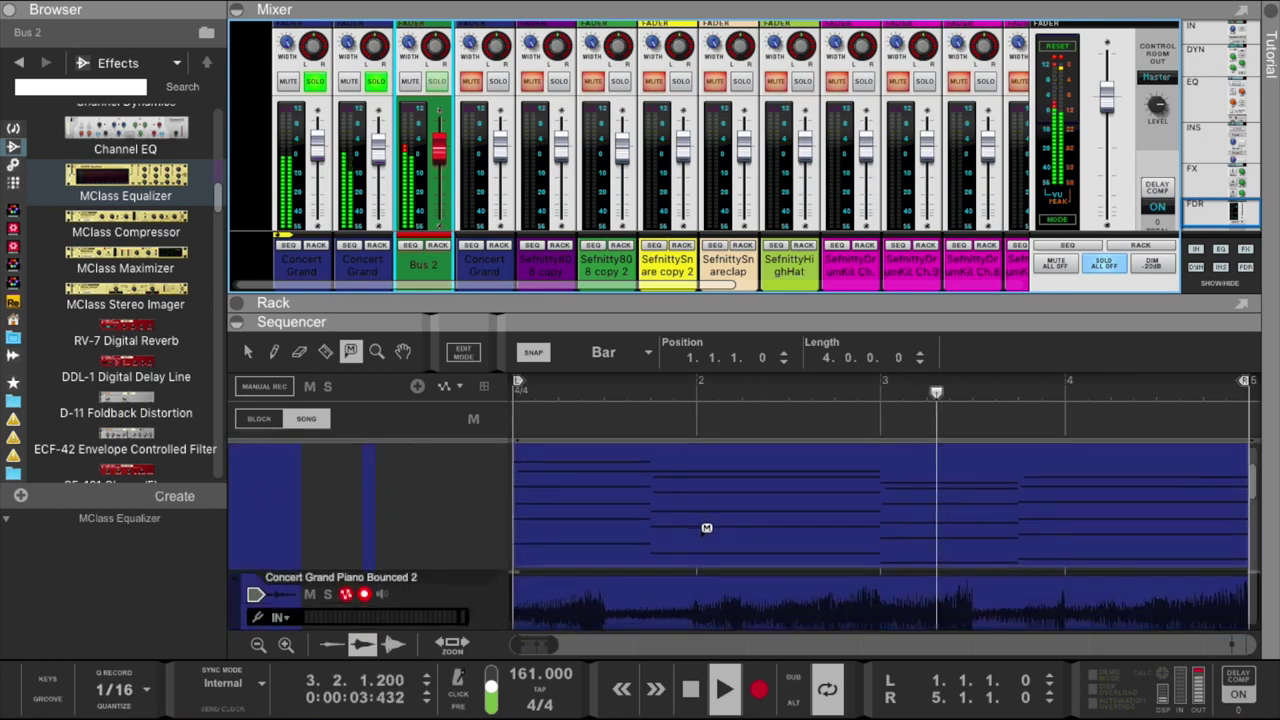